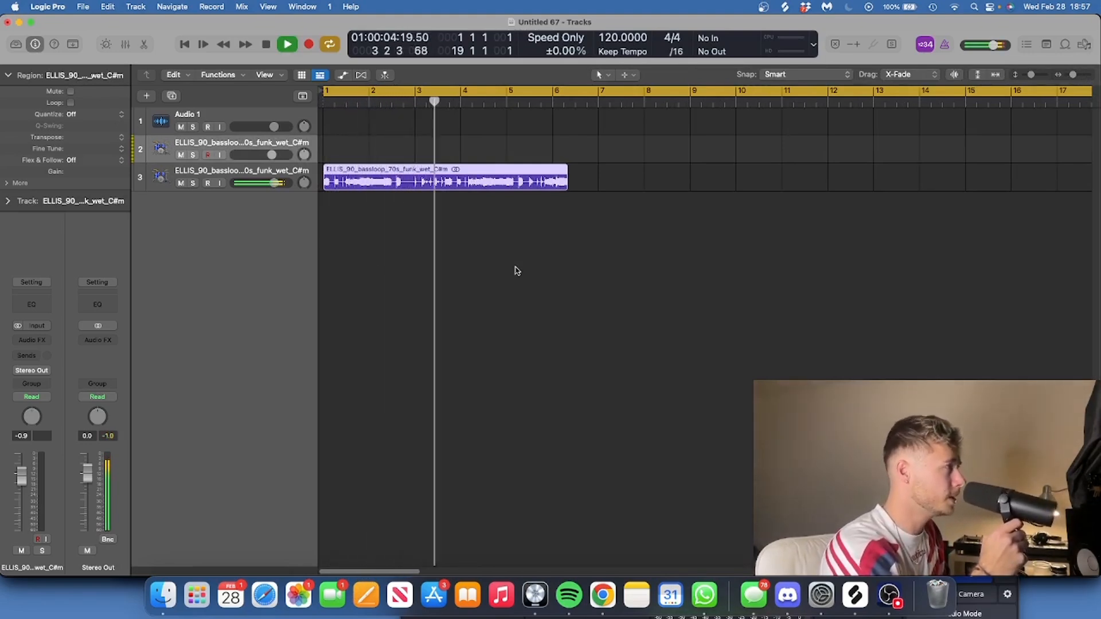
# Audition the bass loop at 112 BPM and bounce its region in place
pyautogui.press('space')
pyautogui.press('n')
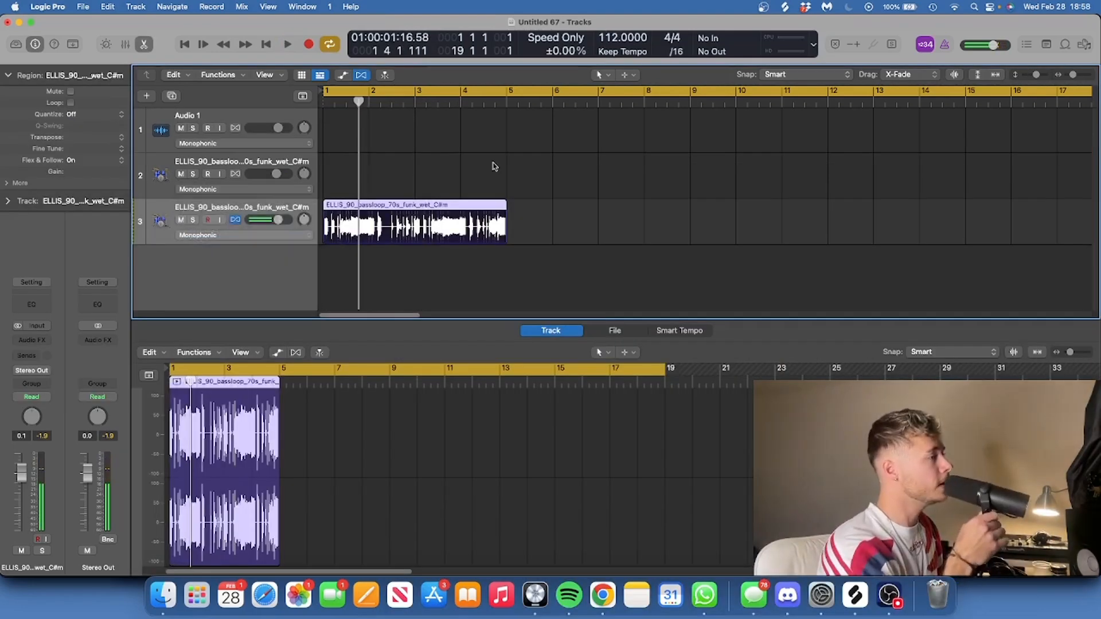
pyautogui.press('space')
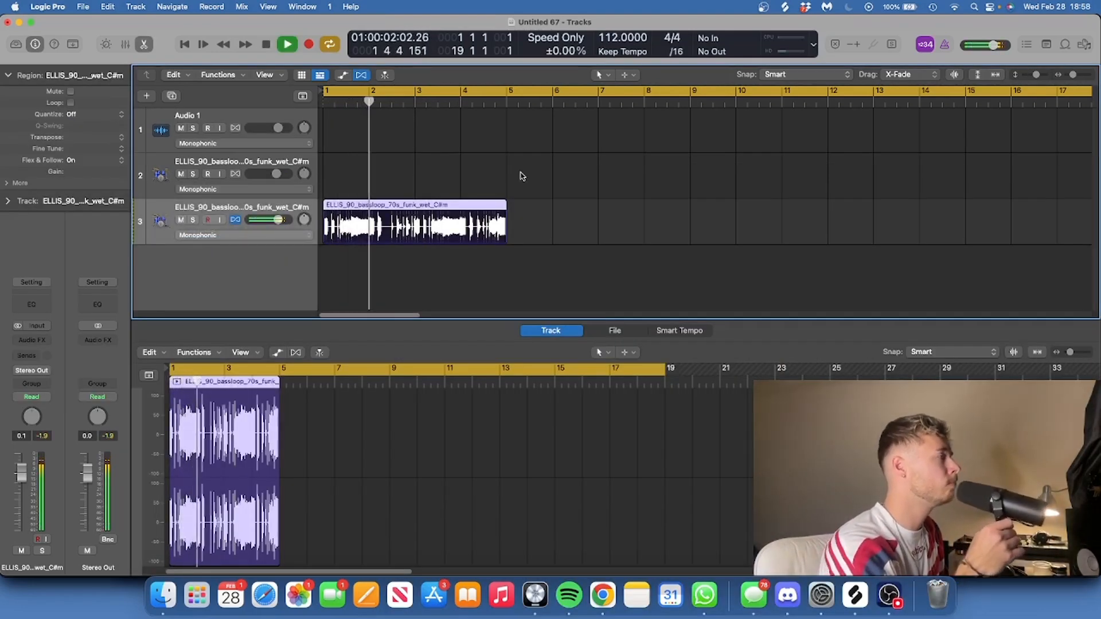
pyautogui.press('space')
pyautogui.hotkey('ctrl', 'b')
pyautogui.press('Return')
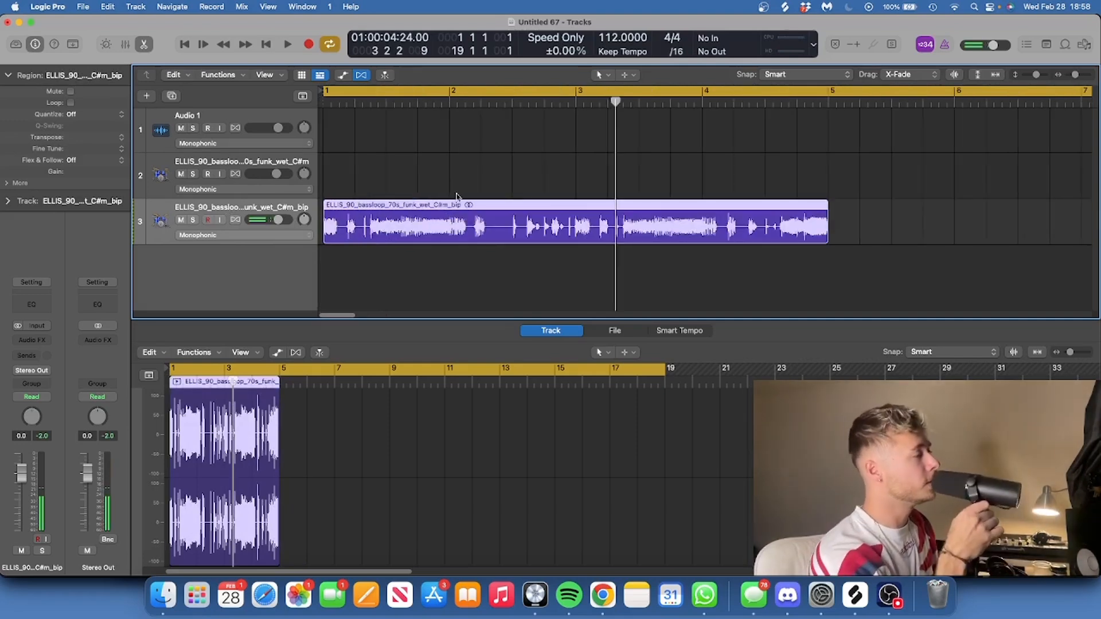
# Load the bounced bass loop into Quick Sampler on a new track and switch the sampler to Slice mode
pyautogui.moveTo(538, 226); pyautogui.dragTo(204, 217)
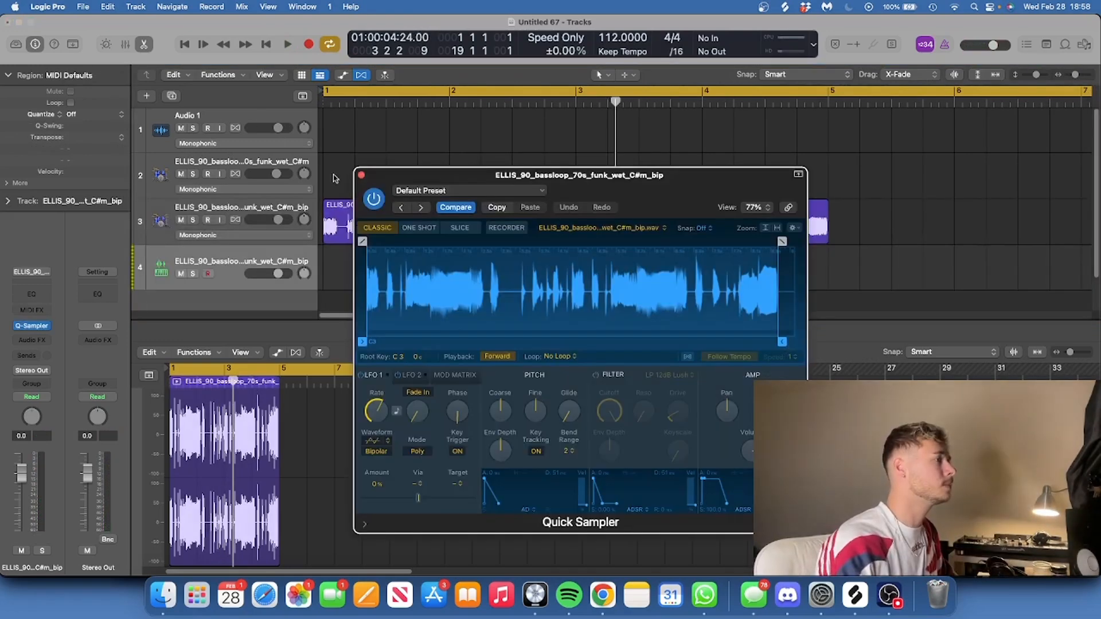
pyautogui.click(460, 227)
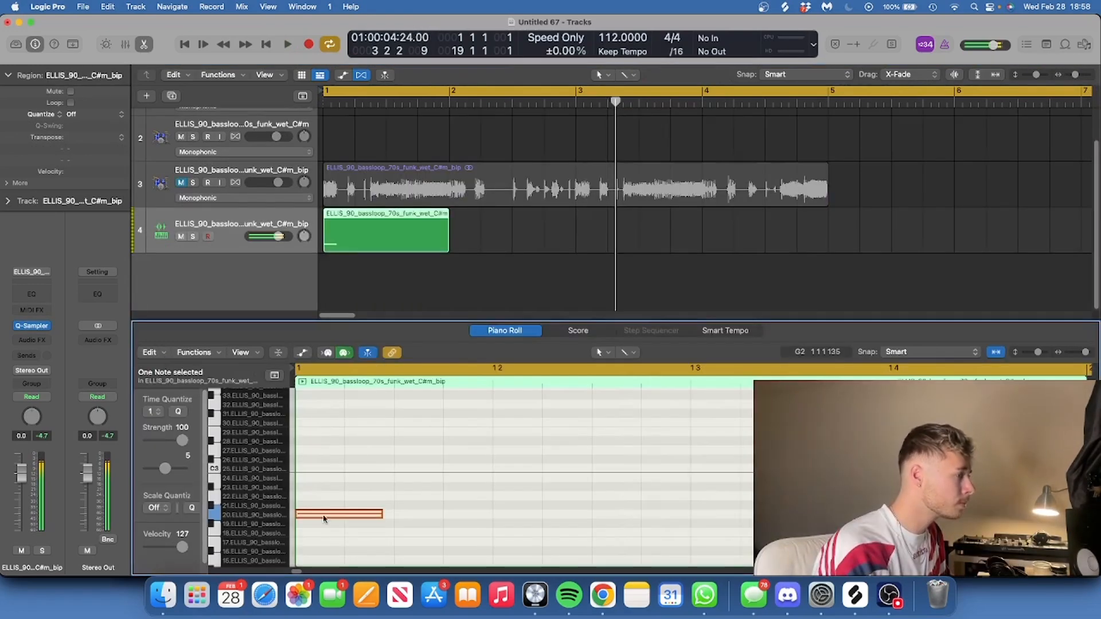
# Place overlapping slice notes at the start of bar 1 in the sampler track's MIDI region, auditioning them and lowering the third note
pyautogui.moveTo(308, 474); pyautogui.dragTo(345, 473)
pyautogui.press('space')
pyautogui.press('space')
pyautogui.press('space')
pyautogui.press('space')
pyautogui.press('space')
pyautogui.press('space')
pyautogui.keyDown('super'); pyautogui.click(412, 449); pyautogui.keyUp('super')
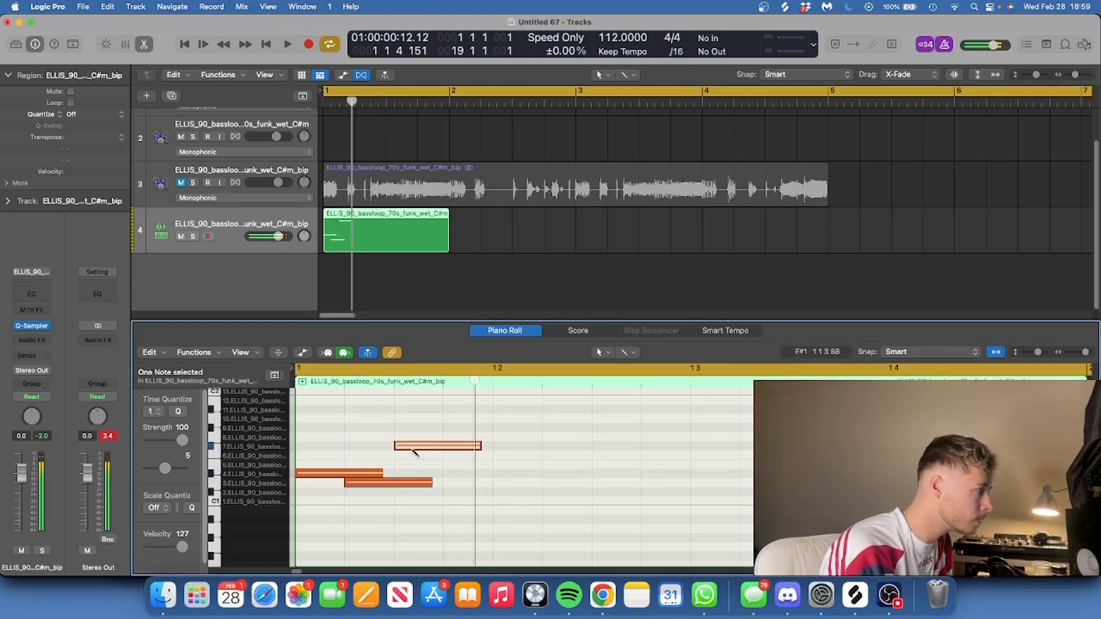
pyautogui.moveTo(414, 449); pyautogui.dragTo(414, 467)
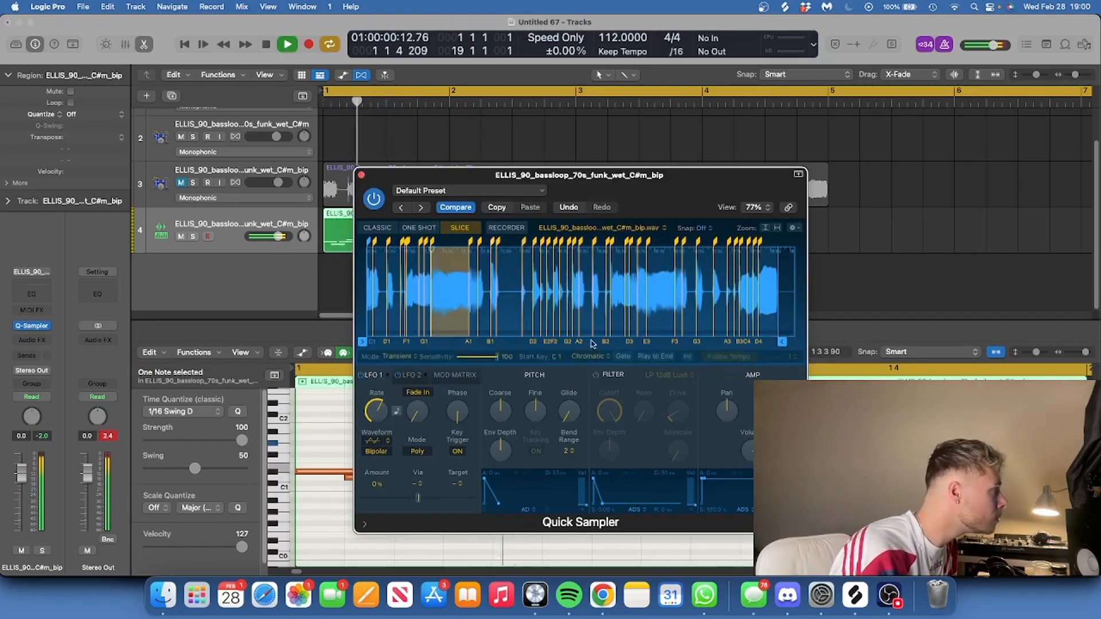
# Audition the sliced bass pattern with Quick Sampler's coarse pitch set to +2 and close the sampler window
pyautogui.press('space')
pyautogui.press('space')
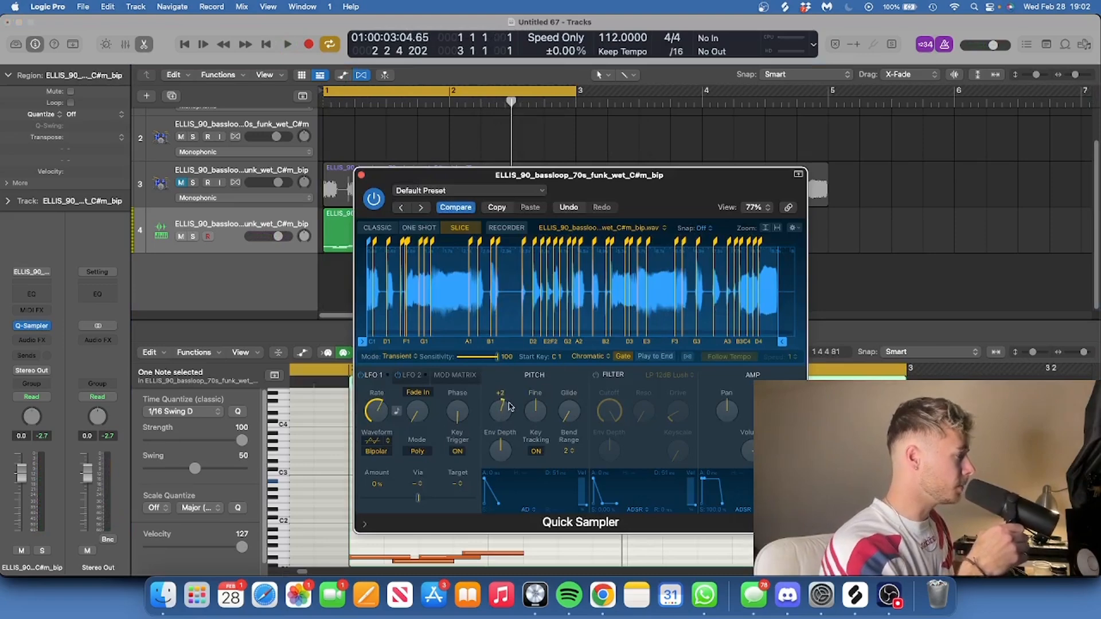
pyautogui.press('space')
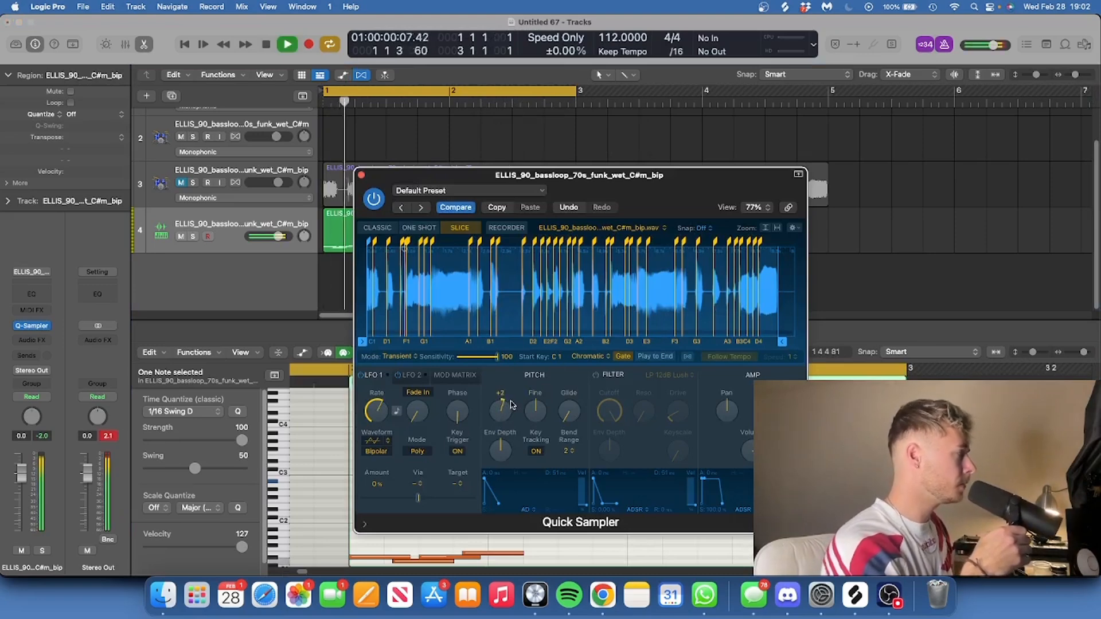
pyautogui.click(361, 174)
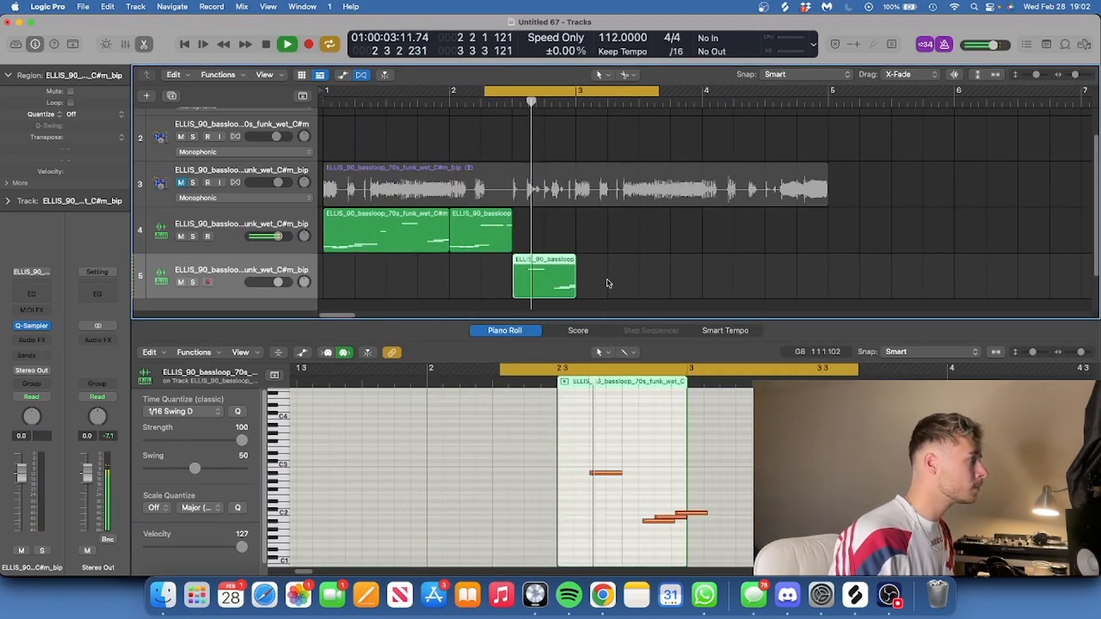
# Split the MIDI region on track 5 at position 2 4 1 1 and move its second half onto track 6
pyautogui.moveTo(608, 283); pyautogui.dragTo(481, 244)
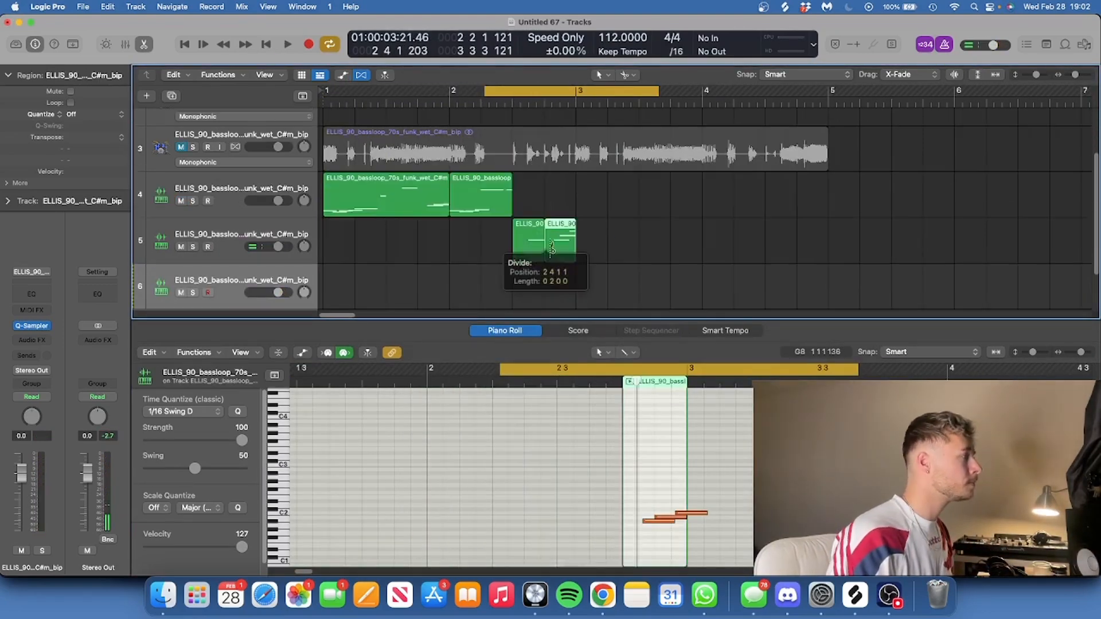
pyautogui.moveTo(558, 250); pyautogui.dragTo(558, 295)
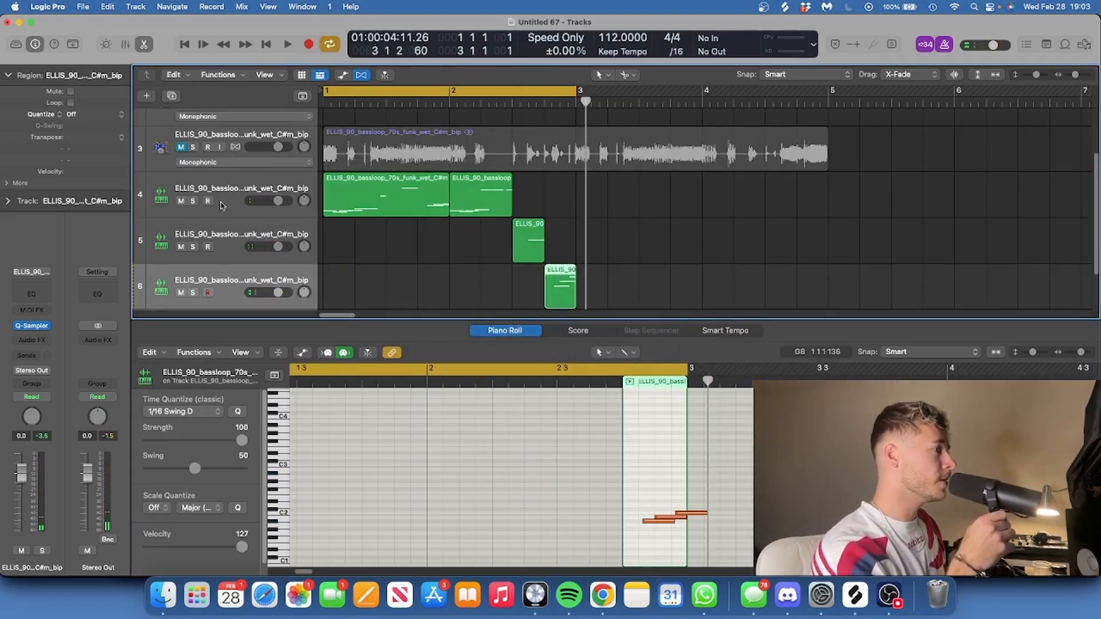
# Check the three sampler tracks one by one and inspect the Quick Sampler settings on track 5
pyautogui.click(230, 196)
pyautogui.click(238, 243)
pyautogui.click(241, 290)
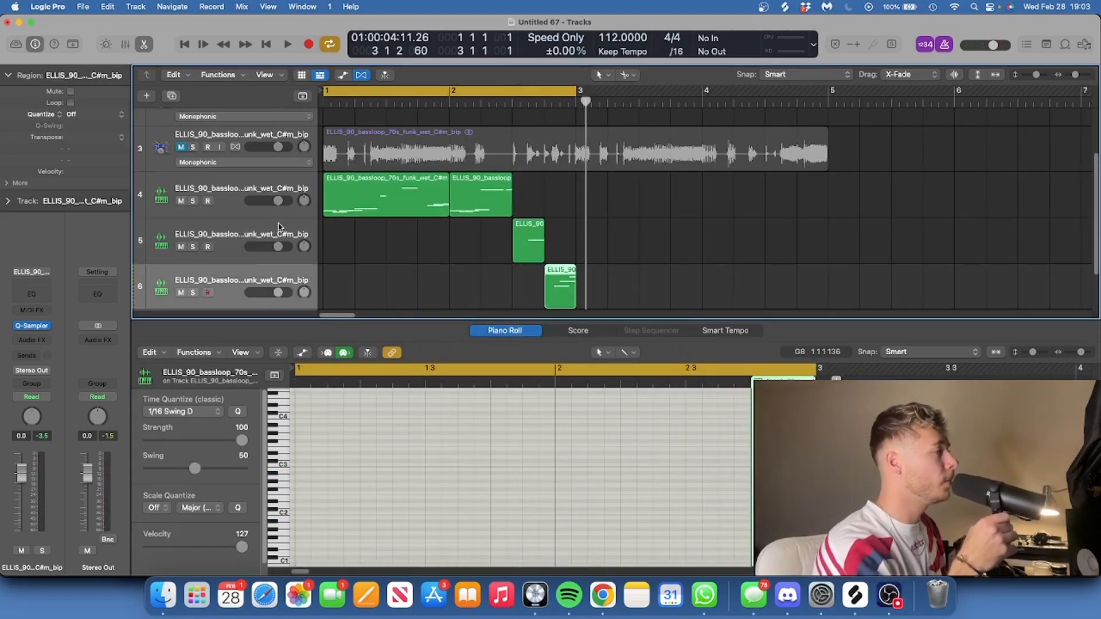
pyautogui.click(236, 242)
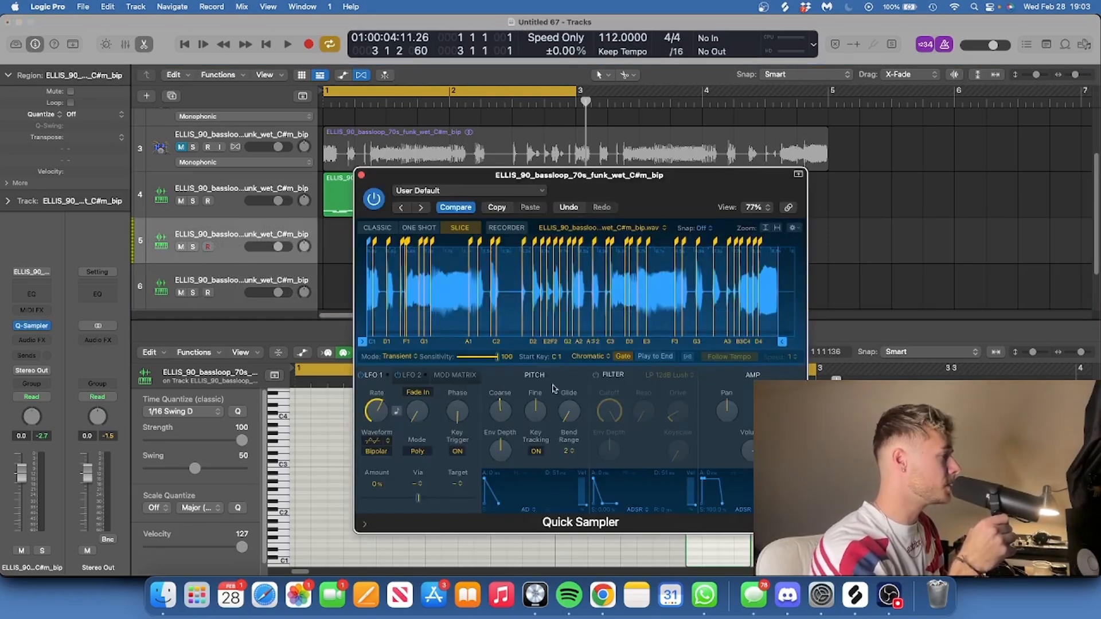
pyautogui.click(360, 175)
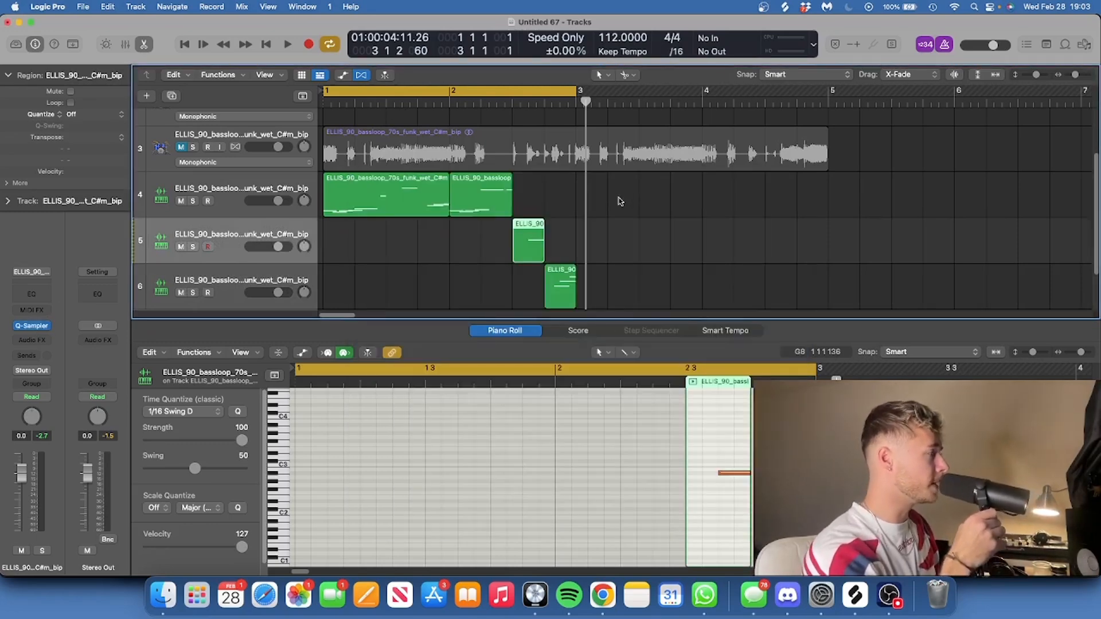
# Play back the chopped bassline and bounce its four MIDI regions in place as one audio region
pyautogui.press('space')
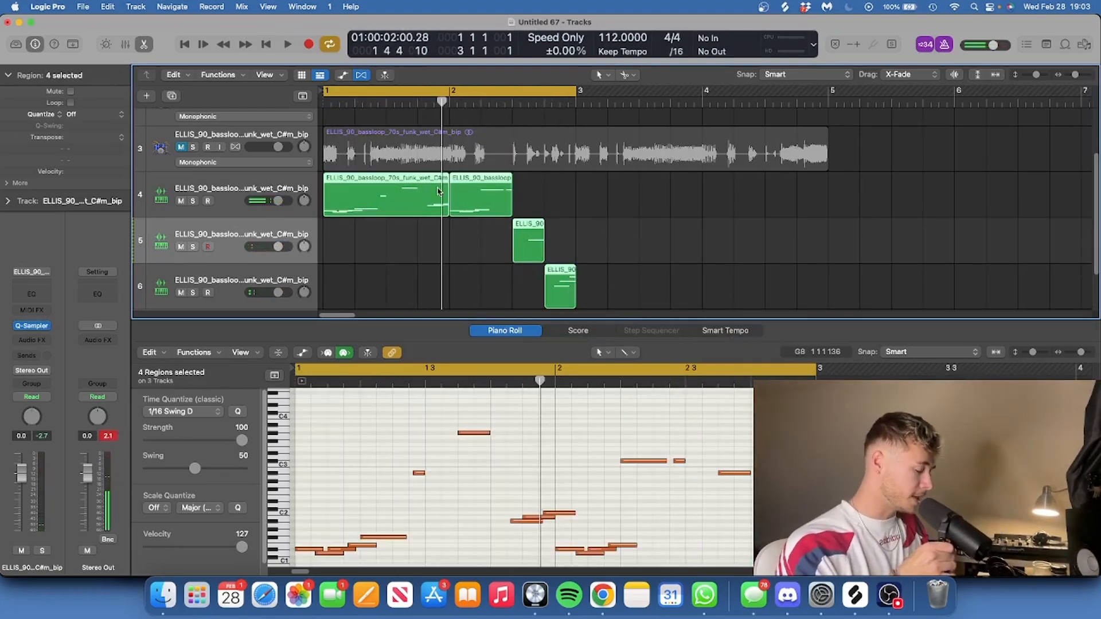
pyautogui.hotkey('ctrl', 'b')
pyautogui.press('Return')
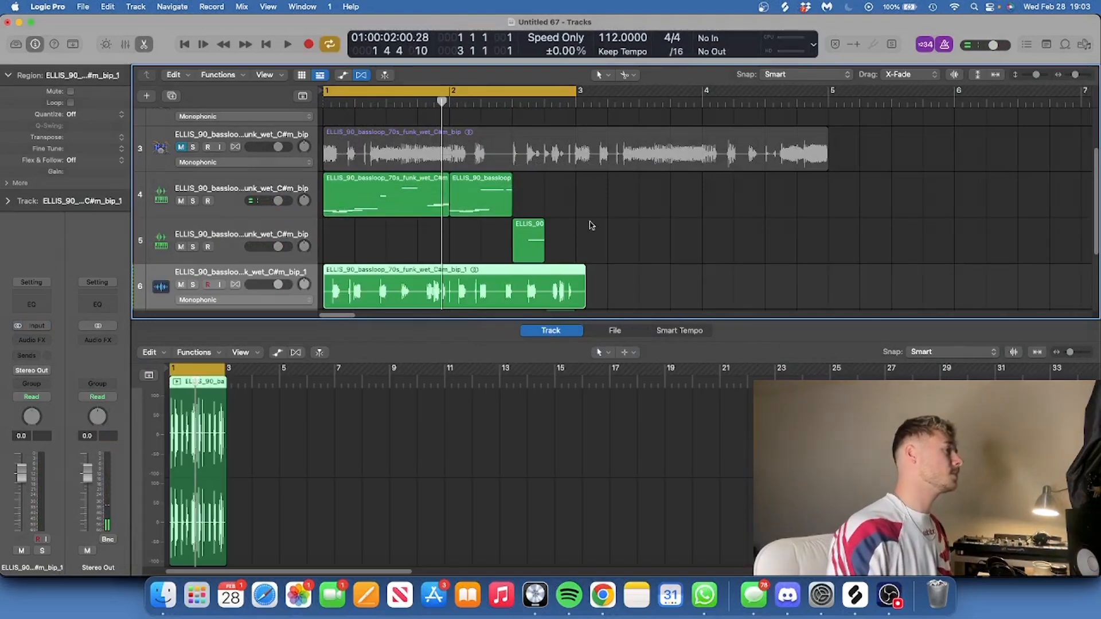
pyautogui.click(587, 294)
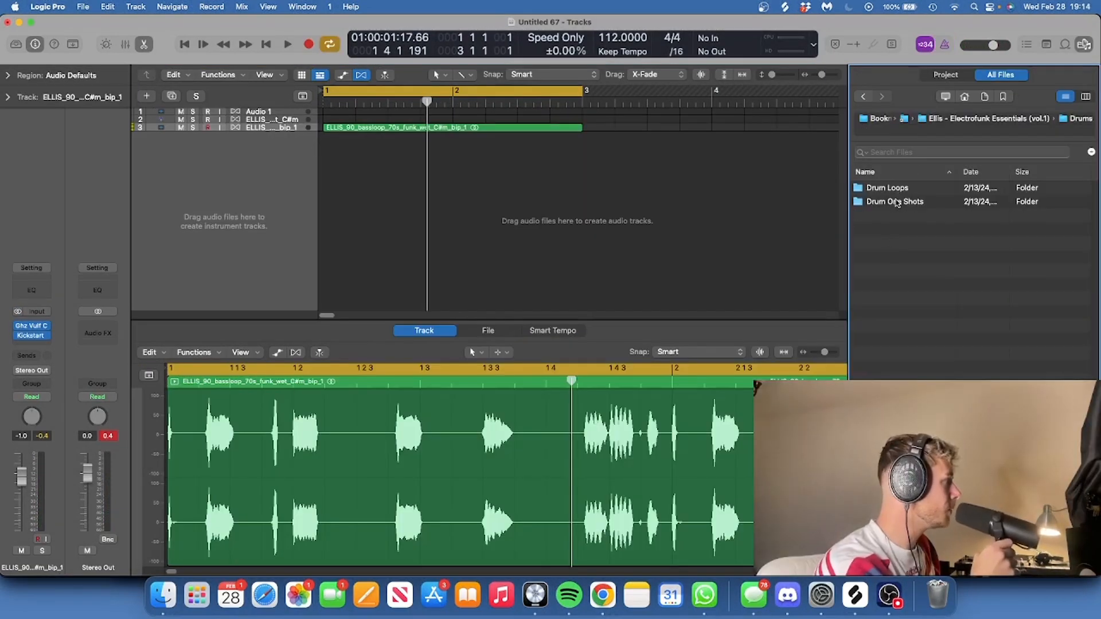
# Audition samples in the Drum One Shots Kicks folder and add ELLIS_kick_ibiza.wav and ELLIS_kick_dish_soap.wav to the arrangement as new tracks
pyautogui.doubleClick(905, 202)
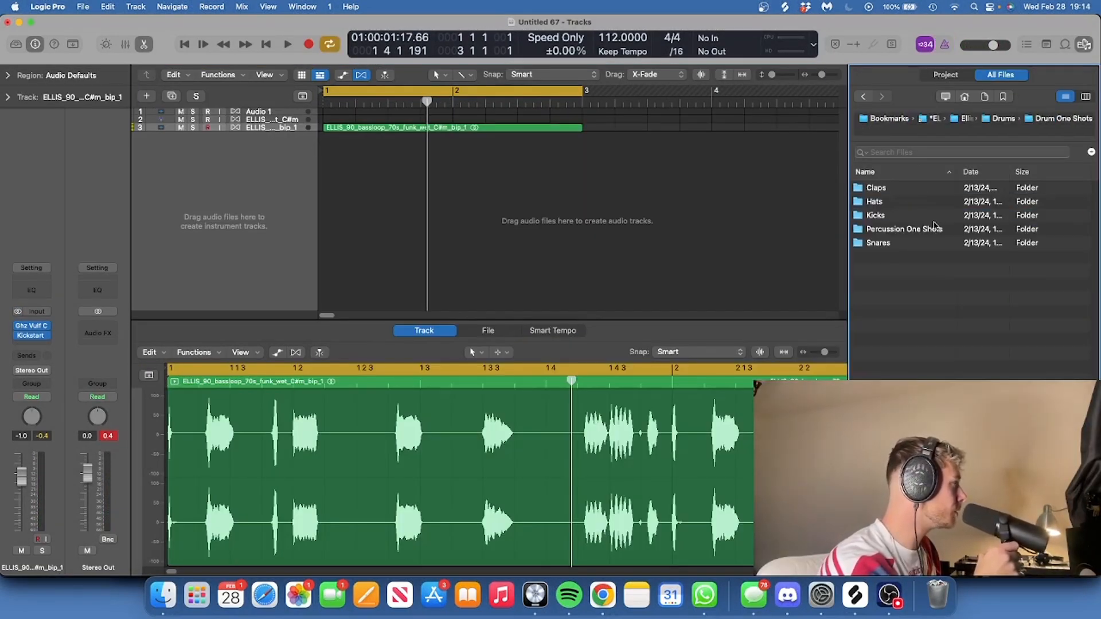
pyautogui.doubleClick(875, 216)
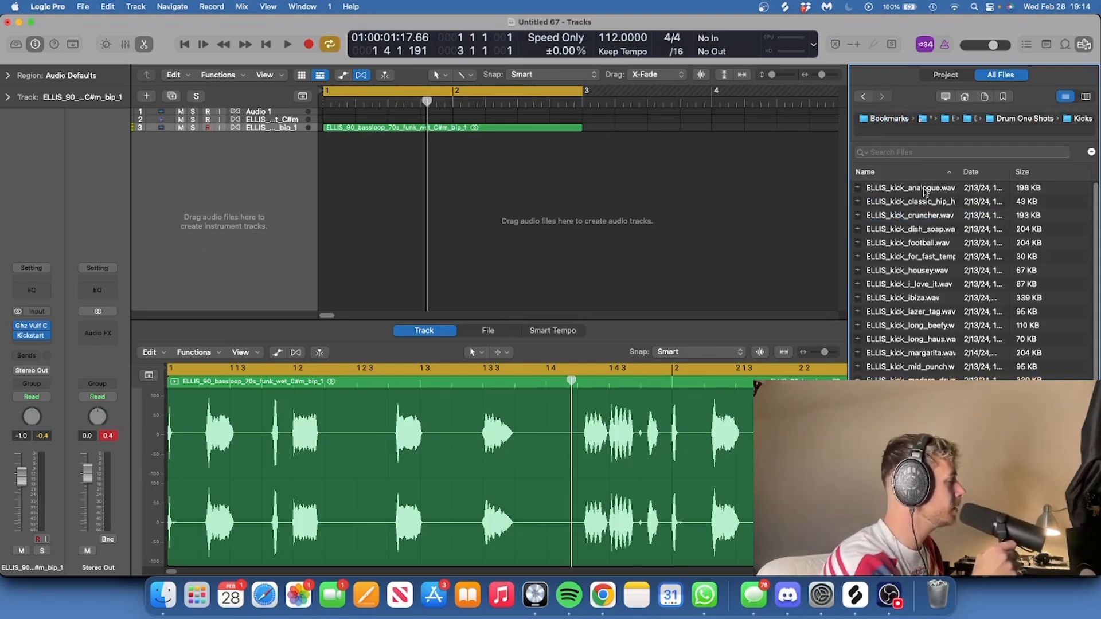
pyautogui.scroll(-3, 934, 290)
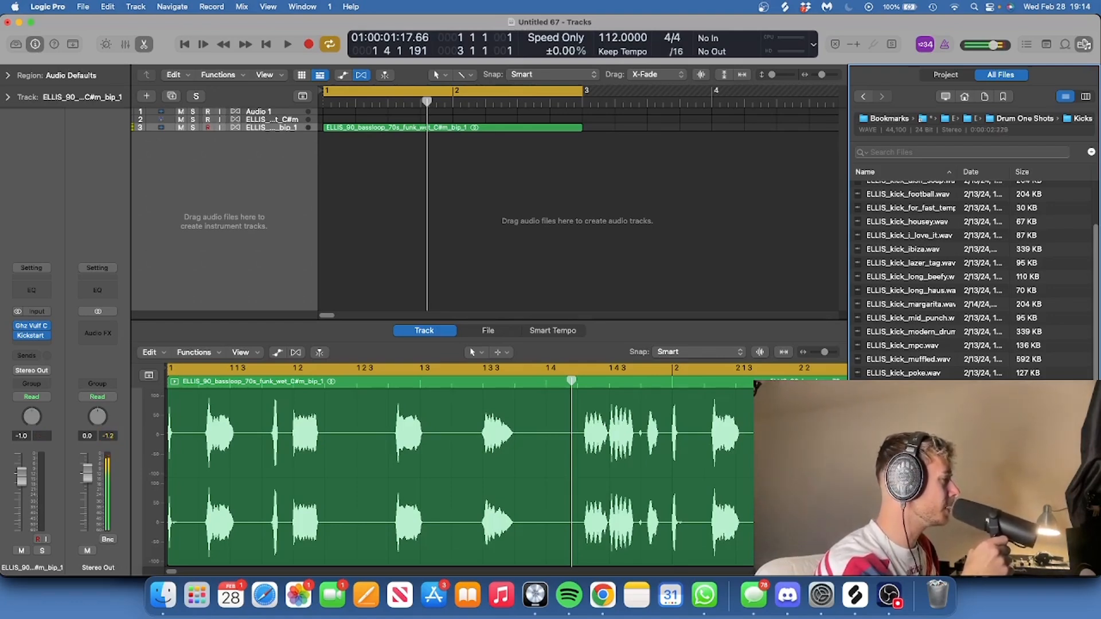
pyautogui.press('Down')
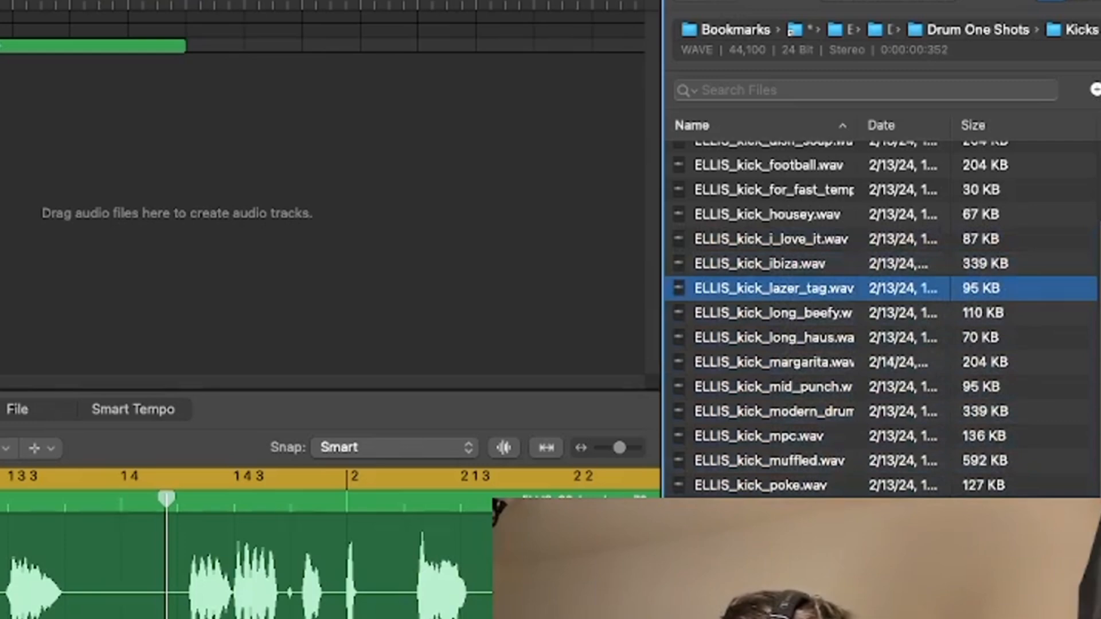
pyautogui.press('Up')
pyautogui.scroll(3, 762, 460)
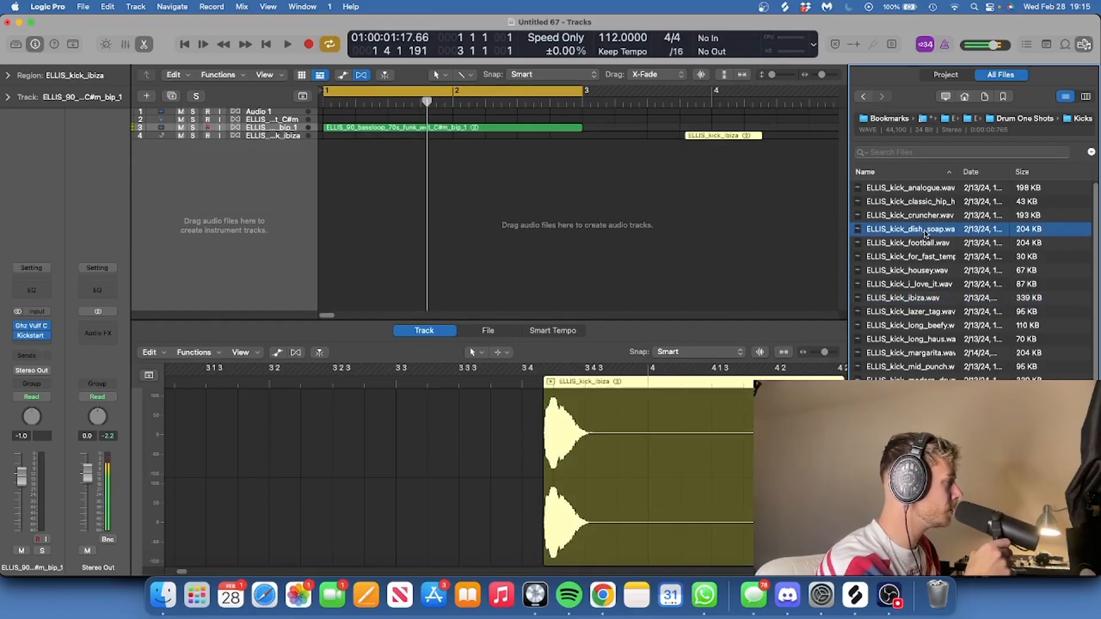
pyautogui.moveTo(923, 230); pyautogui.dragTo(502, 233)
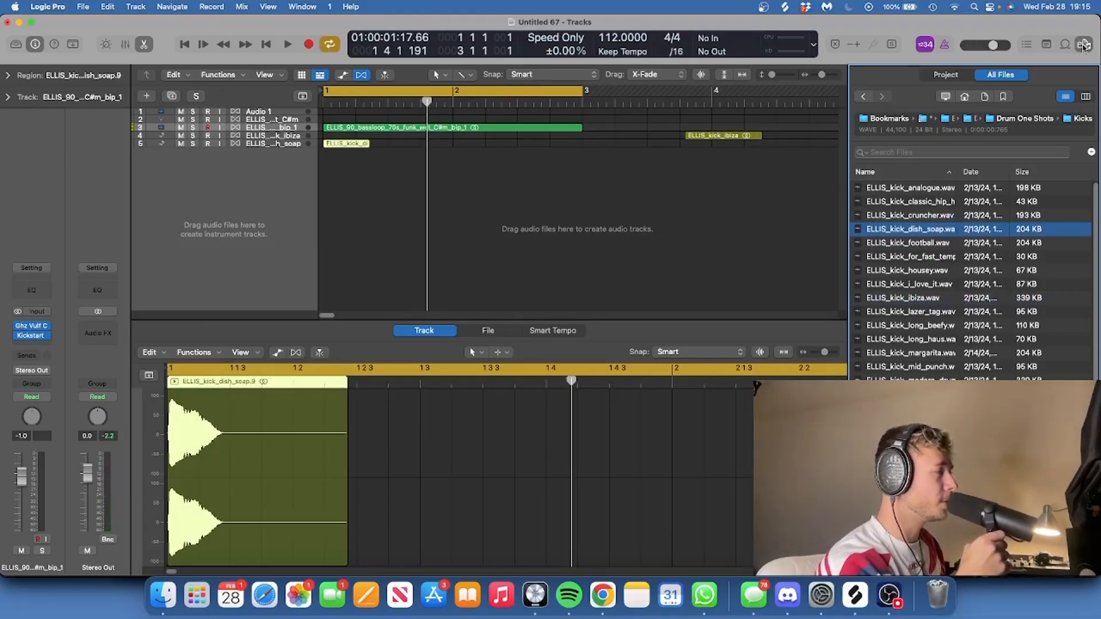
# Close the file browser and repeat the ELLIS_kick_dish_soap region on every beat to fill bars 1 and 2
pyautogui.click(1083, 46)
pyautogui.click(380, 240)
pyautogui.press('super+r')
pyautogui.press('super+r')
pyautogui.press('super+r')
pyautogui.press('super+r')
pyautogui.press('super+r')
pyautogui.press('super+r')
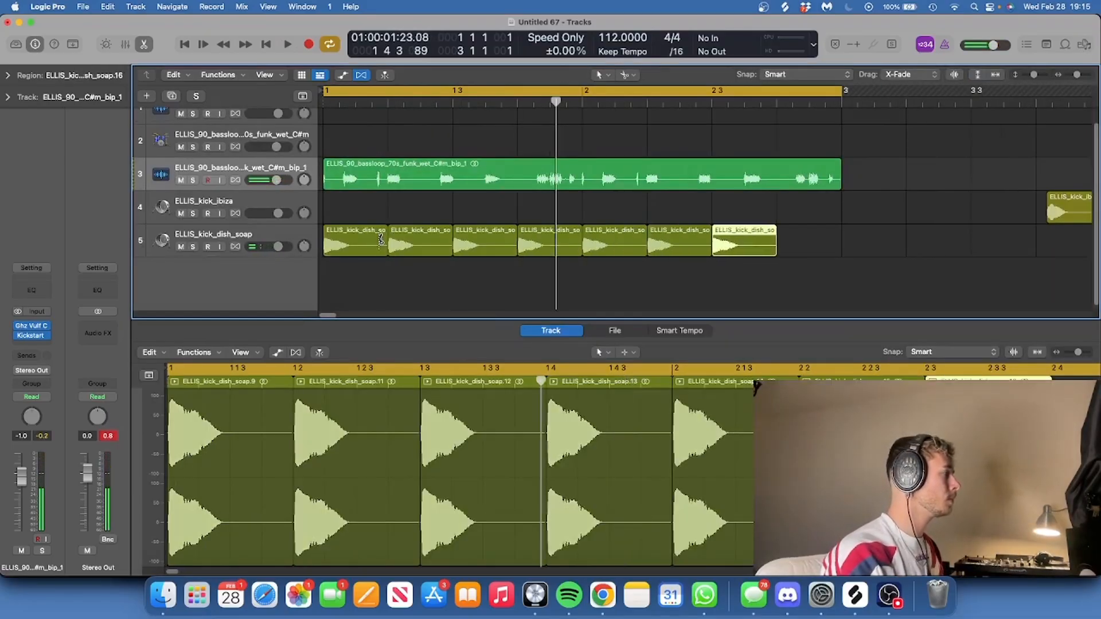
pyautogui.press('super+r')
# Move the ELLIS_kick_ibiza region to bar 1, repeat it across two bars and audition it with the ELLIS_kick_dish_soap track muted
pyautogui.moveTo(1084, 206); pyautogui.dragTo(372, 205)
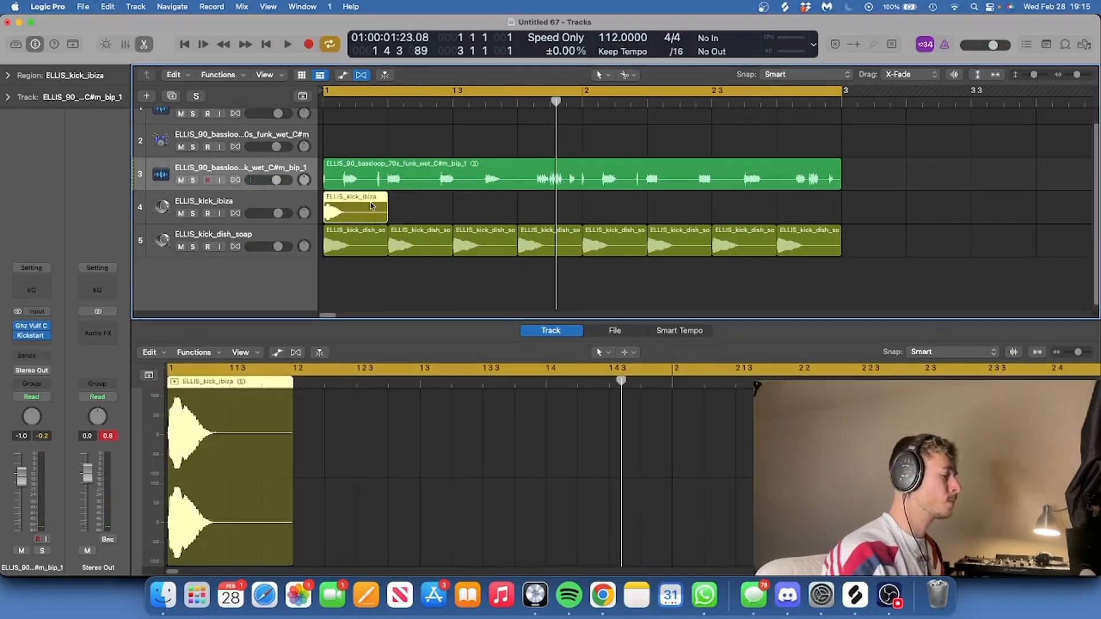
pyautogui.press('super+r')
pyautogui.press('super+r')
pyautogui.press('super+r')
pyautogui.press('super+r')
pyautogui.press('super+r')
pyautogui.press('super+r')
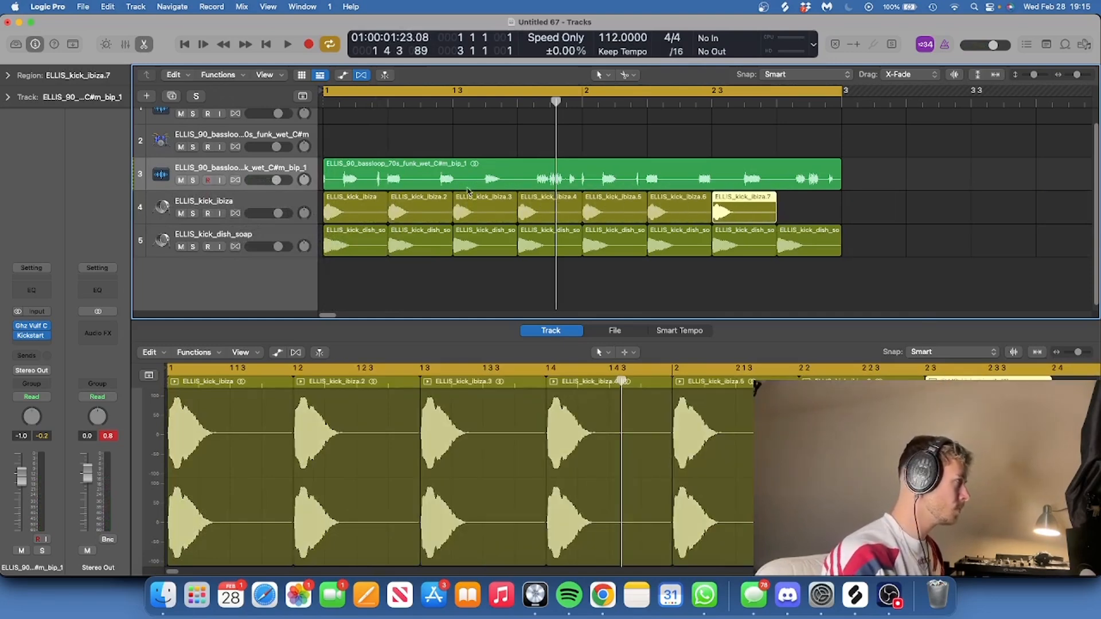
pyautogui.press('super+r')
pyautogui.click(180, 247)
pyautogui.press('space')
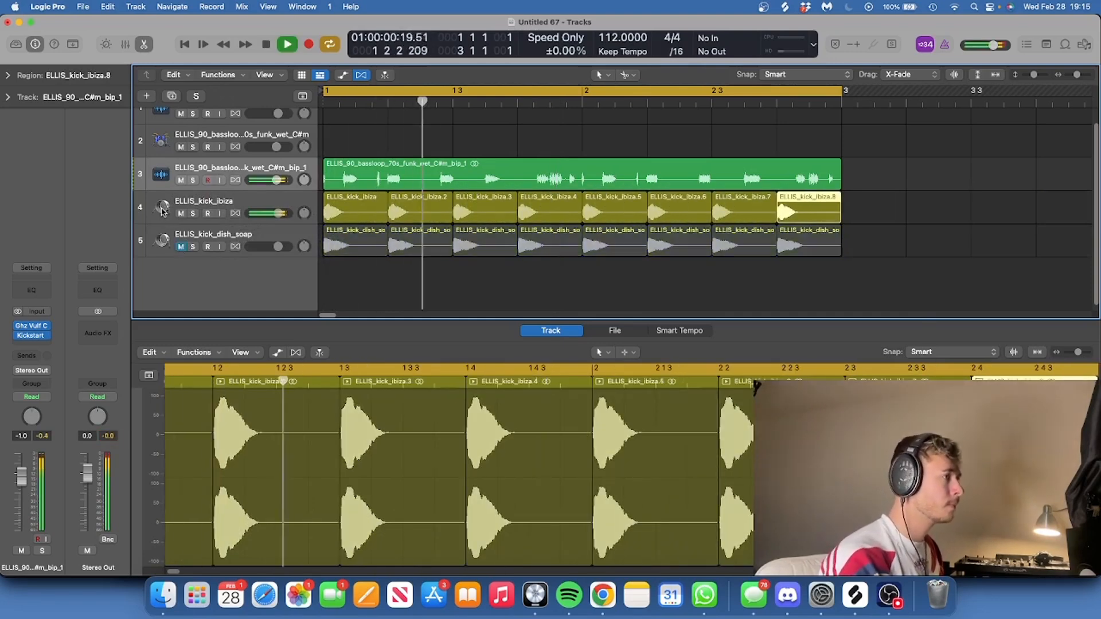
# Delete the ELLIS_kick_ibiza track with all its regions and unmute the ELLIS_kick_dish_soap track
pyautogui.click(164, 208)
pyautogui.press('BackSpace')
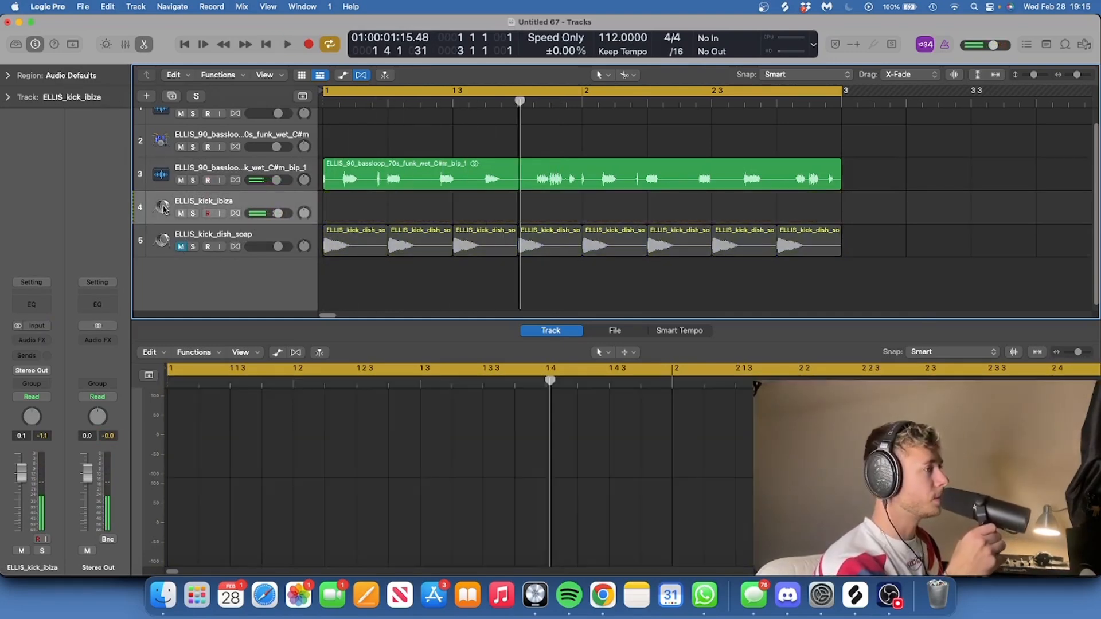
pyautogui.press('super+BackSpace')
pyautogui.click(181, 229)
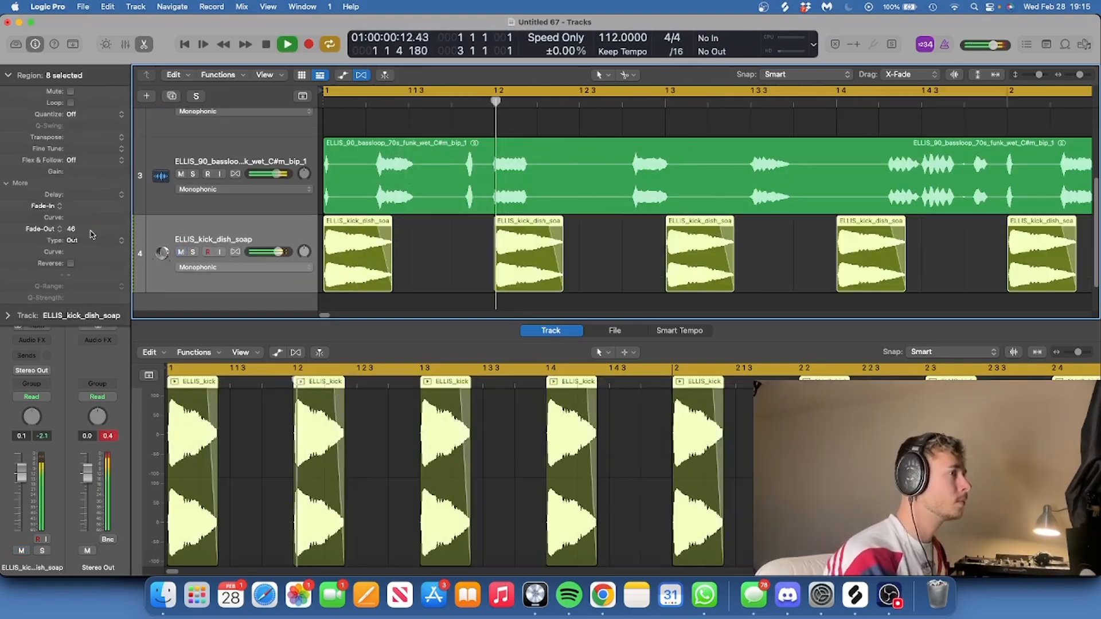
# Collapse the region settings and trim the ends of all eight selected kick regions slightly
pyautogui.click(12, 72)
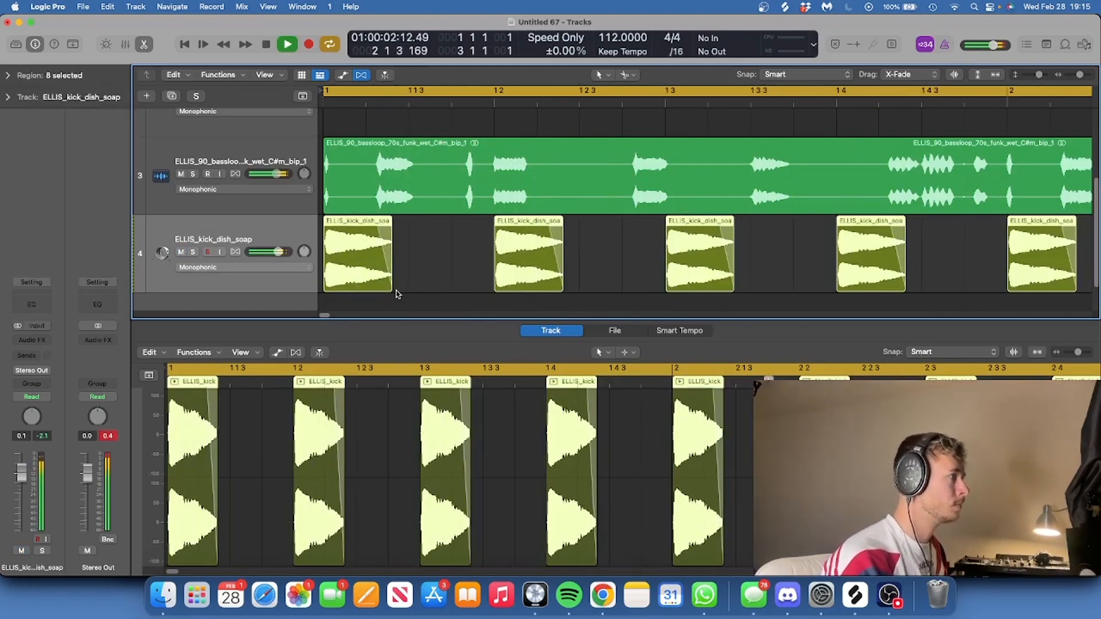
pyautogui.moveTo(391, 286); pyautogui.dragTo(389, 286)
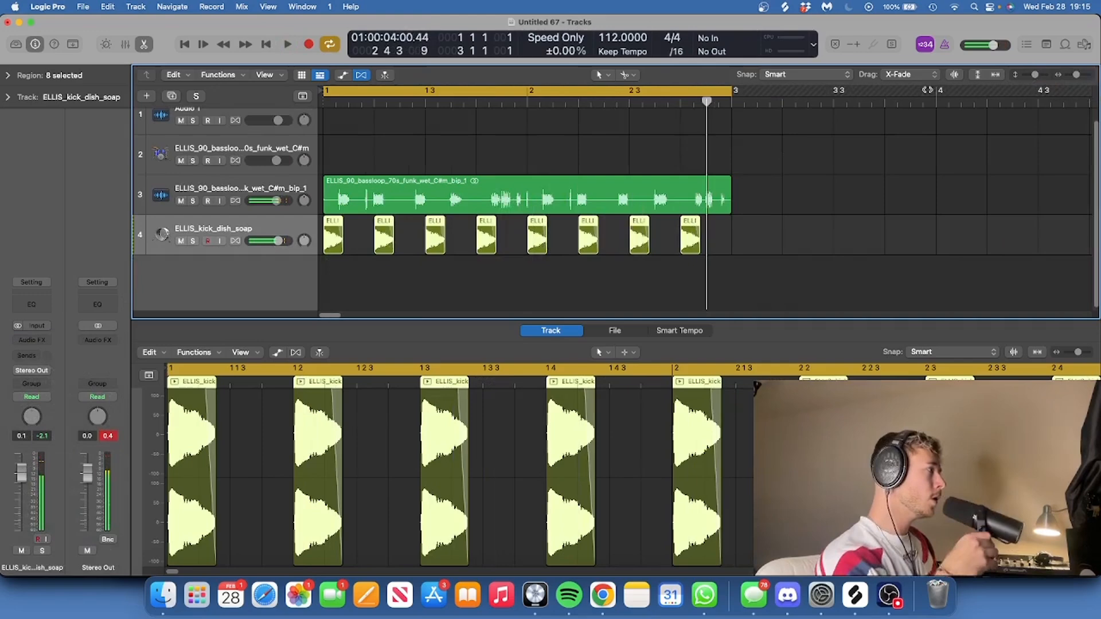
# Look through the Drum One Shots categories in the file browser and close the browser
pyautogui.click(1081, 47)
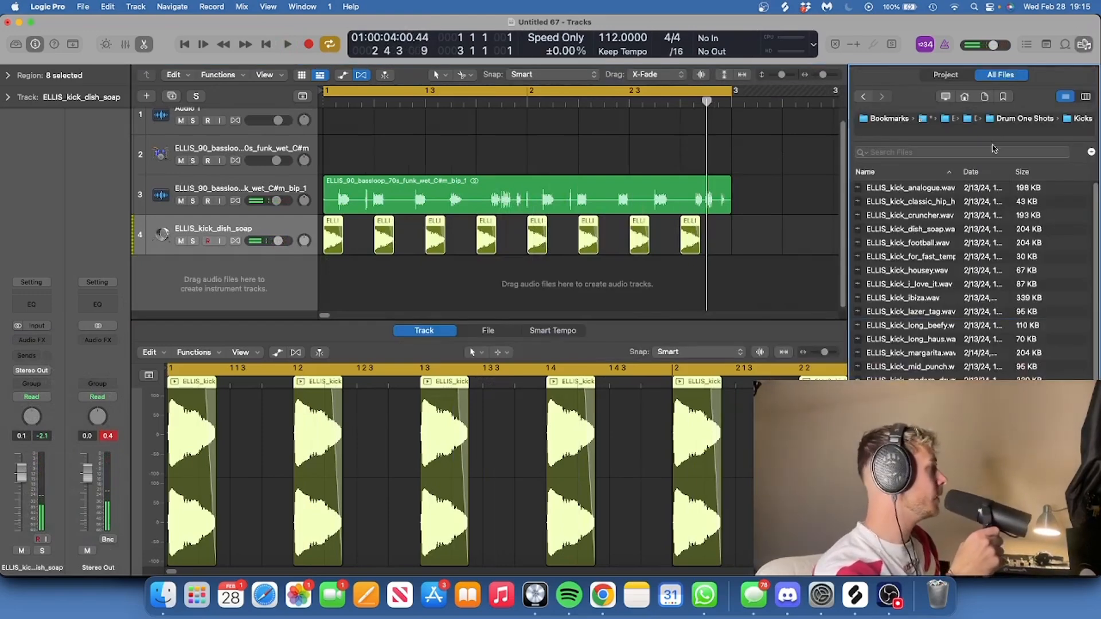
pyautogui.click(1020, 119)
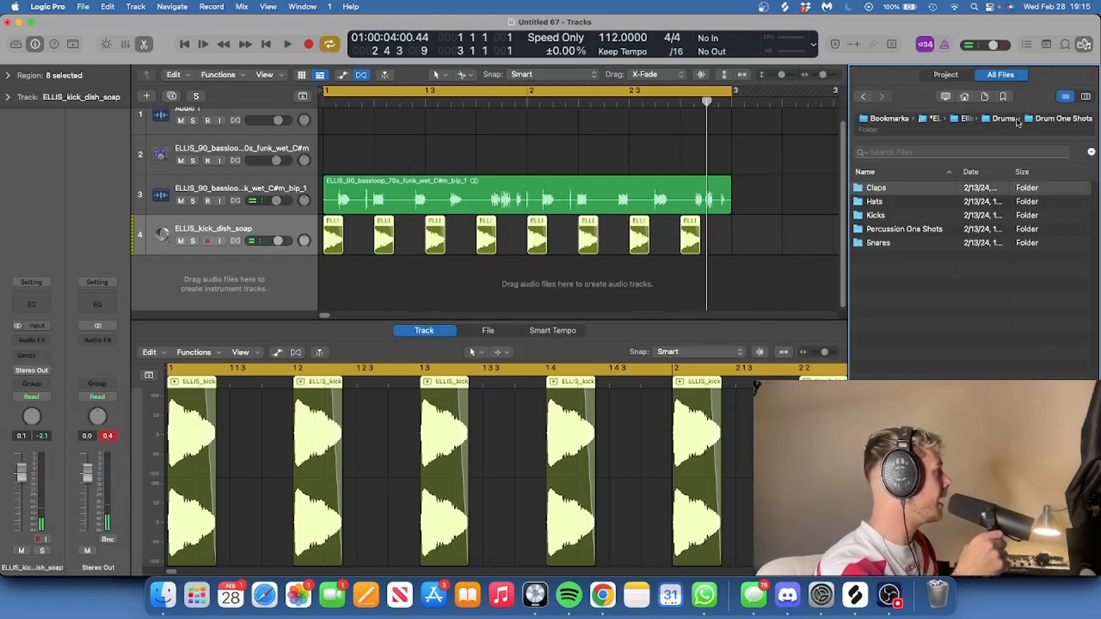
pyautogui.click(1083, 44)
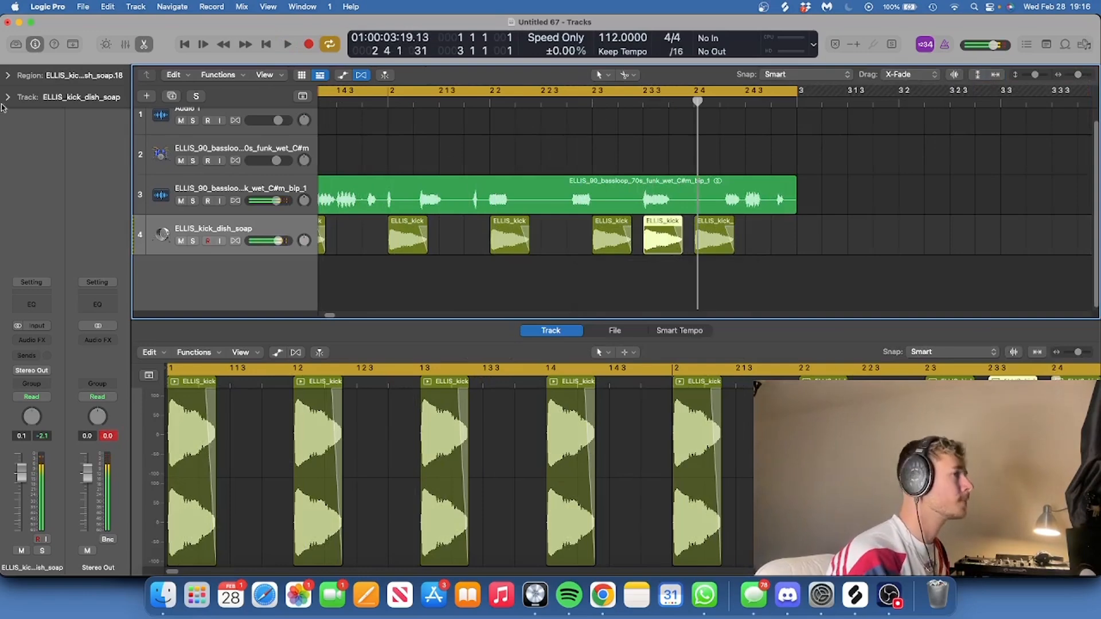
# Lower the gain of the extra kick region at 2 3 3 to -4.1 dB and audition the change
pyautogui.click(8, 75)
pyautogui.moveTo(78, 243); pyautogui.dragTo(77, 257)
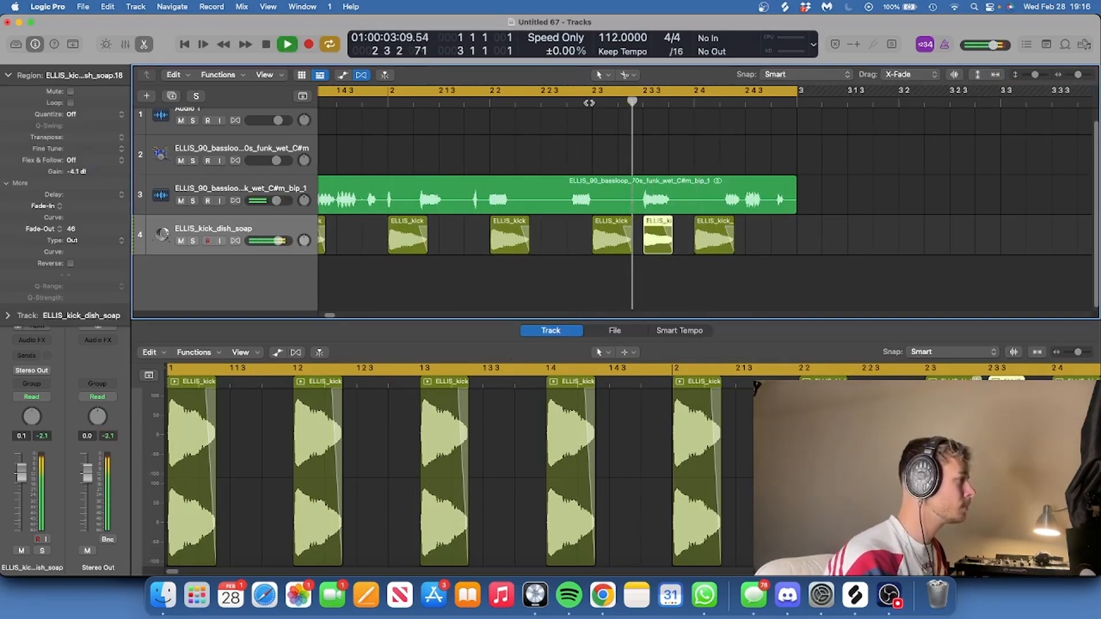
pyautogui.press('space')
pyautogui.moveTo(1077, 75); pyautogui.dragTo(1076, 74)
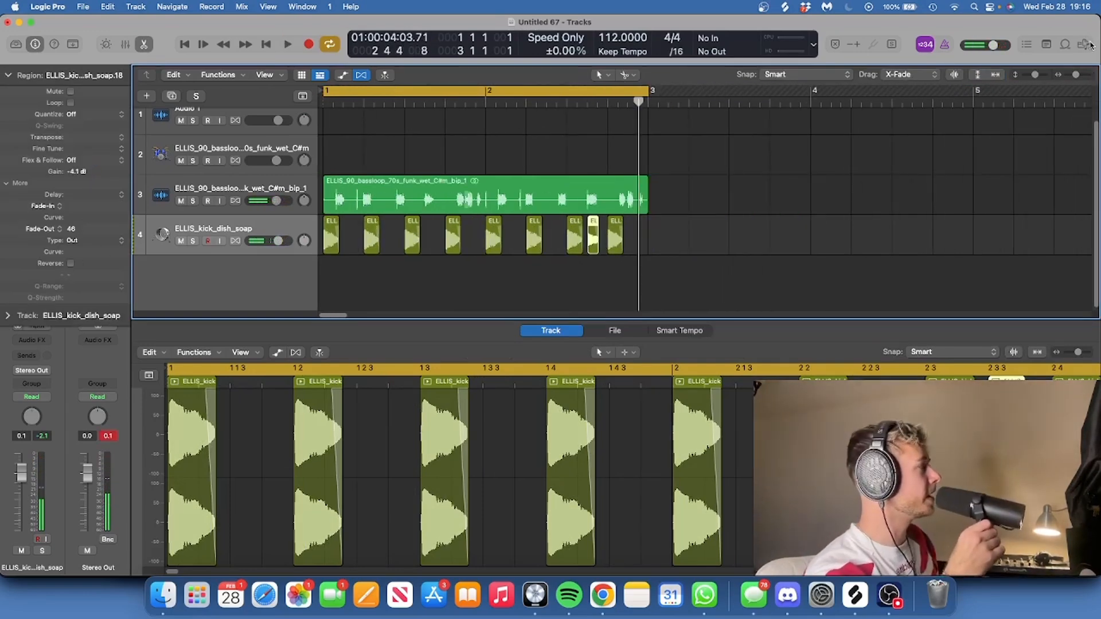
# Add ELLIS_clap_prince.wav from the Claps folder on a new track at 2 3 3
pyautogui.click(1087, 45)
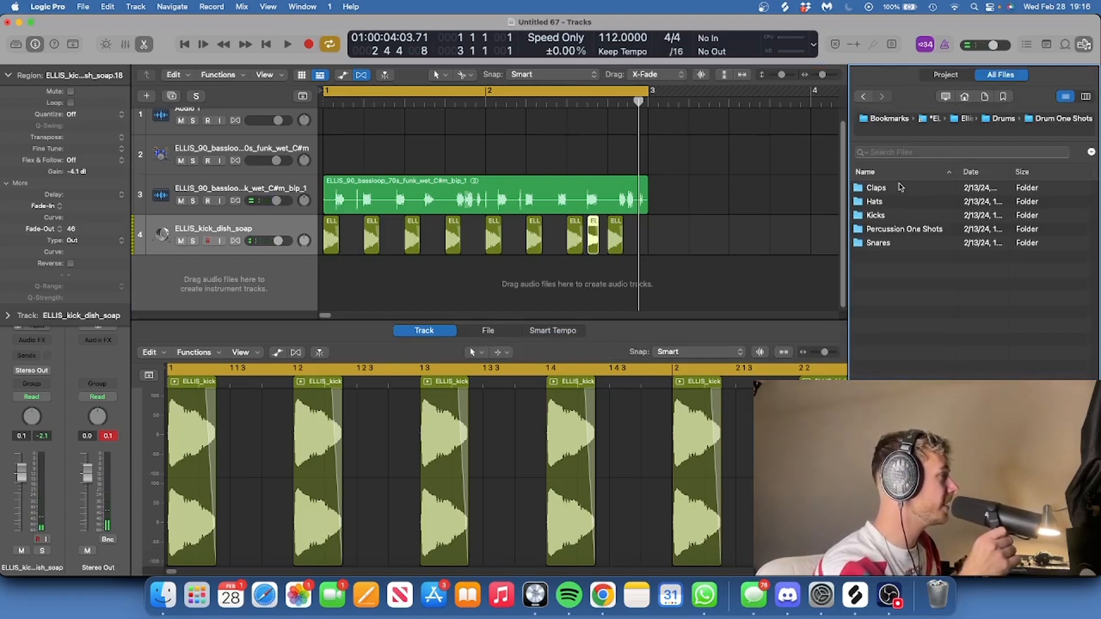
pyautogui.doubleClick(900, 187)
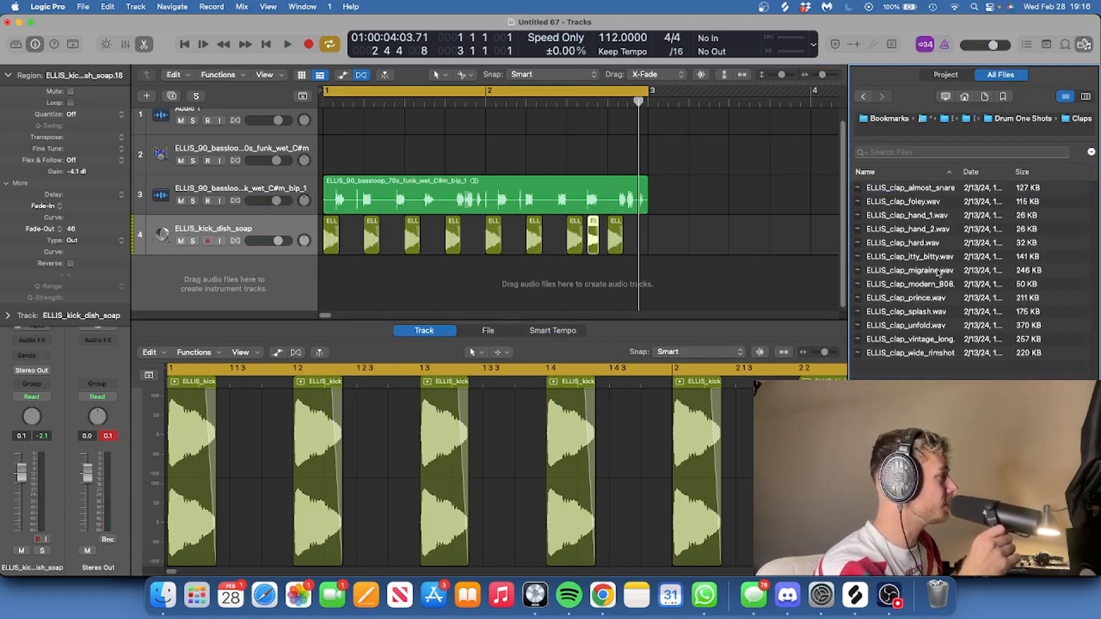
pyautogui.moveTo(934, 300); pyautogui.dragTo(590, 273)
pyautogui.scroll(-2, 677, 196)
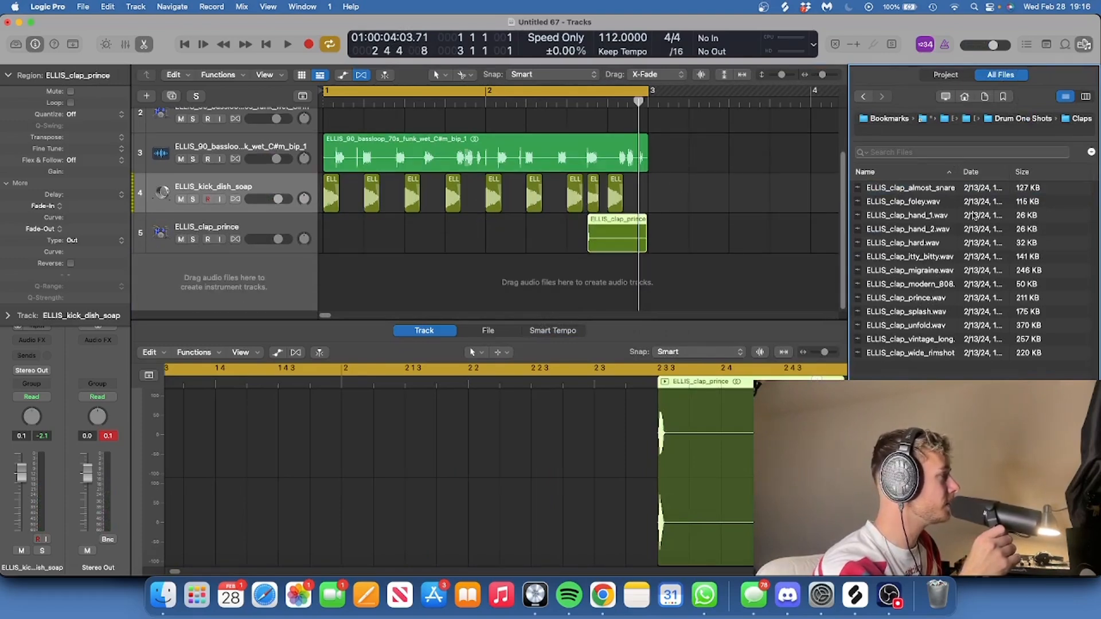
# Preview the other clap samples and add ELLIS_clap_unfold.wav on a new track at 2 3 3
pyautogui.click(947, 191)
pyautogui.click(933, 229)
pyautogui.click(932, 256)
pyautogui.click(937, 270)
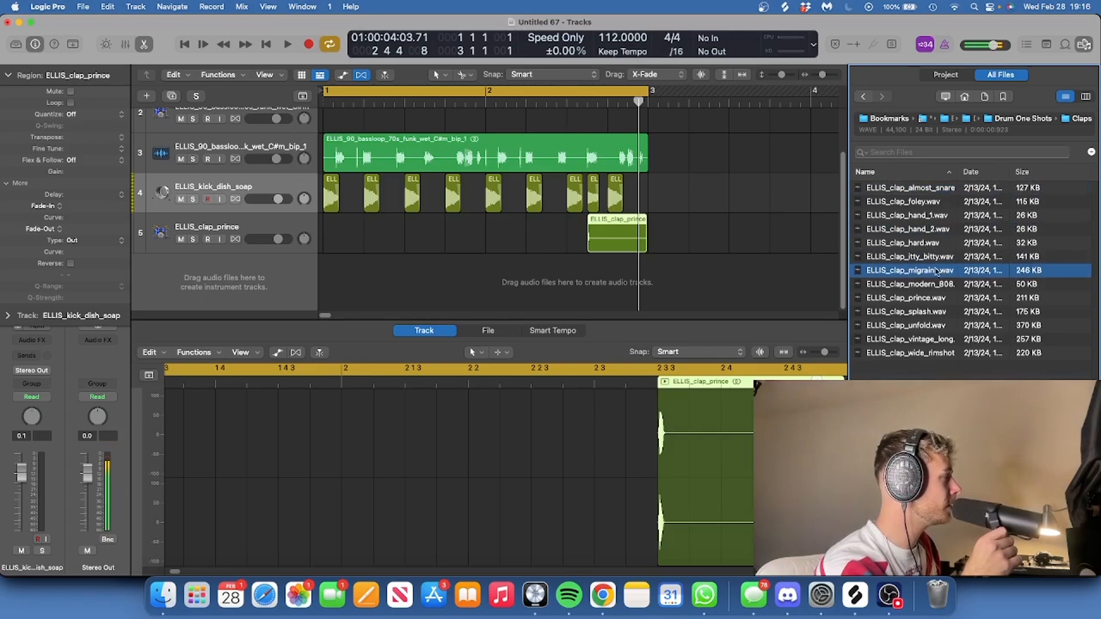
pyautogui.click(940, 284)
pyautogui.click(934, 313)
pyautogui.click(934, 325)
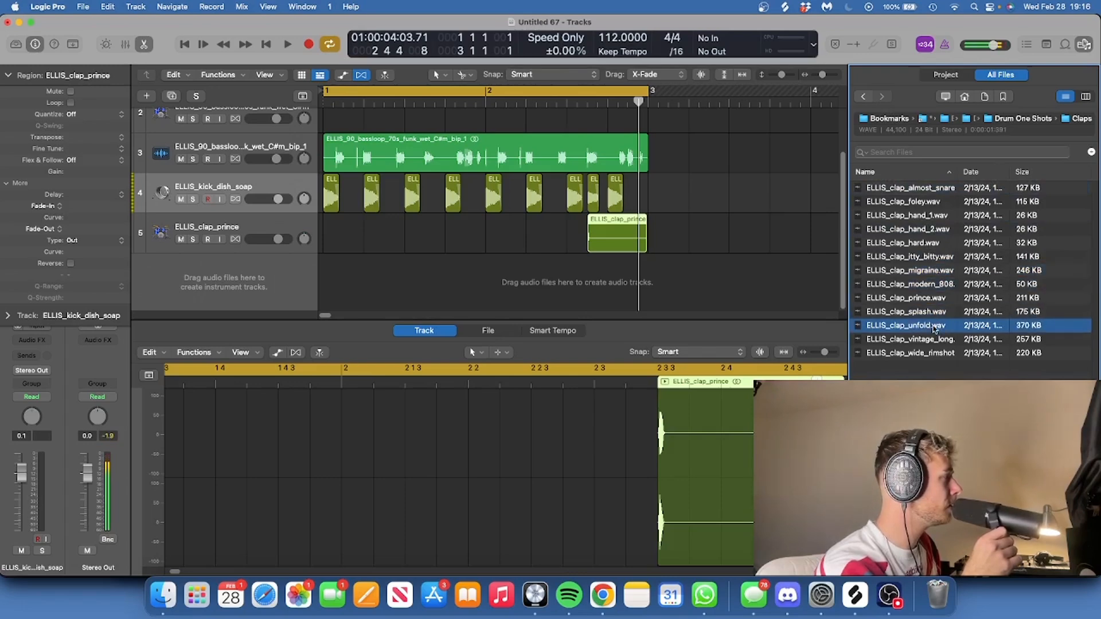
pyautogui.moveTo(934, 325); pyautogui.dragTo(590, 279)
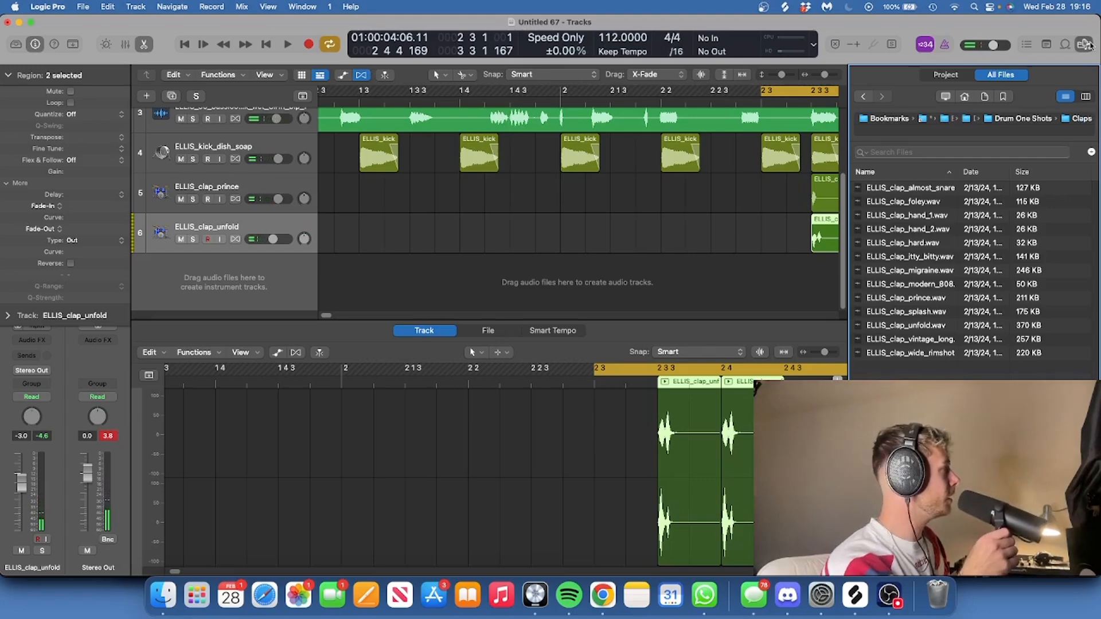
# Close the file browser and set the cycle range to span bars 1 to 3
pyautogui.click(1089, 44)
pyautogui.press('super+Left')
pyautogui.press('super+Left')
pyautogui.press('super+Left')
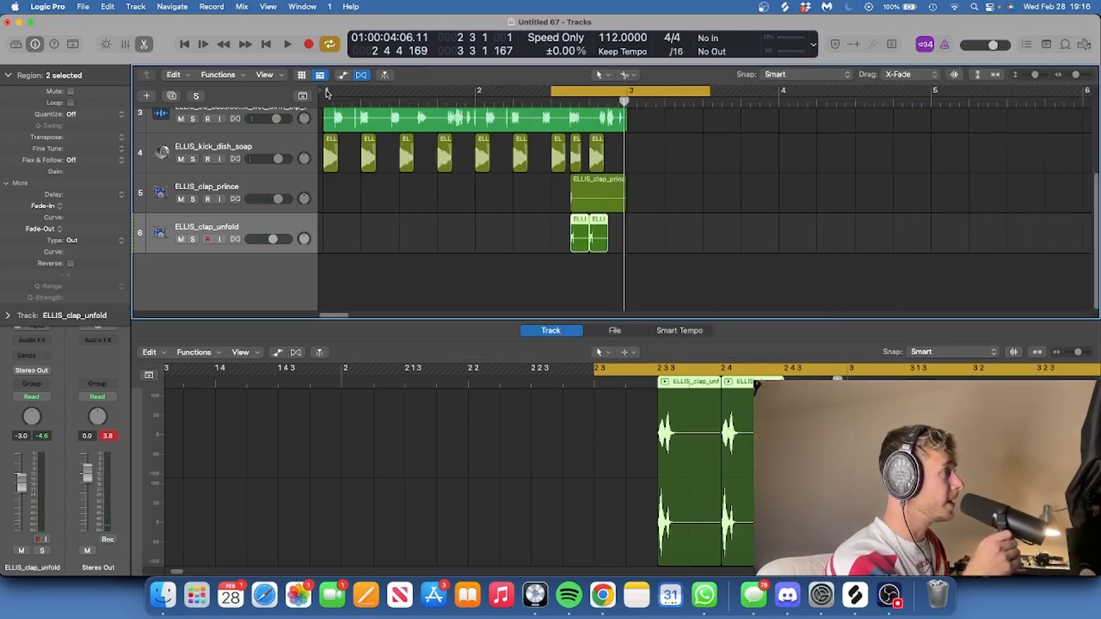
pyautogui.moveTo(327, 94); pyautogui.dragTo(628, 91)
# Preview the Snares folder and add ELLIS_snare_vintage and ELLIS_snare_disco_child on separate new tracks around beat 2 of bar 1
pyautogui.click(1084, 45)
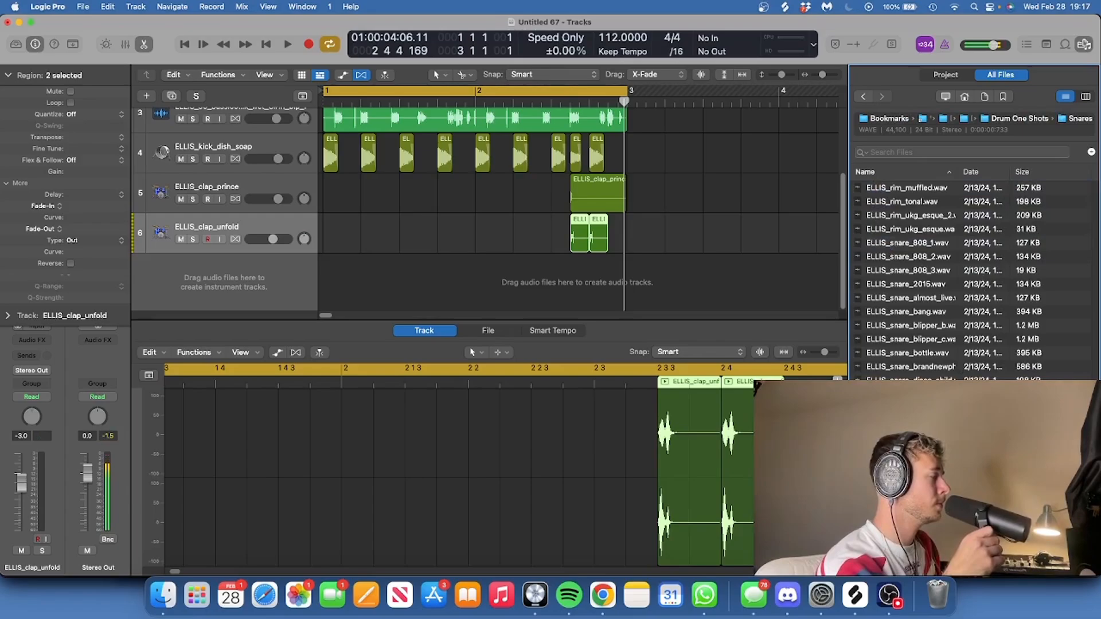
pyautogui.moveTo(906, 436); pyautogui.dragTo(337, 281)
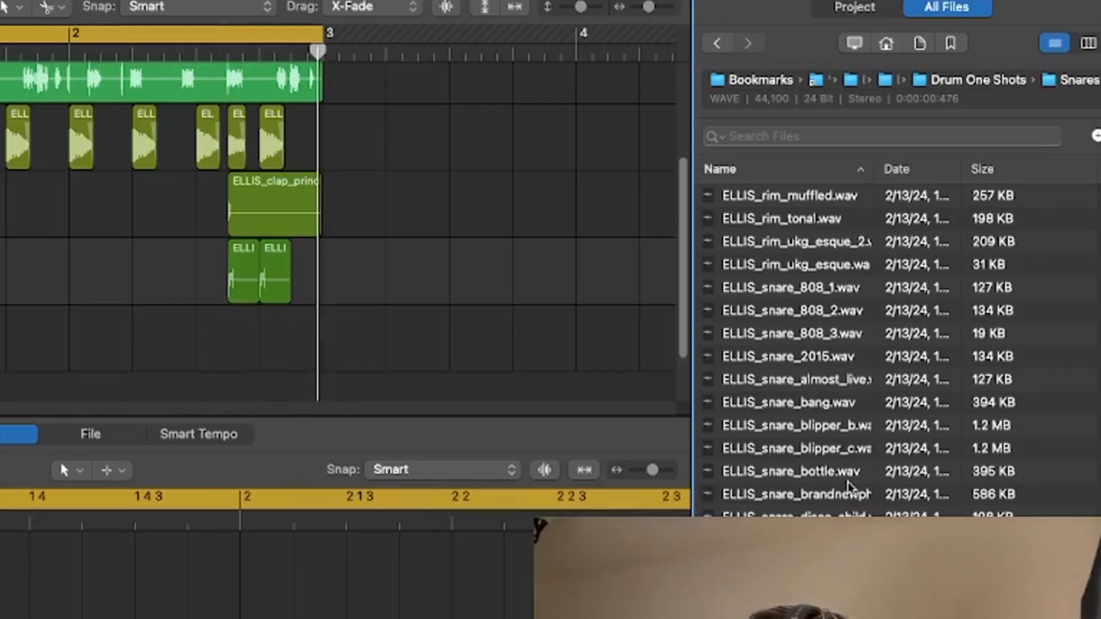
pyautogui.click(942, 353)
pyautogui.click(847, 498)
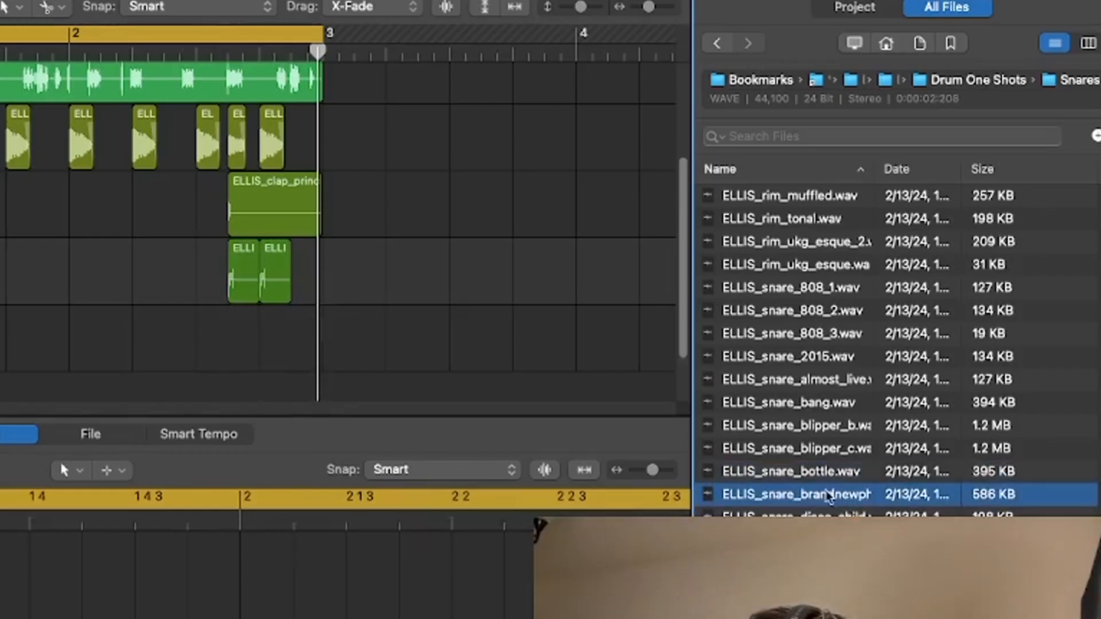
pyautogui.click(853, 513)
pyautogui.scroll(-3, 245, 320)
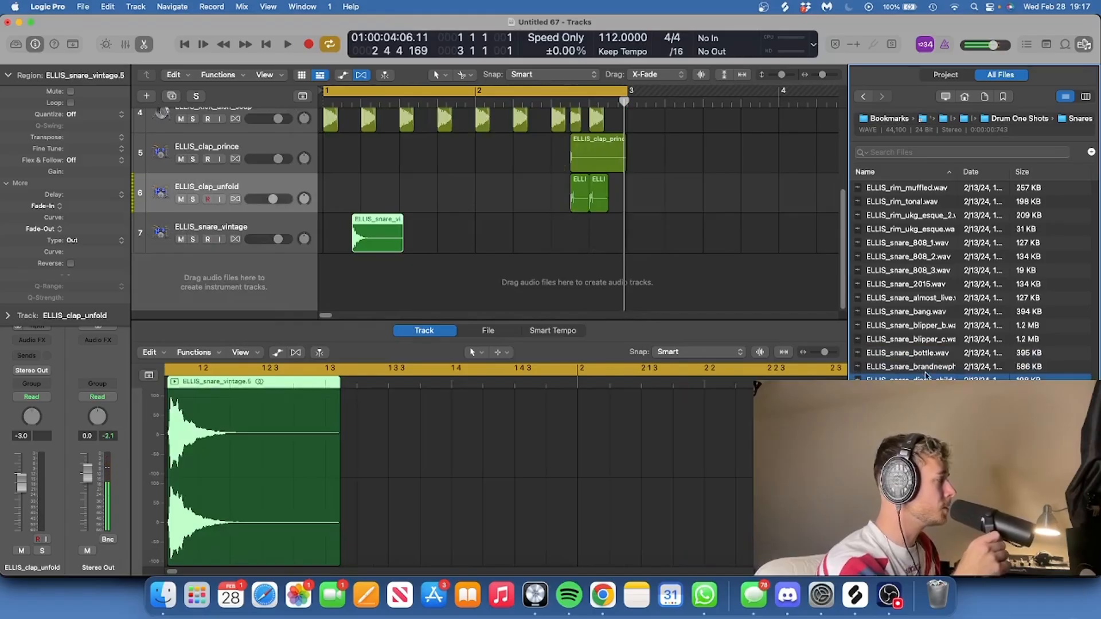
pyautogui.moveTo(824, 513); pyautogui.dragTo(197, 446)
pyautogui.moveTo(552, 342); pyautogui.dragTo(364, 257)
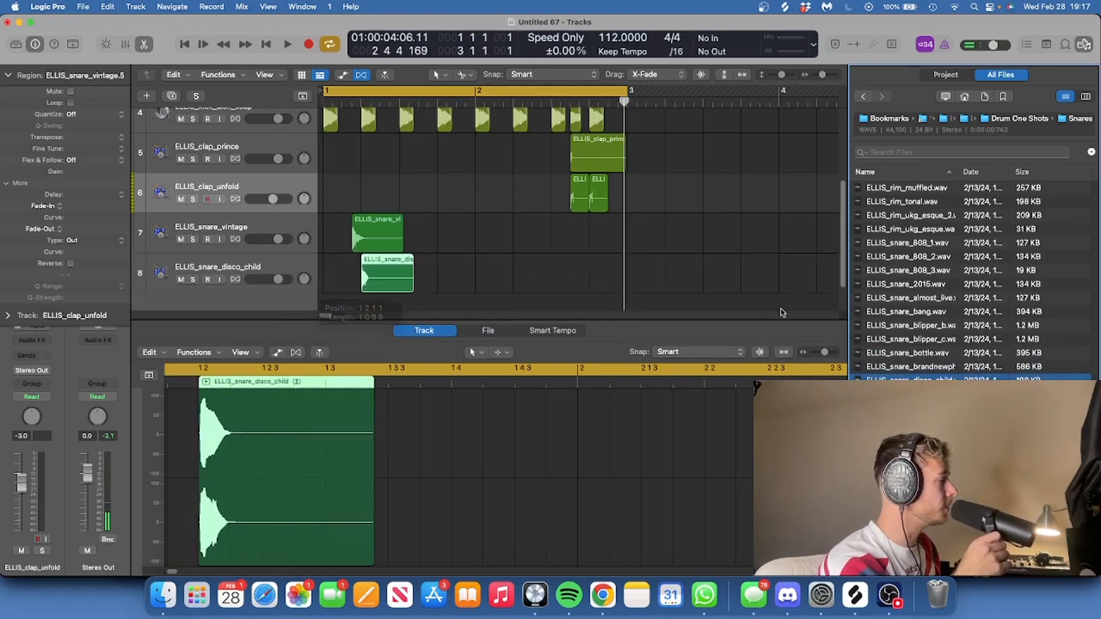
# Mute the ELLIS_snare_disco_child track and trim the ELLIS_snare_vintage region down to its hit while auditioning it
pyautogui.press('e')
pyautogui.click(1088, 45)
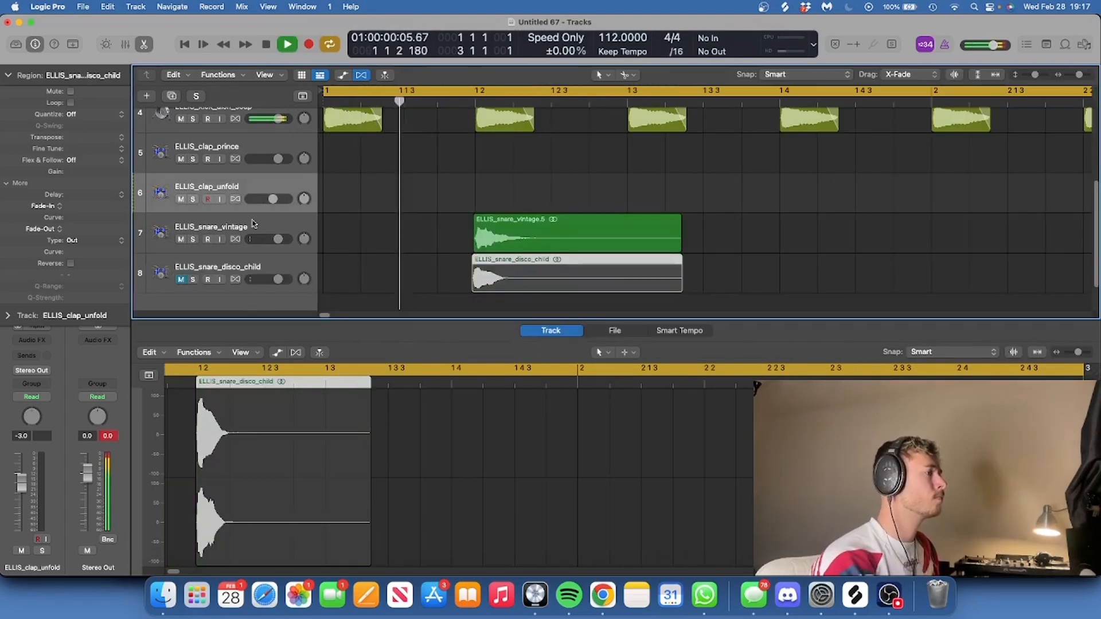
pyautogui.click(250, 225)
pyautogui.press('space')
pyautogui.press('space')
pyautogui.scroll(5, 549, 242)
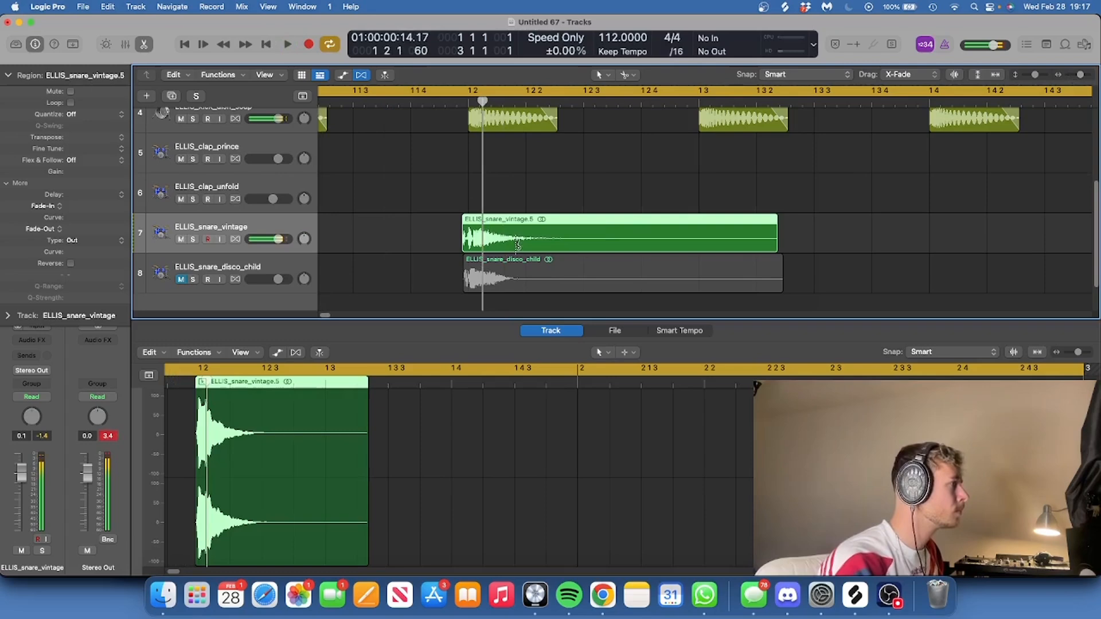
pyautogui.moveTo(777, 247); pyautogui.dragTo(516, 248)
pyautogui.press('space')
# Copy the trimmed ELLIS_snare_vintage region two beats on, join the pair over bar 1 and repeat it in bar 2
pyautogui.moveTo(393, 235); pyautogui.dragTo(516, 234)
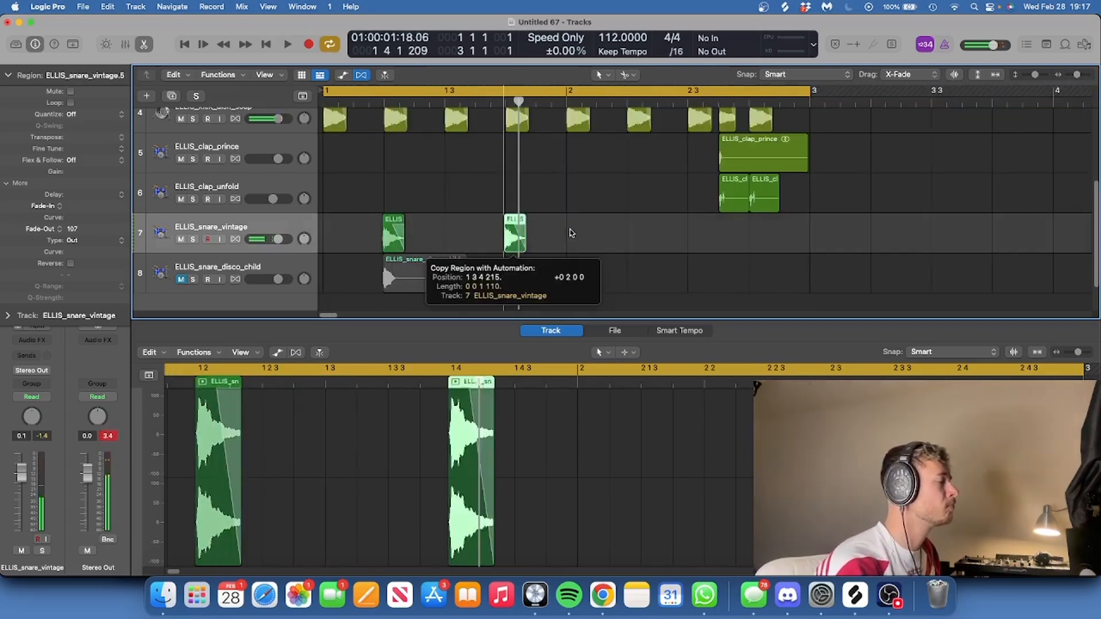
pyautogui.press('super+j')
pyautogui.press('super+r')
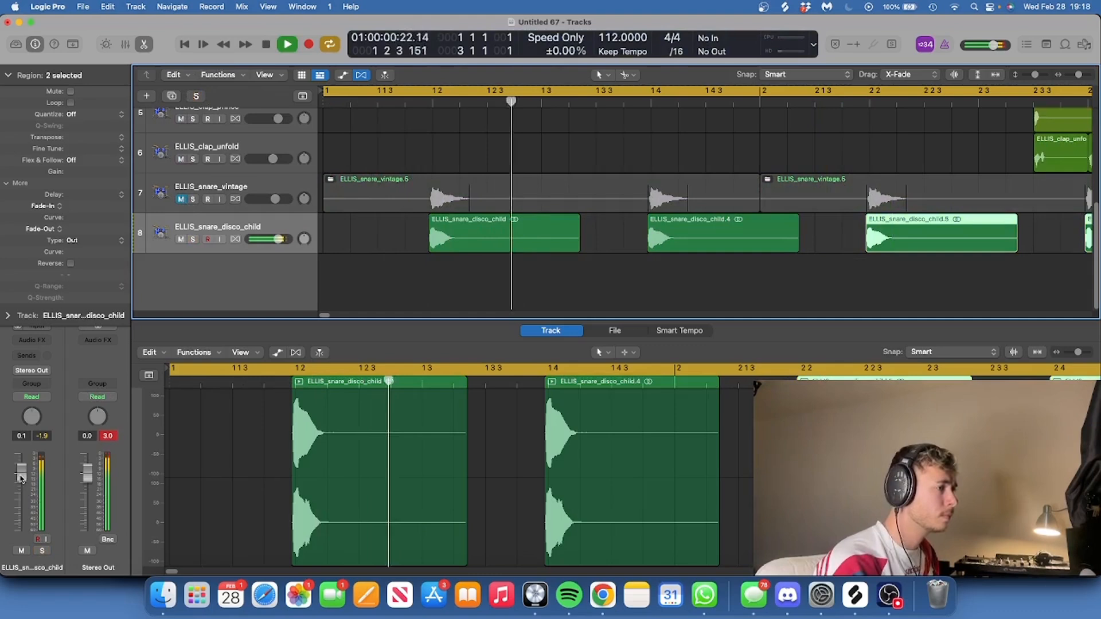
# Lower the ELLIS_snare_disco_child volume to -1.5 dB during playback and unmute the ELLIS_snare_vintage track
pyautogui.moveTo(21, 479); pyautogui.dragTo(22, 487)
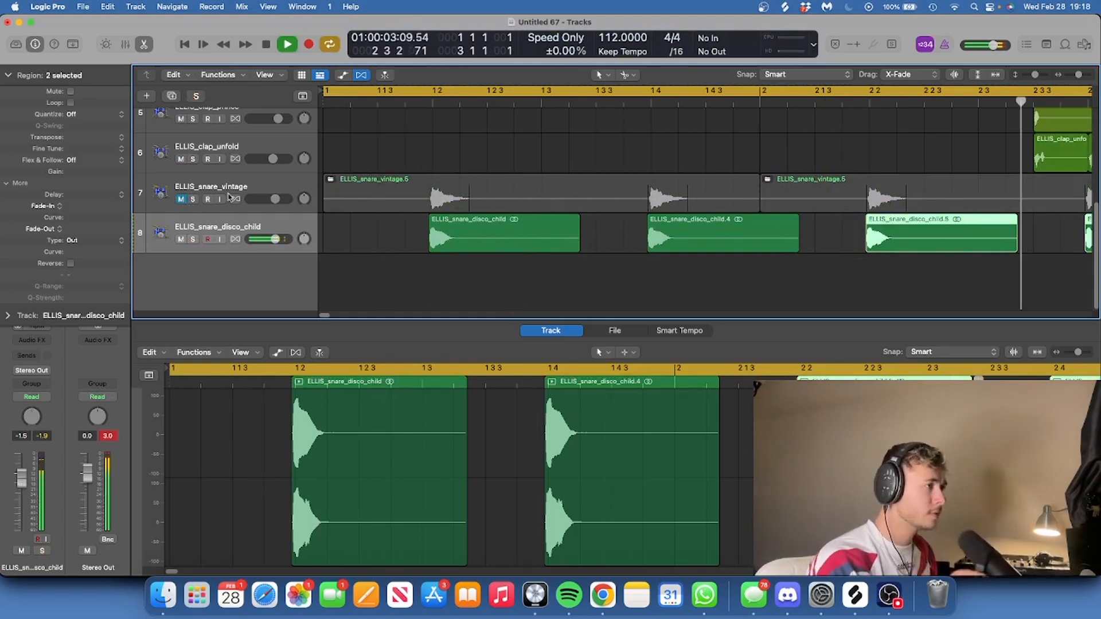
pyautogui.press('space')
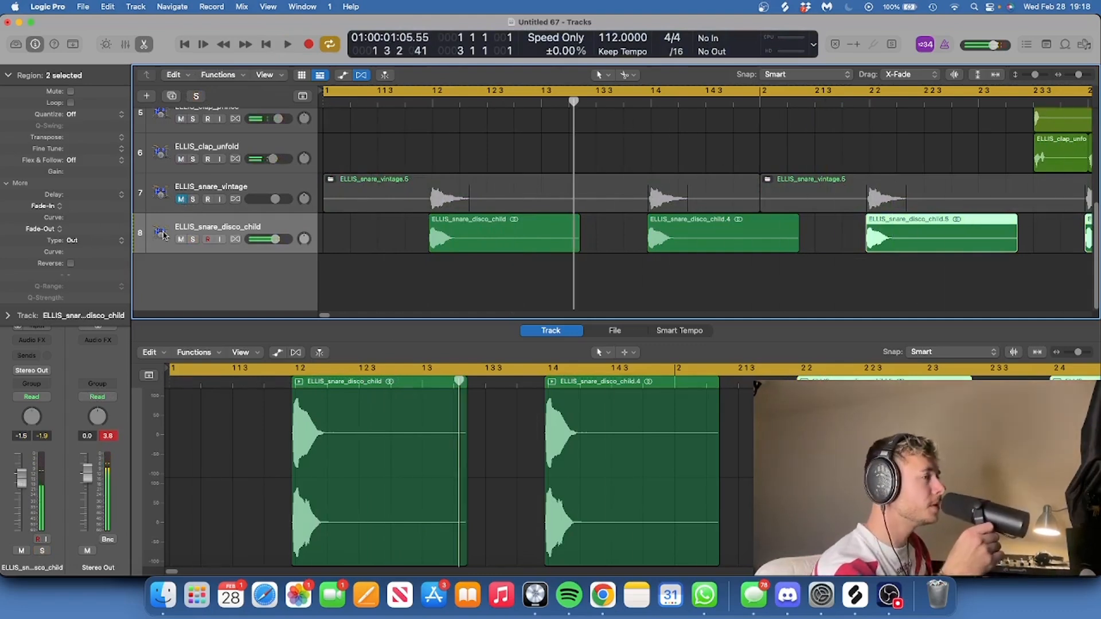
pyautogui.click(181, 239)
pyautogui.click(181, 199)
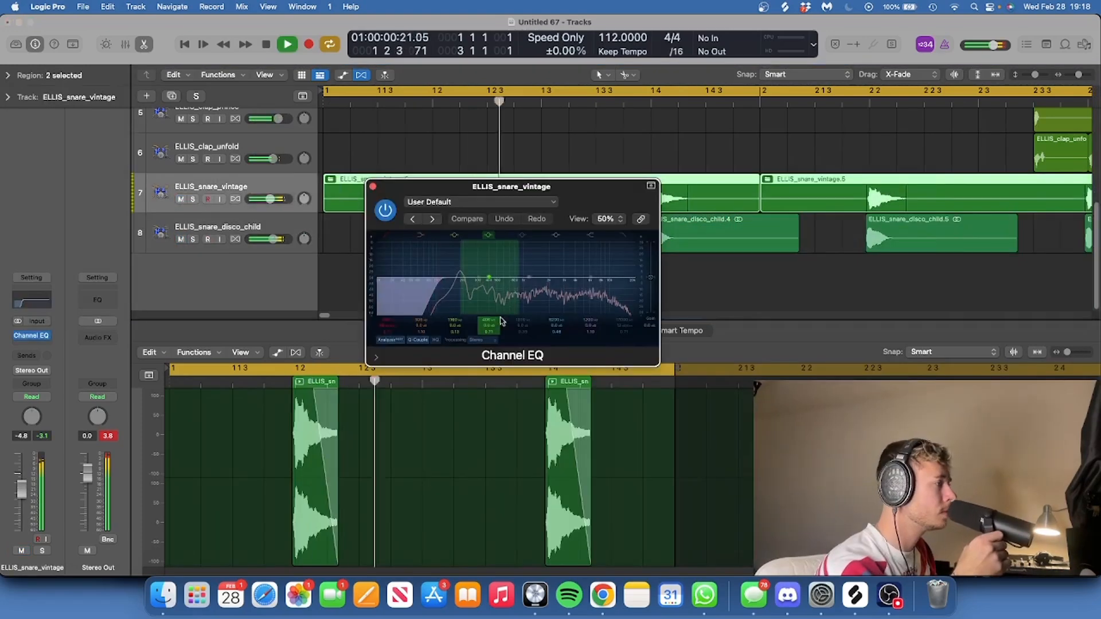
# Cut the low-mid range of the ELLIS_snare_vintage track in its Channel EQ
pyautogui.moveTo(491, 320); pyautogui.dragTo(492, 330)
pyautogui.moveTo(463, 278); pyautogui.dragTo(460, 285)
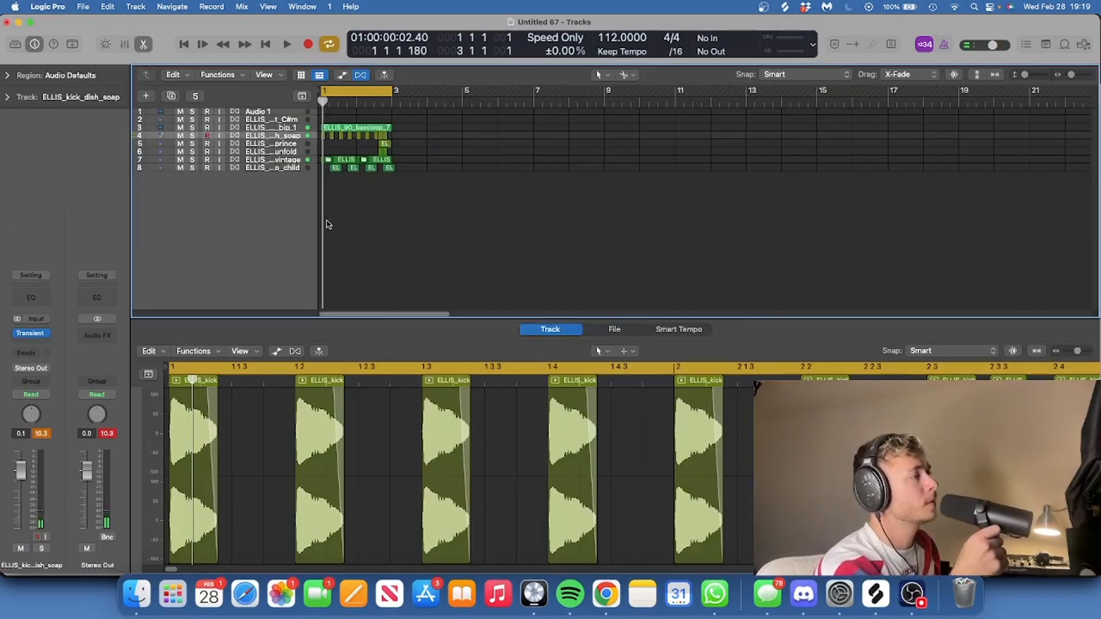
# Open Transient Master on the ELLIS_kick_dish_soap track and listen to the groove with it
pyautogui.click(45, 334)
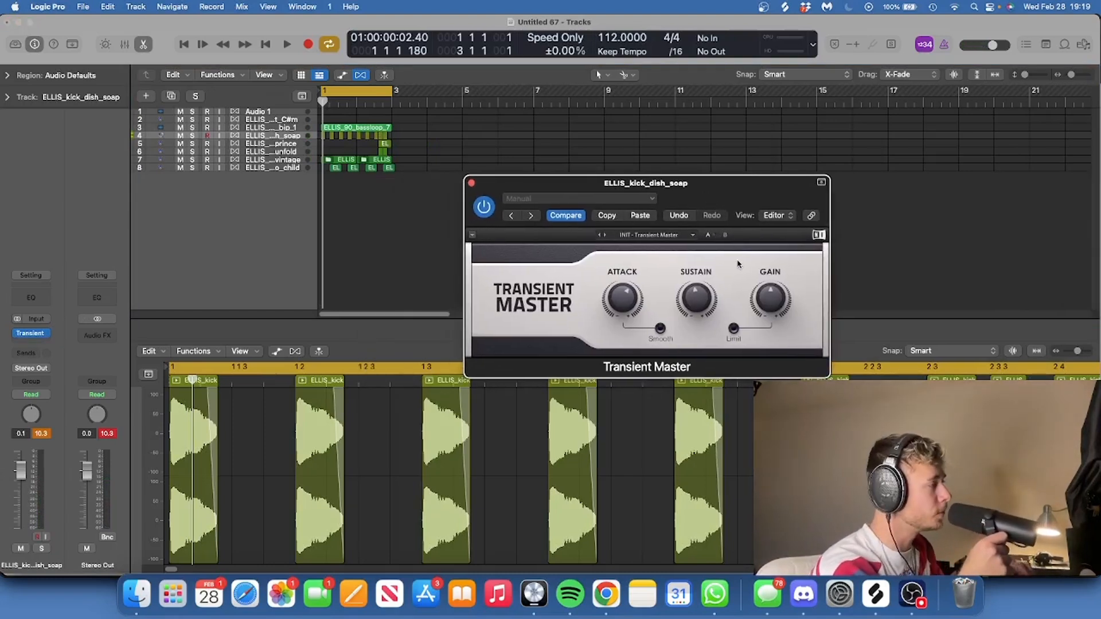
pyautogui.press('space')
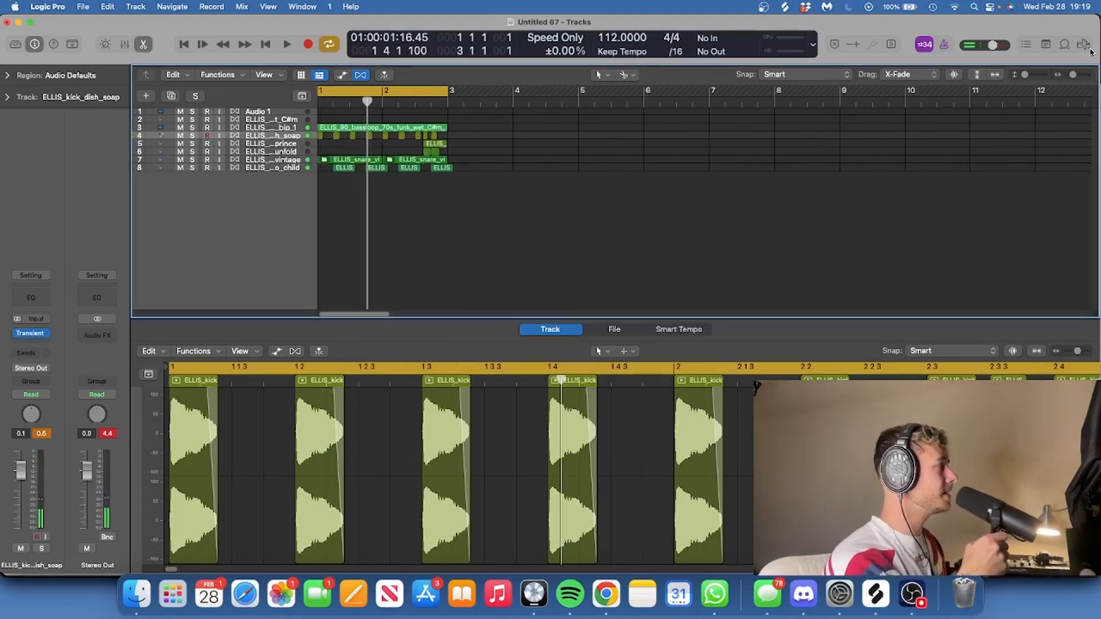
# Preview the hat loops in the Percussion Loops folder and load ELLIS_109_hatloop_live into Quick Sampler on a new track
pyautogui.click(1090, 50)
pyautogui.click(979, 121)
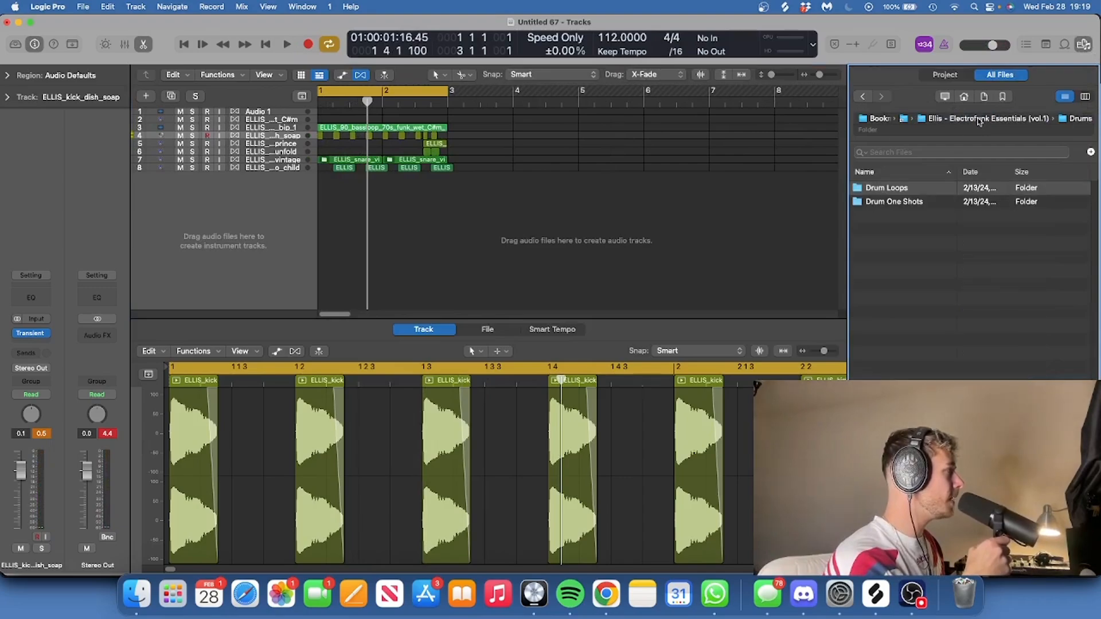
pyautogui.doubleClick(886, 189)
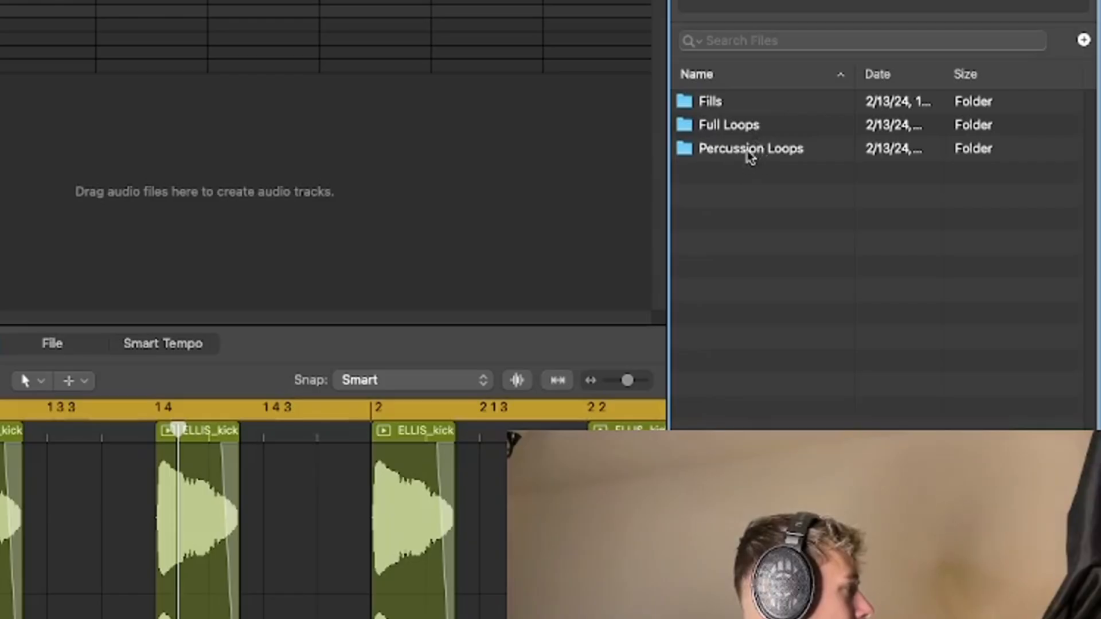
pyautogui.doubleClick(752, 150)
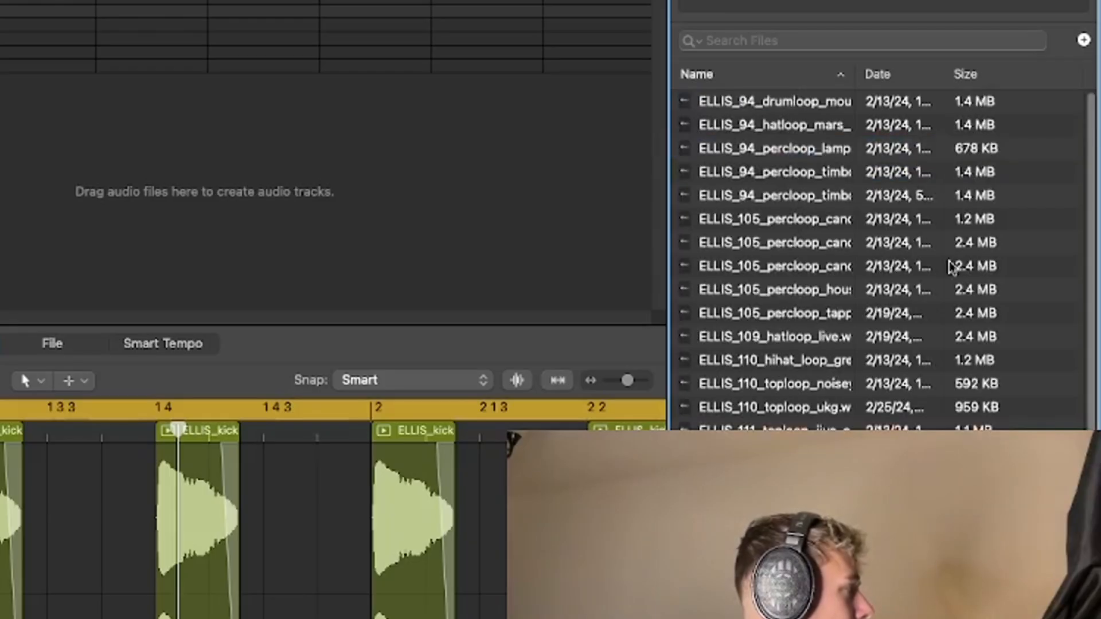
pyautogui.click(835, 340)
pyautogui.click(832, 365)
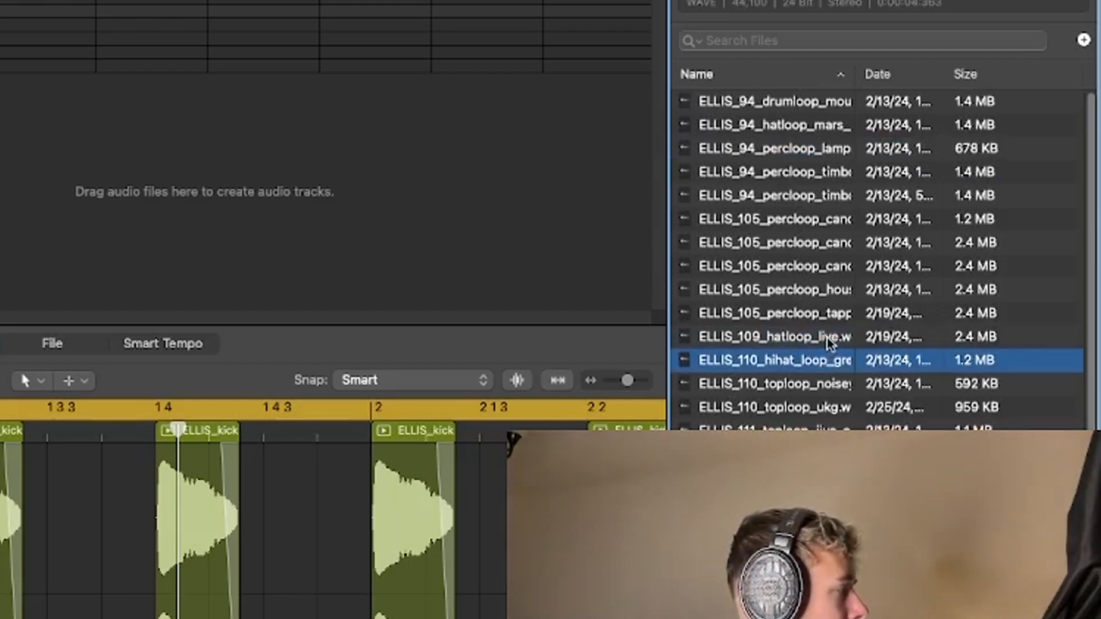
pyautogui.moveTo(829, 343); pyautogui.dragTo(219, 201)
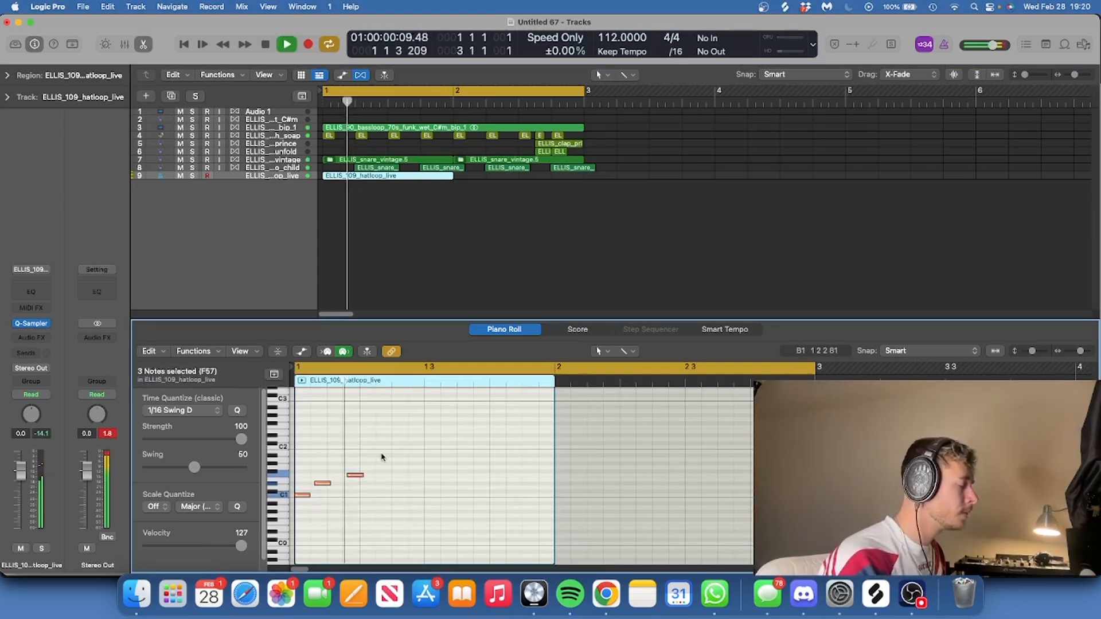
# Complete the hat slice pattern across bar 1 of the ELLIS_109_hatloop_live region and repeat the region in bar 2
pyautogui.click(376, 465)
pyautogui.click(396, 473)
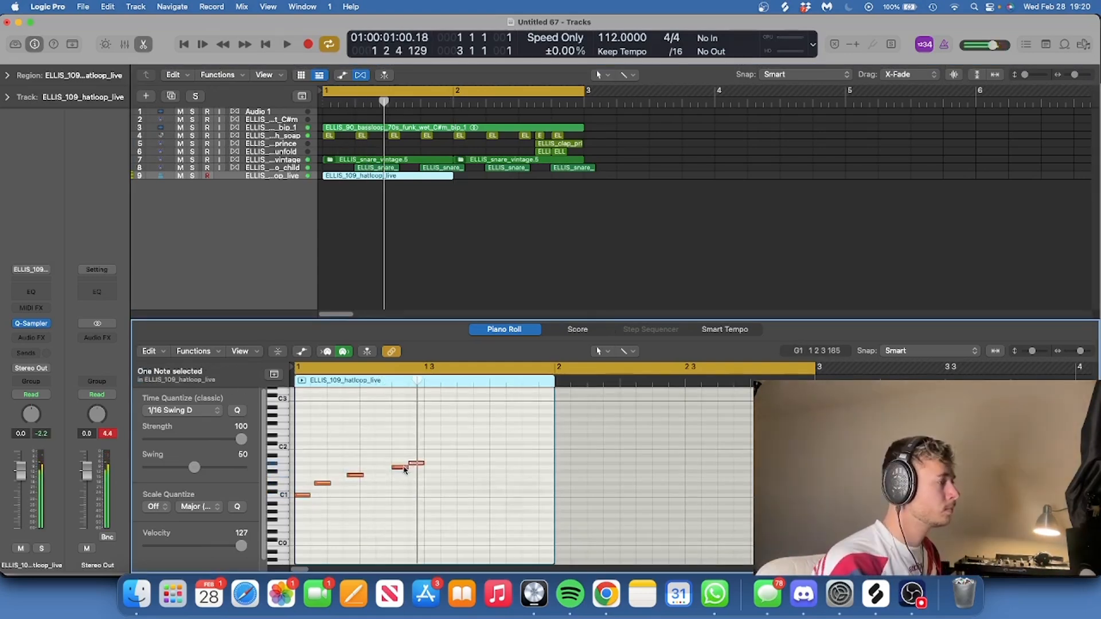
pyautogui.click(412, 462)
pyautogui.press('space')
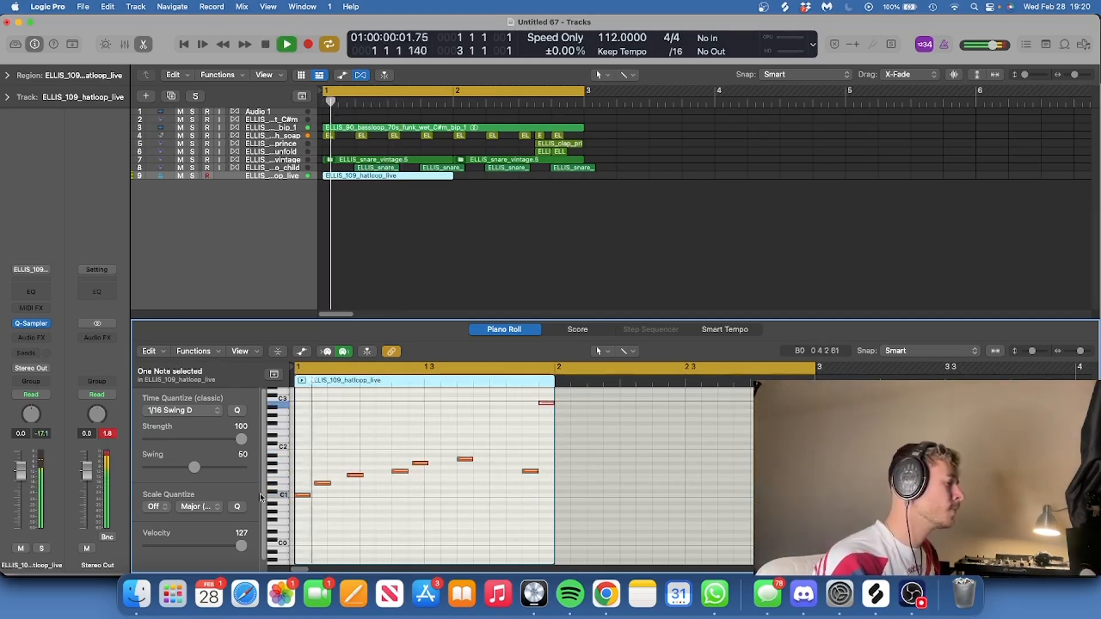
pyautogui.click(539, 434)
pyautogui.press('super+a')
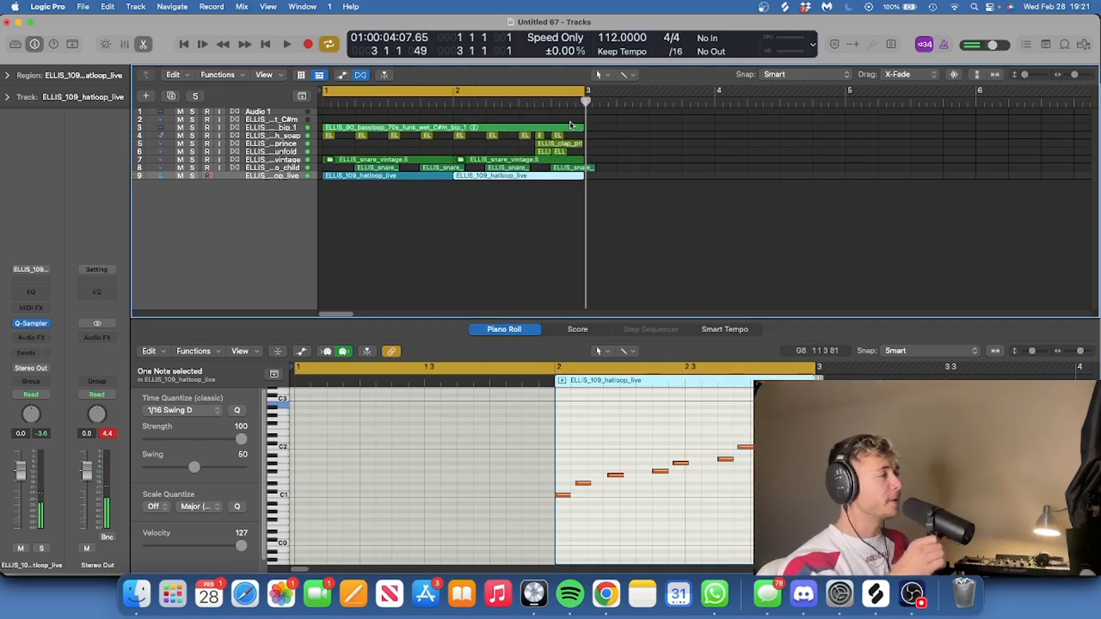
# Listen to the groove and delay both ELLIS_109_hatloop_live regions by +14 ticks
pyautogui.press('space')
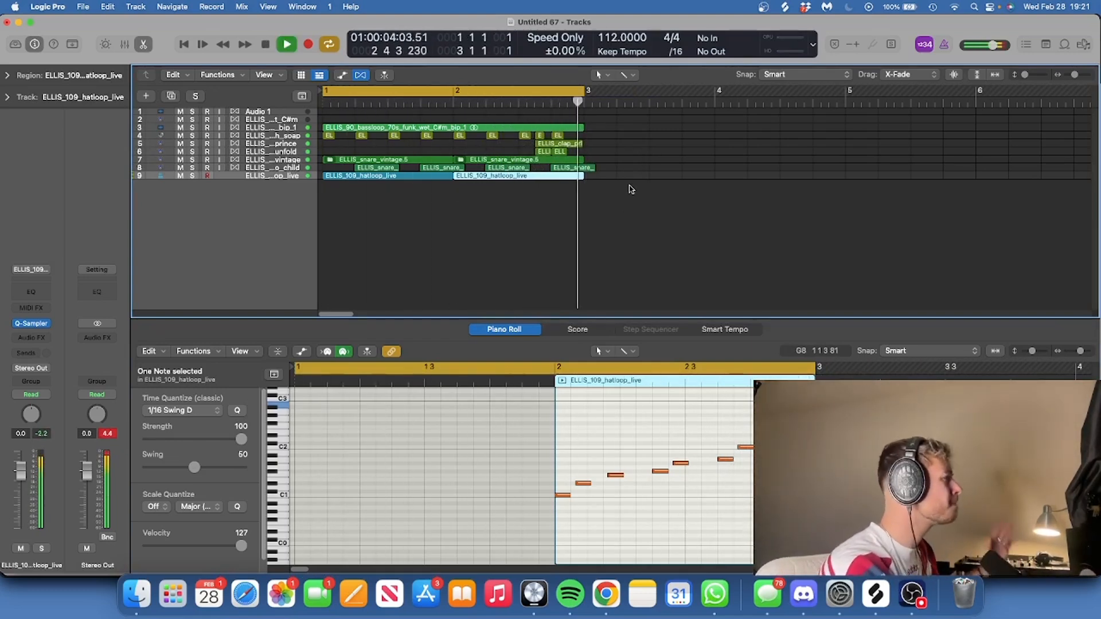
pyautogui.press('space')
pyautogui.moveTo(611, 211); pyautogui.dragTo(364, 175)
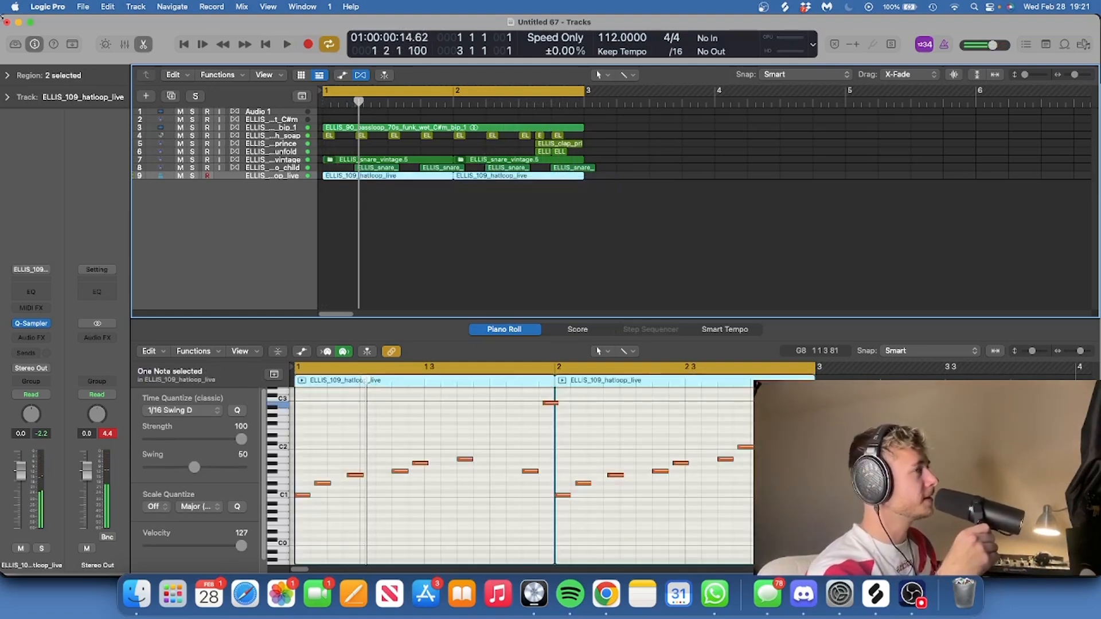
pyautogui.click(17, 73)
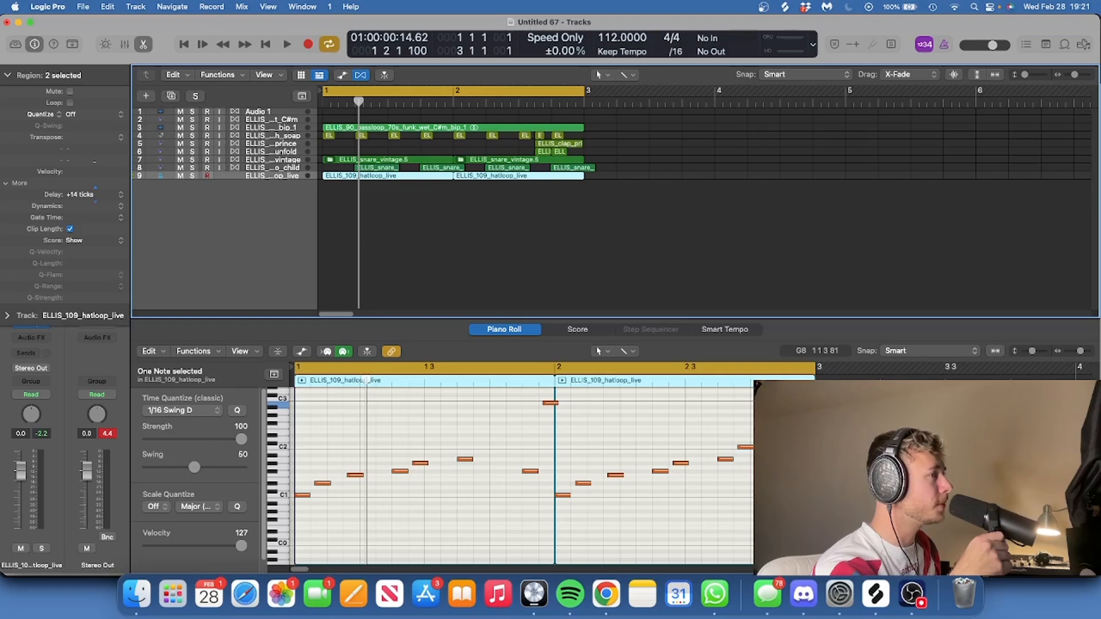
pyautogui.press('space')
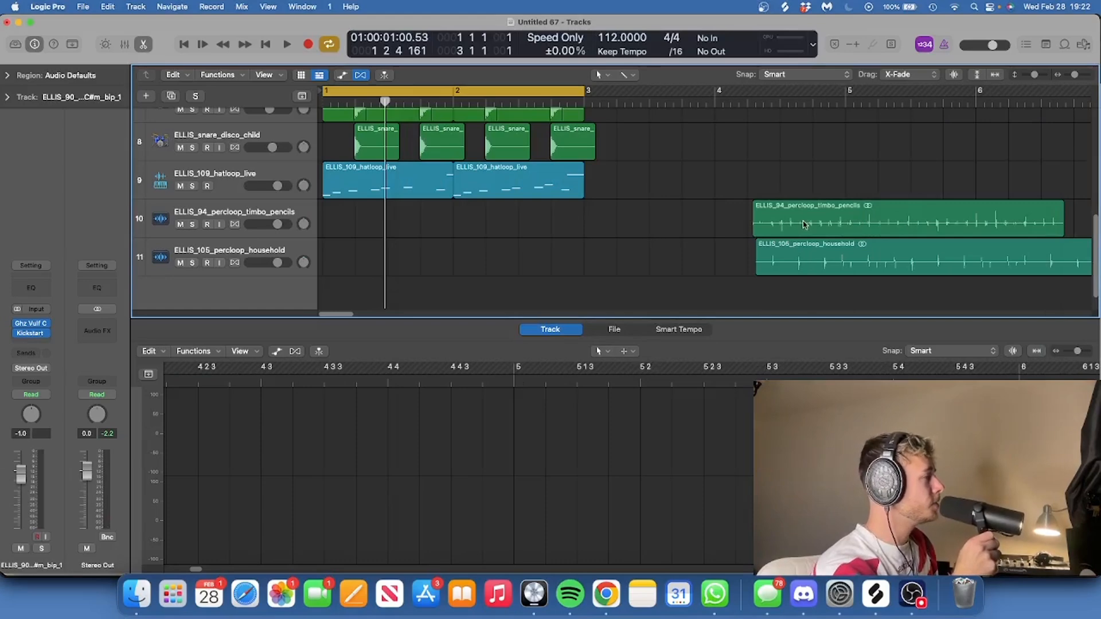
# Move the ELLIS_94_percloop_timbo_pencils and ELLIS_105_percloop_household loops back to the start of the arrangement in bar 1
pyautogui.moveTo(804, 225); pyautogui.dragTo(376, 224)
pyautogui.moveTo(768, 263); pyautogui.dragTo(302, 264)
pyautogui.moveTo(1074, 75); pyautogui.dragTo(1039, 76)
# Chop the ELLIS_94_percloop_timbo_pencils loop into separate hits, deleting the gaps between them, and listen to the result
pyautogui.keyDown('super'); pyautogui.click(447, 168); pyautogui.keyUp('super')
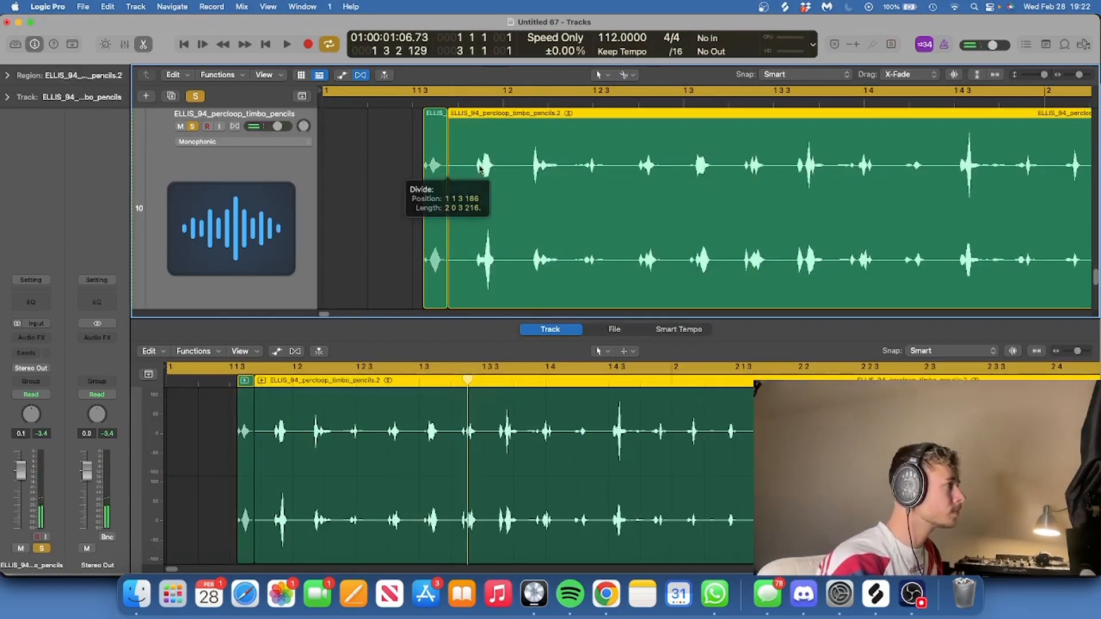
pyautogui.keyDown('super'); pyautogui.click(476, 167); pyautogui.keyUp('super')
pyautogui.click(462, 166)
pyautogui.press('Delete')
pyautogui.keyDown('super'); pyautogui.click(502, 167); pyautogui.keyUp('super')
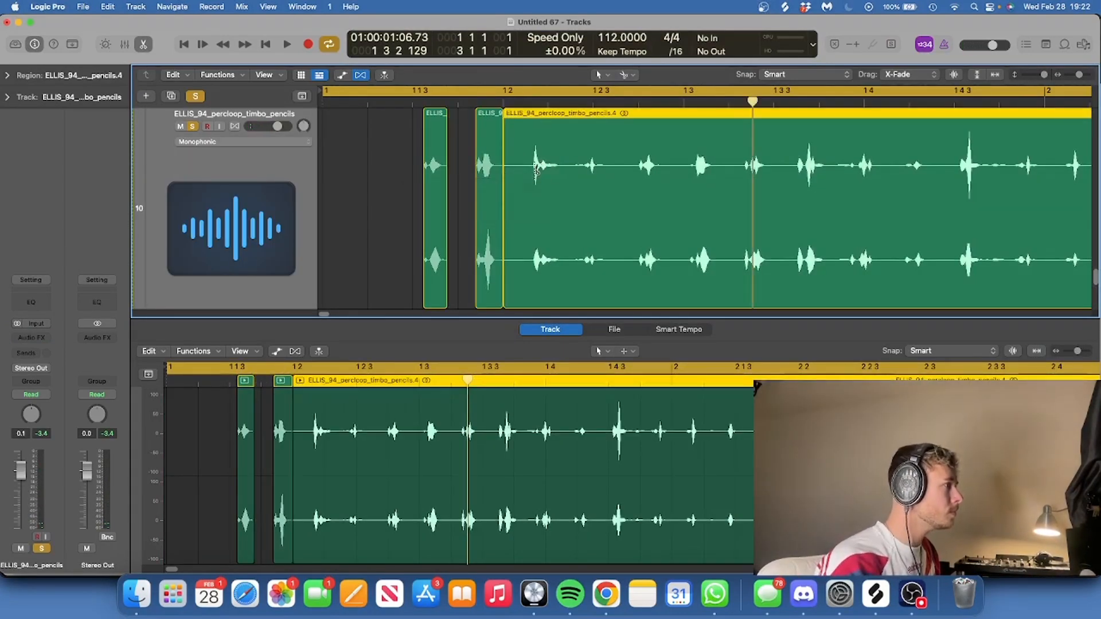
pyautogui.keyDown('super'); pyautogui.click(533, 167); pyautogui.keyUp('super')
pyautogui.click(519, 166)
pyautogui.press('Delete')
pyautogui.keyDown('super'); pyautogui.click(568, 163); pyautogui.keyUp('super')
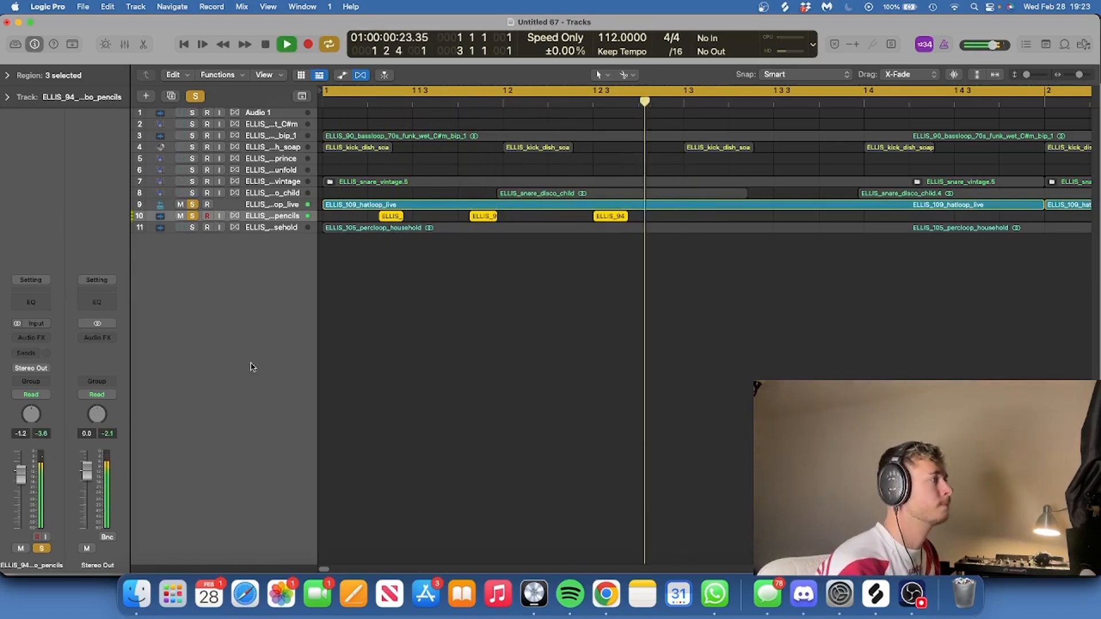
pyautogui.press('space')
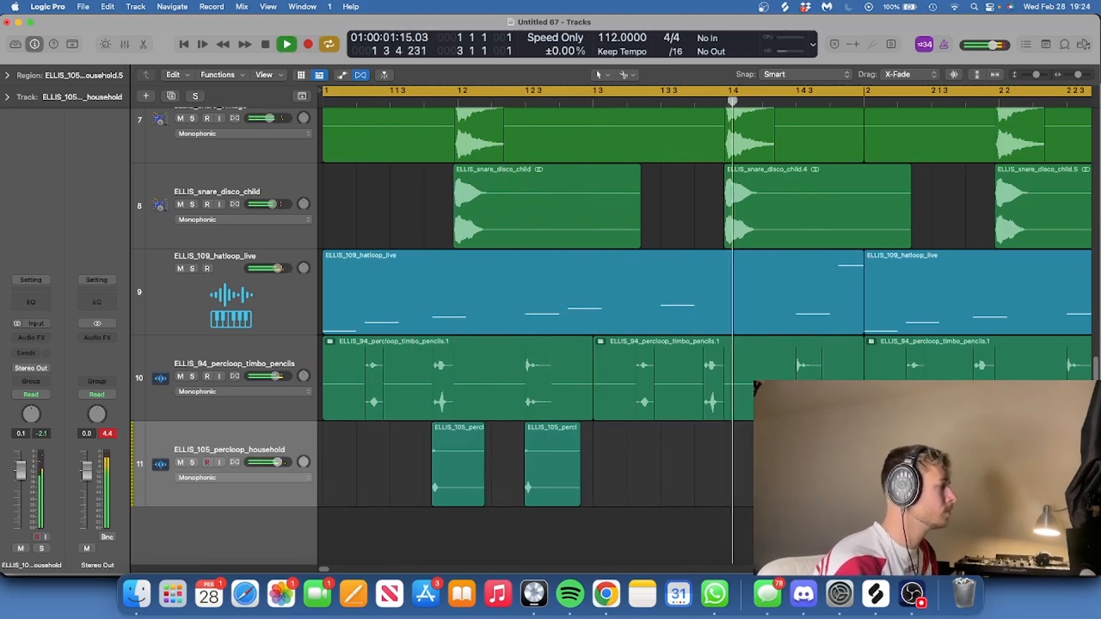
# Join the ELLIS_105_percloop_household chops into a single region and listen to it in the full groove
pyautogui.press('super+j')
pyautogui.press('Return')
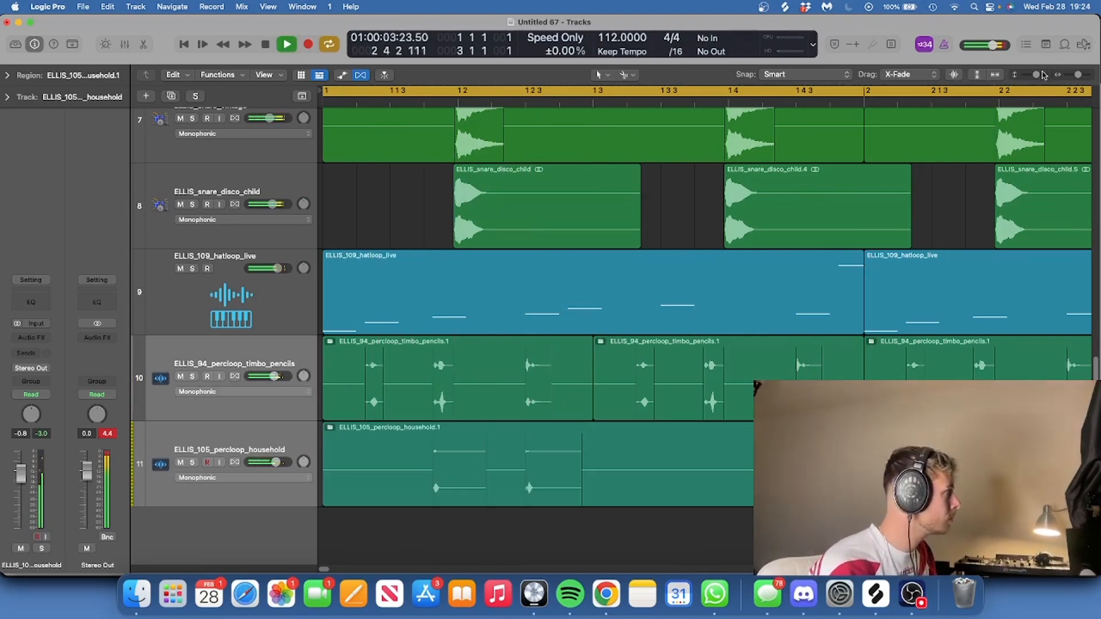
pyautogui.press('z')
pyautogui.press('space')
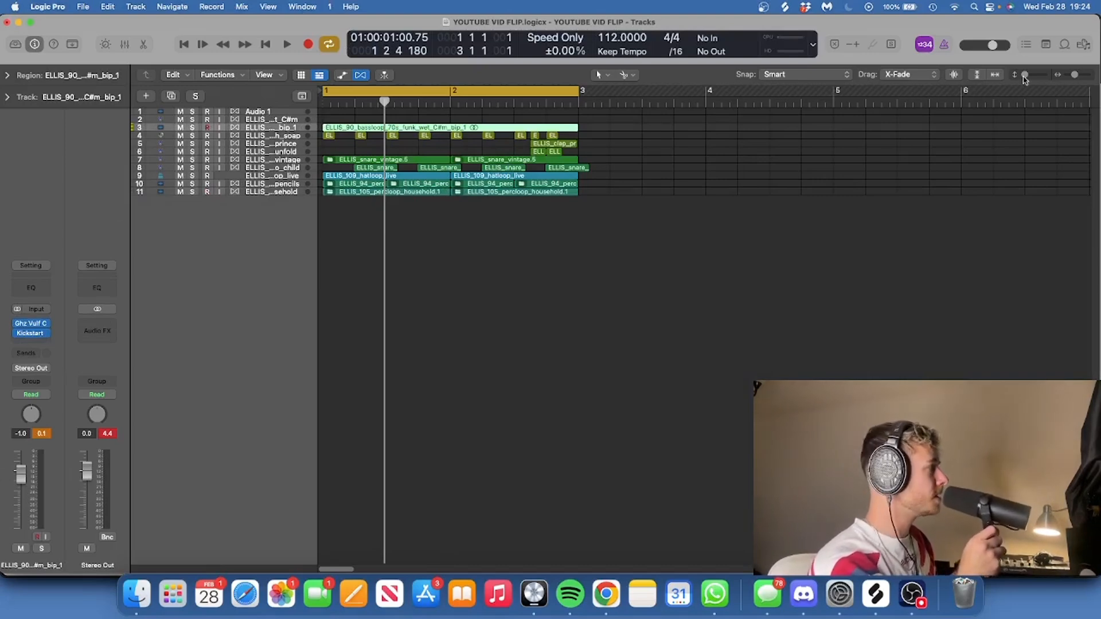
# Review the Ghz Vulf Compressor 3 on the chopped bass loop track during playback and close it
pyautogui.moveTo(1024, 76); pyautogui.dragTo(1033, 76)
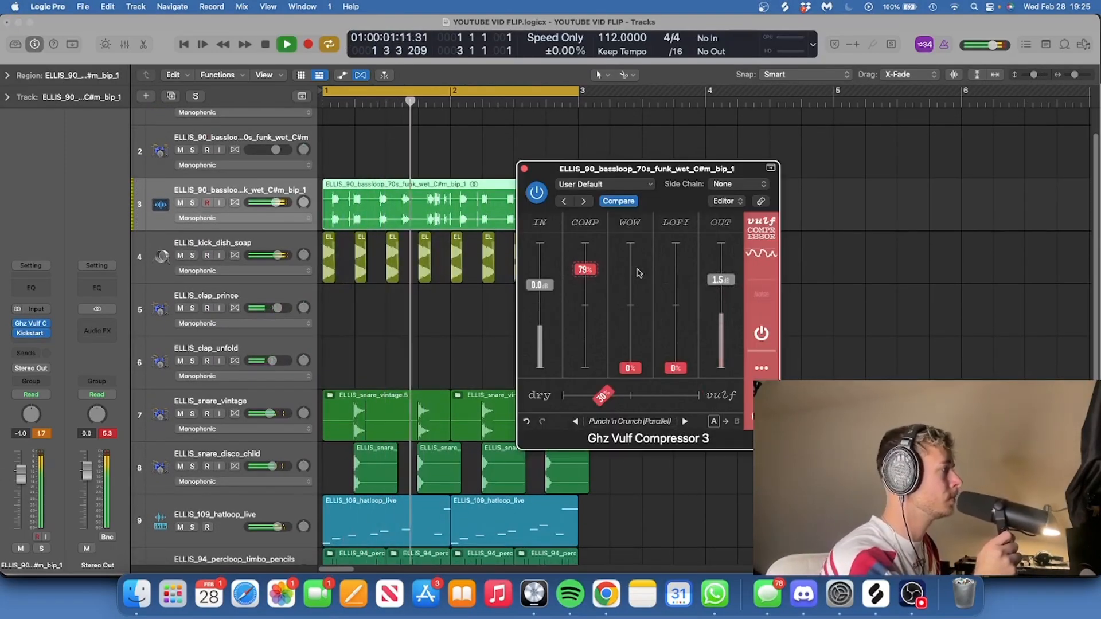
pyautogui.click(524, 169)
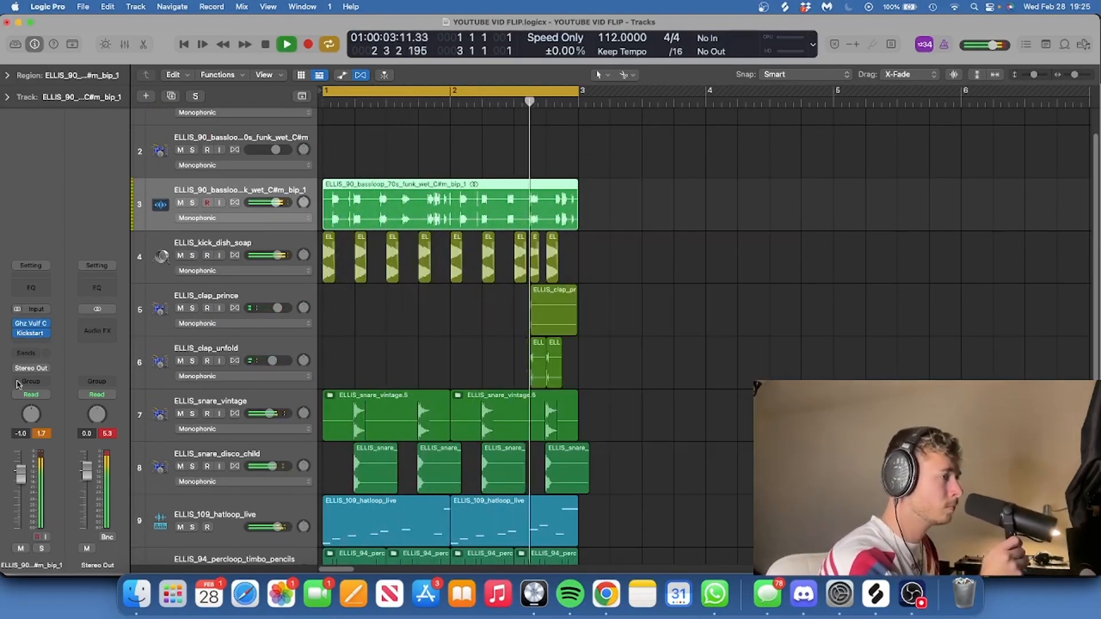
pyautogui.press('space')
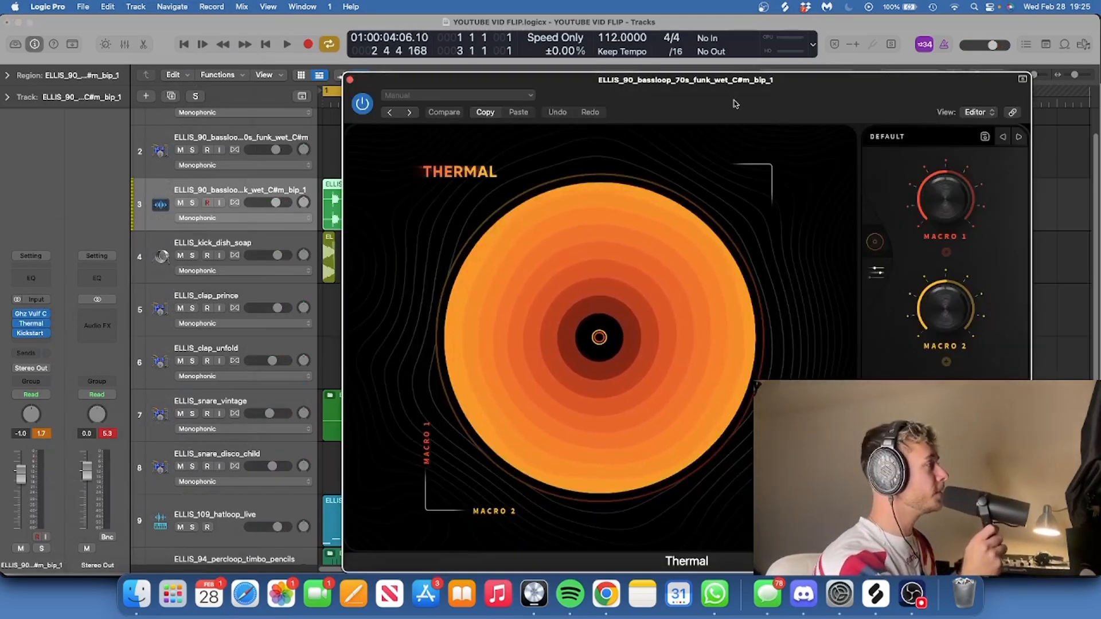
# Load the Bass Talker preset from the Bass category in Thermal on the chopped bass loop and lower its dry/wet mix
pyautogui.moveTo(735, 104); pyautogui.dragTo(652, 62)
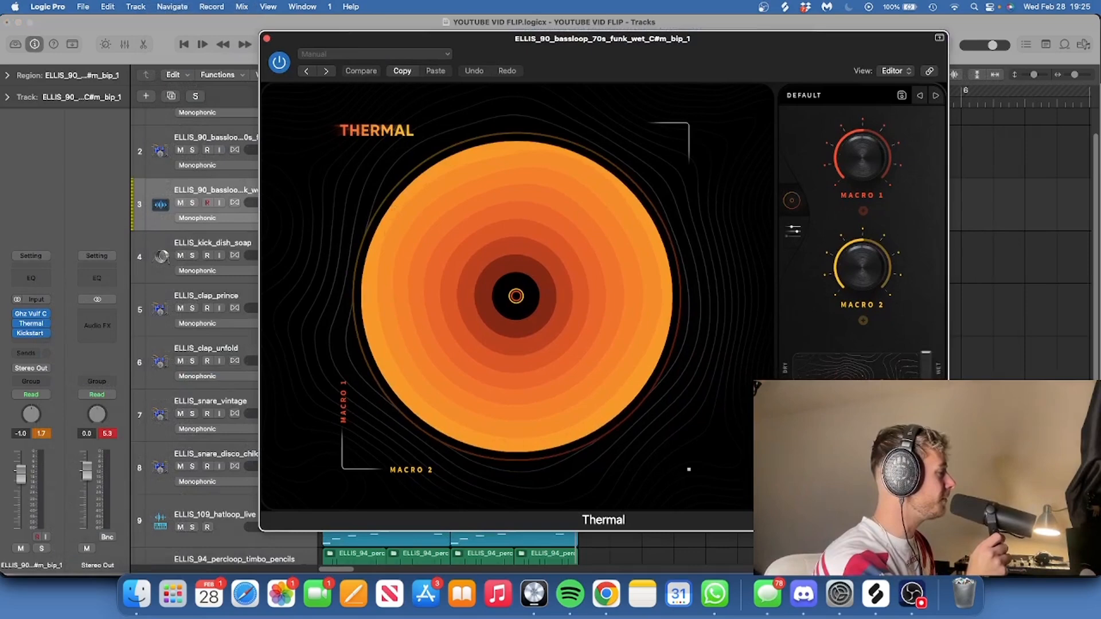
pyautogui.click(845, 96)
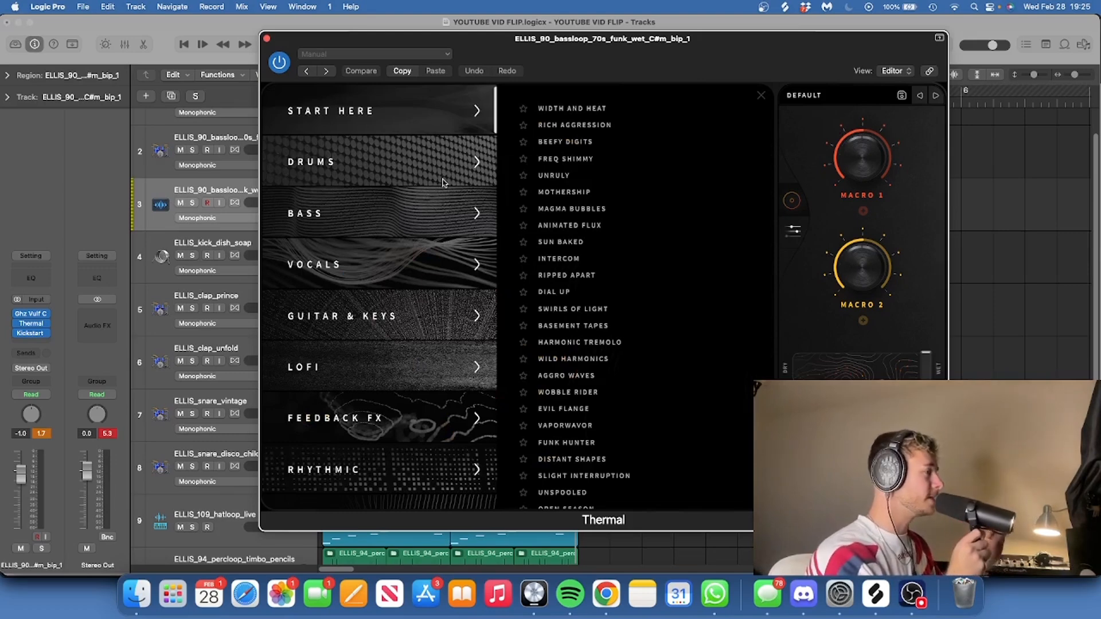
pyautogui.click(388, 212)
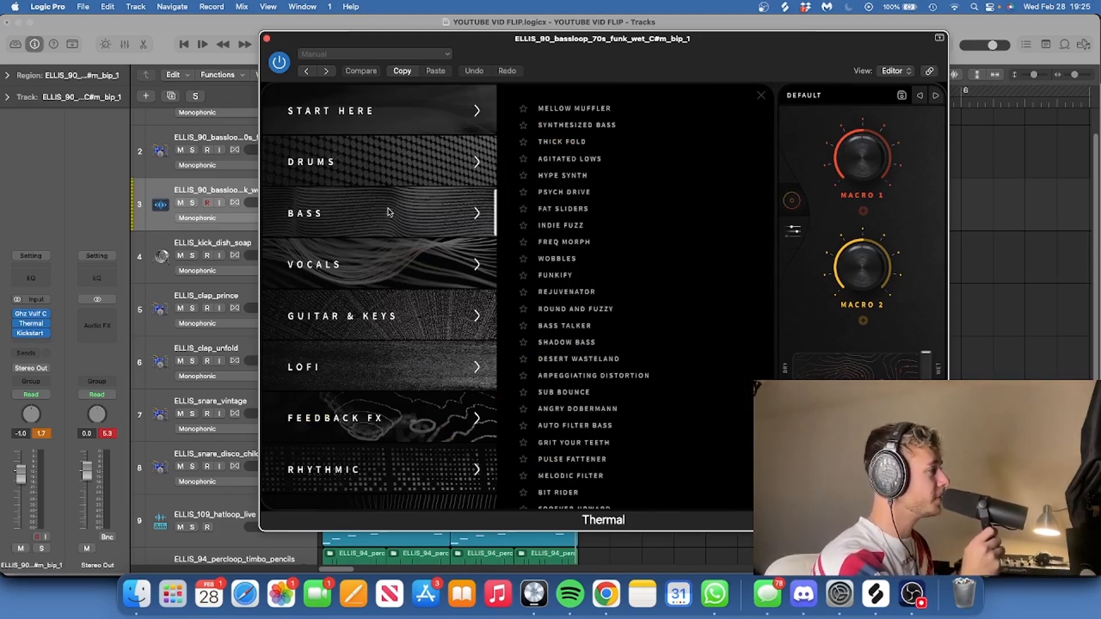
pyautogui.click(584, 109)
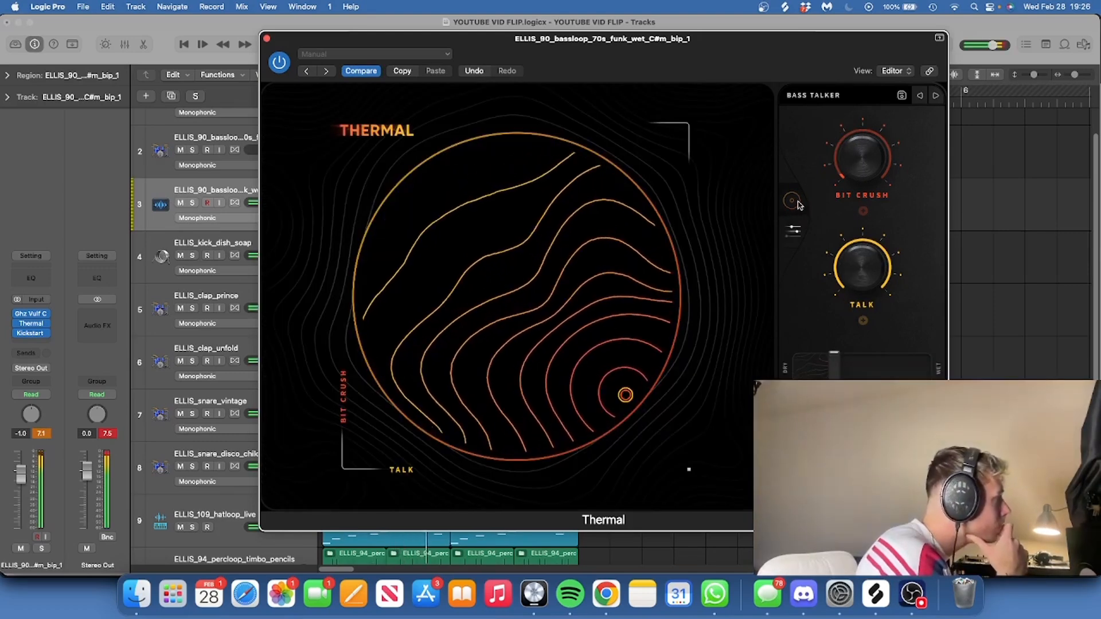
pyautogui.moveTo(828, 373)
pyautogui.mouseDown()
pyautogui.moveTo(794, 374)
pyautogui.moveTo(820, 374)
pyautogui.mouseUp()
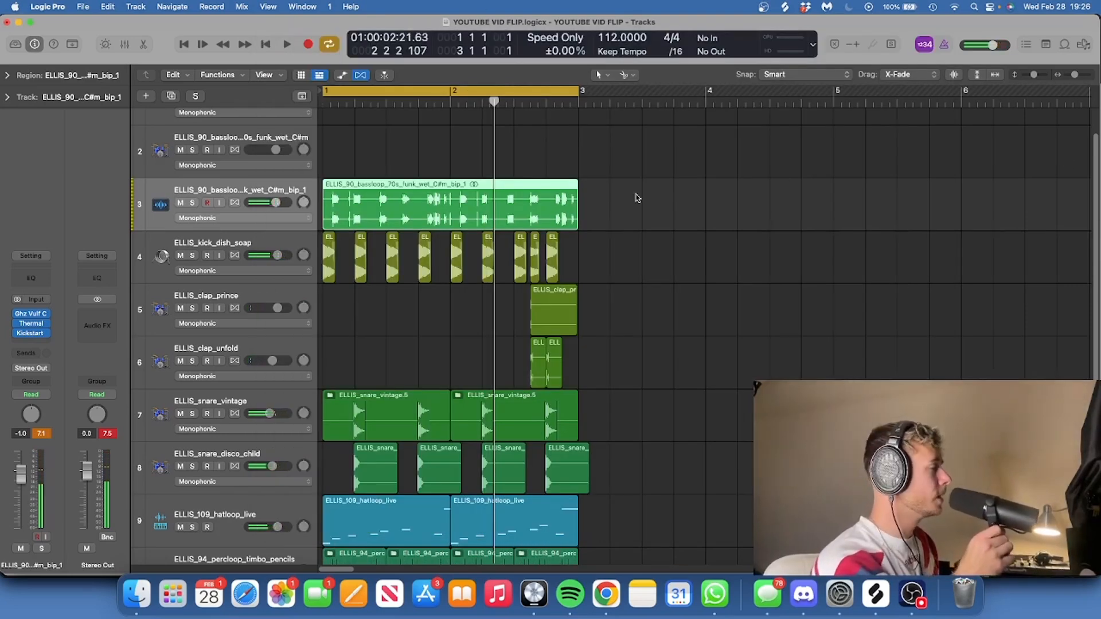
# Adjust the Bitcrusher with 4x downsampling on the bass loop track and compare the sound with The Glue bypassed and enabled
pyautogui.scroll(2, 671, 270)
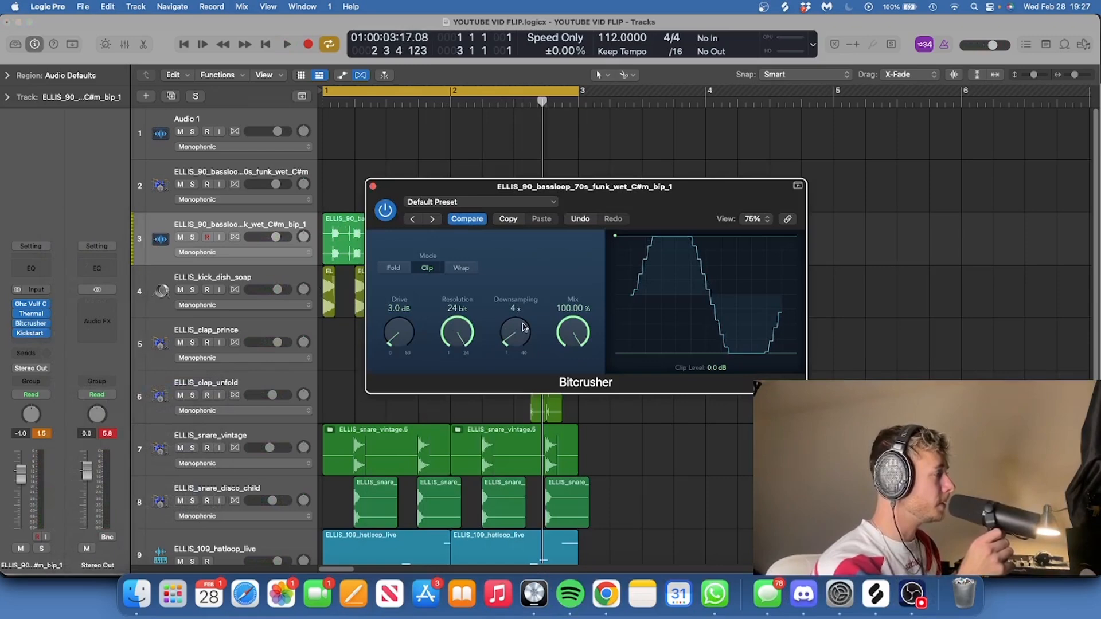
pyautogui.press('space')
pyautogui.moveTo(523, 327); pyautogui.dragTo(576, 345)
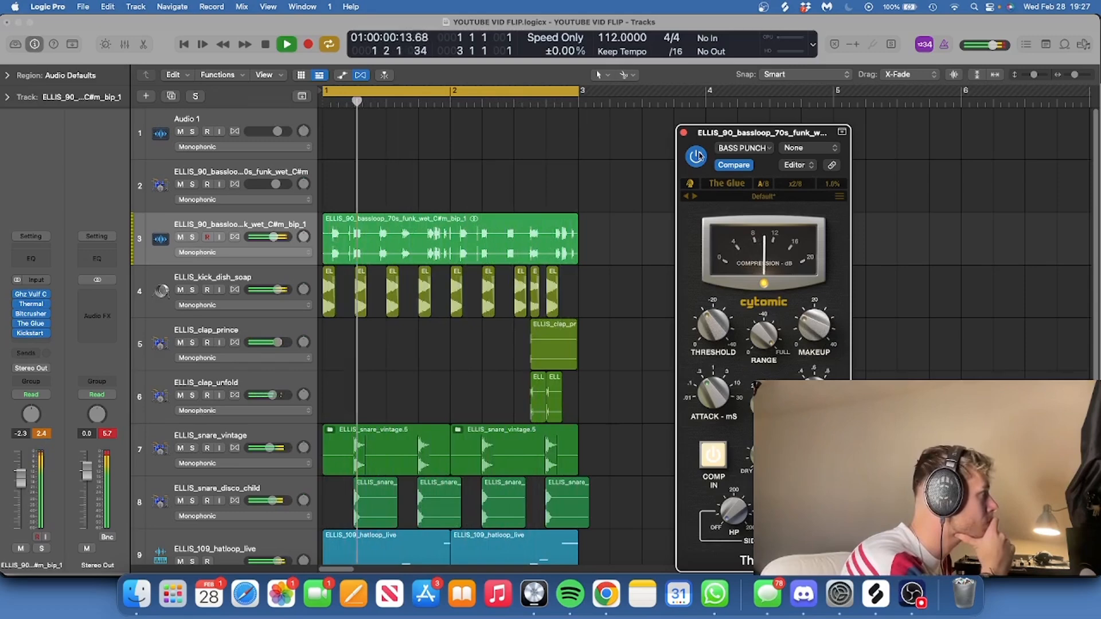
pyautogui.click(699, 156)
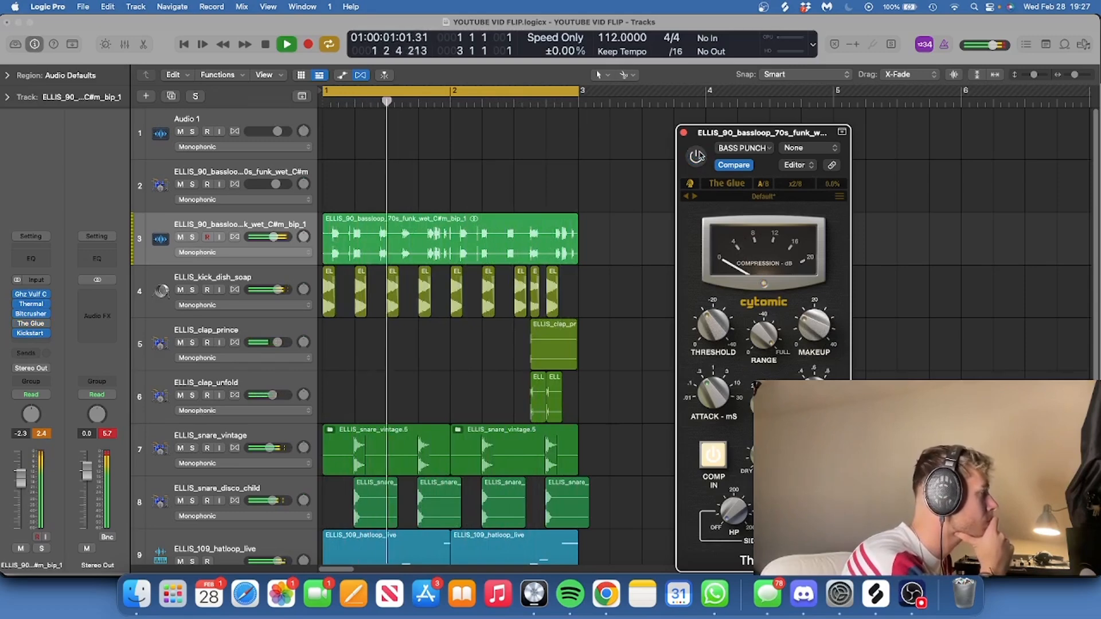
pyautogui.click(699, 156)
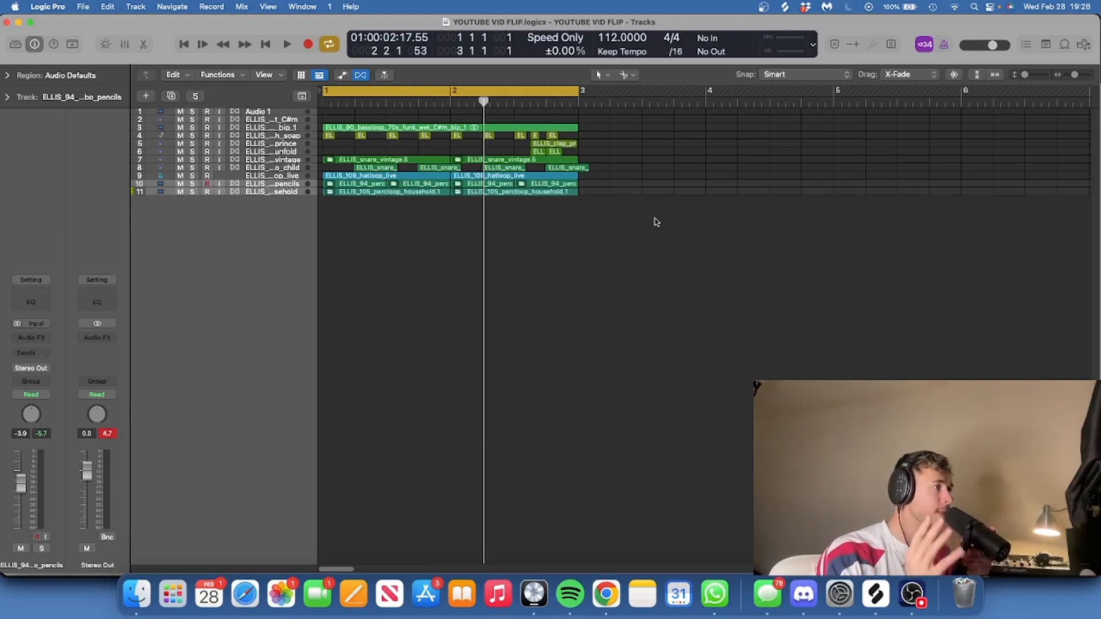
# Browse to the Synth One Shots folder of the Ellis - Electrofunk Essentials pack
pyautogui.click(1083, 44)
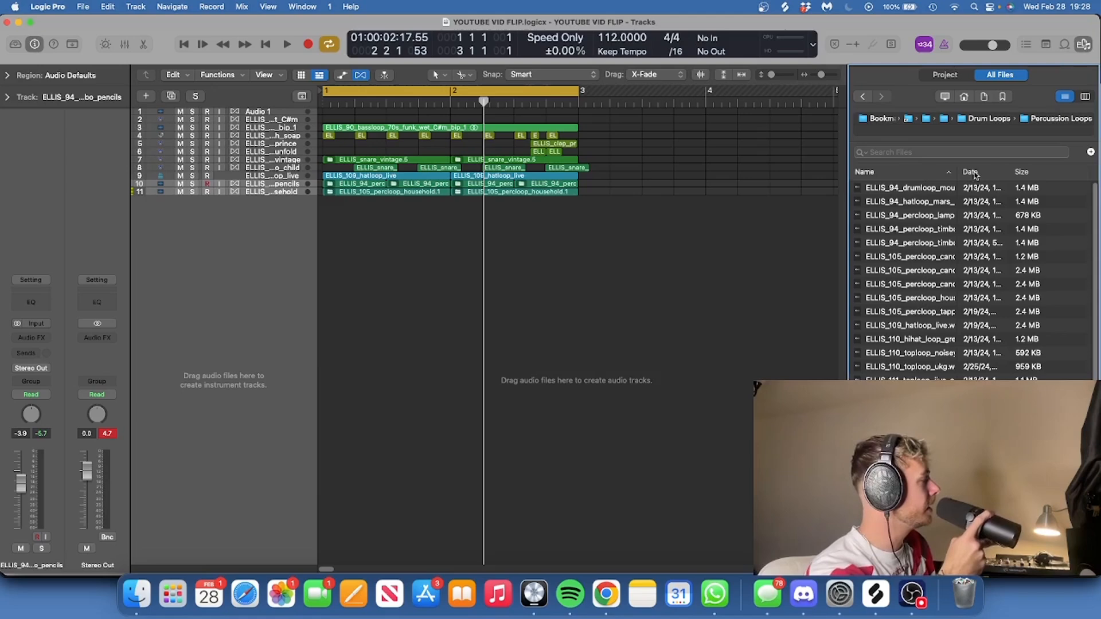
pyautogui.click(996, 119)
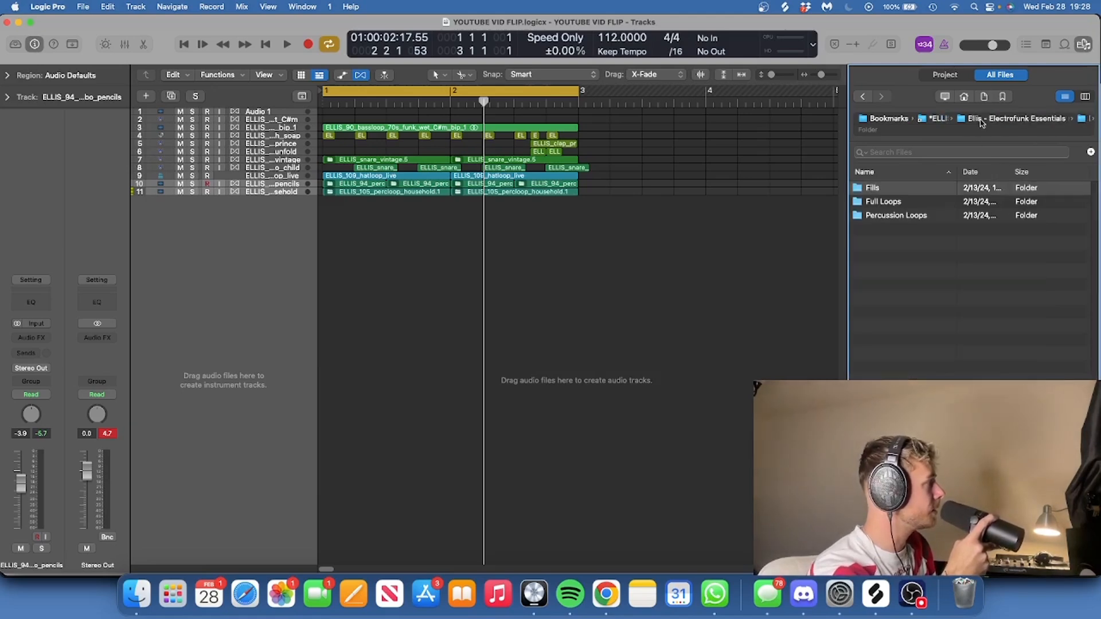
pyautogui.click(985, 120)
pyautogui.doubleClick(894, 284)
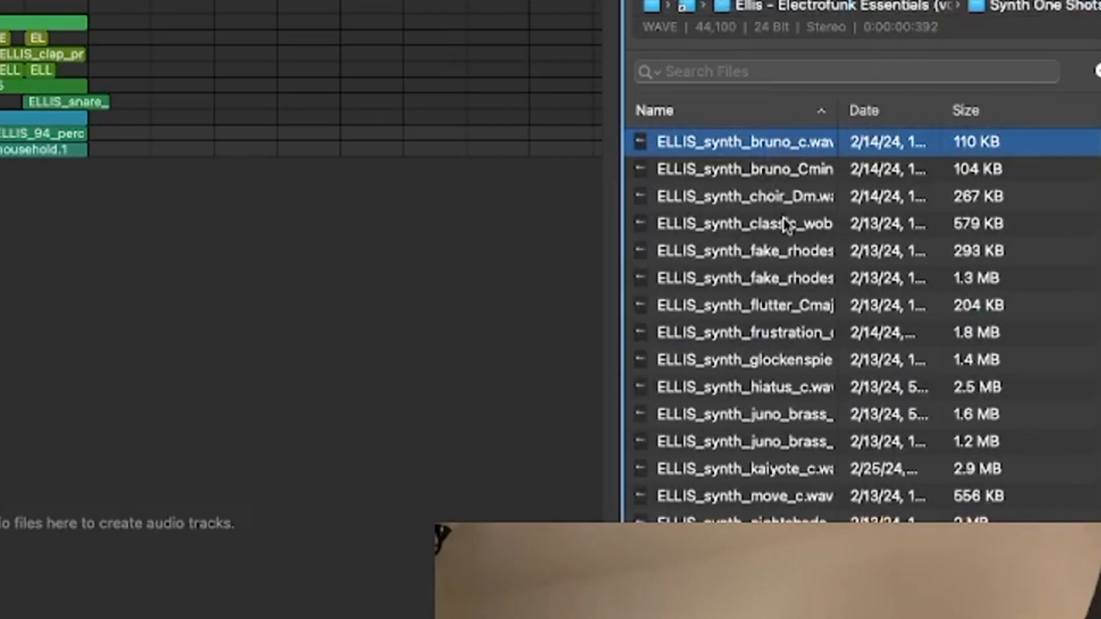
# Preview the synth one shots and load ELLIS_synth_juno_brass_c onto a new instrument track
pyautogui.click(930, 228)
pyautogui.click(792, 272)
pyautogui.click(797, 307)
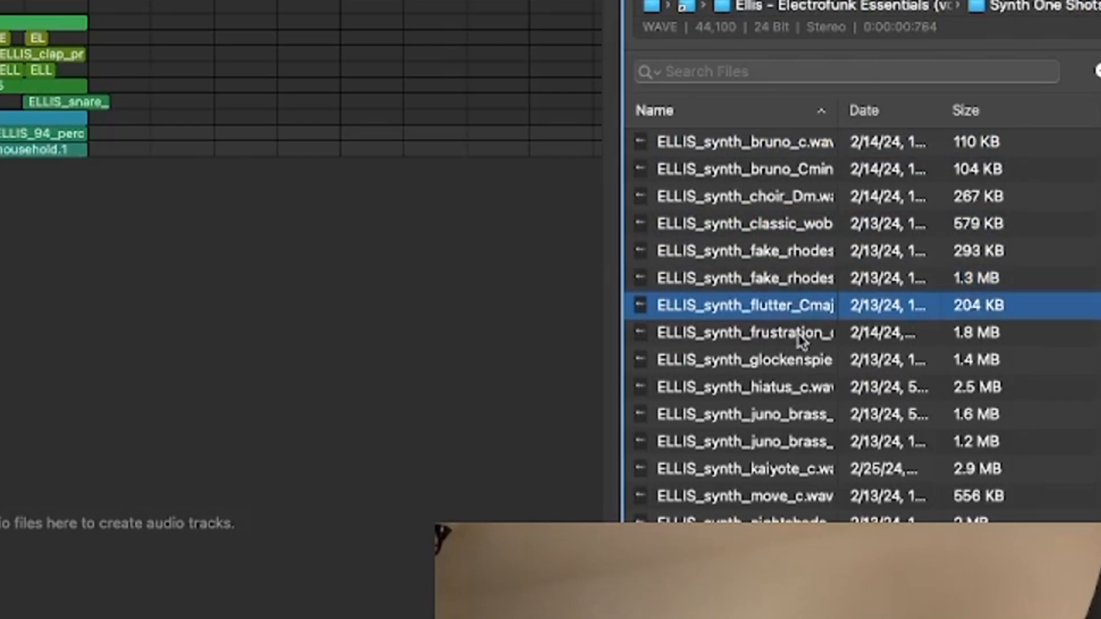
pyautogui.click(803, 339)
pyautogui.click(793, 361)
pyautogui.click(805, 414)
pyautogui.click(809, 445)
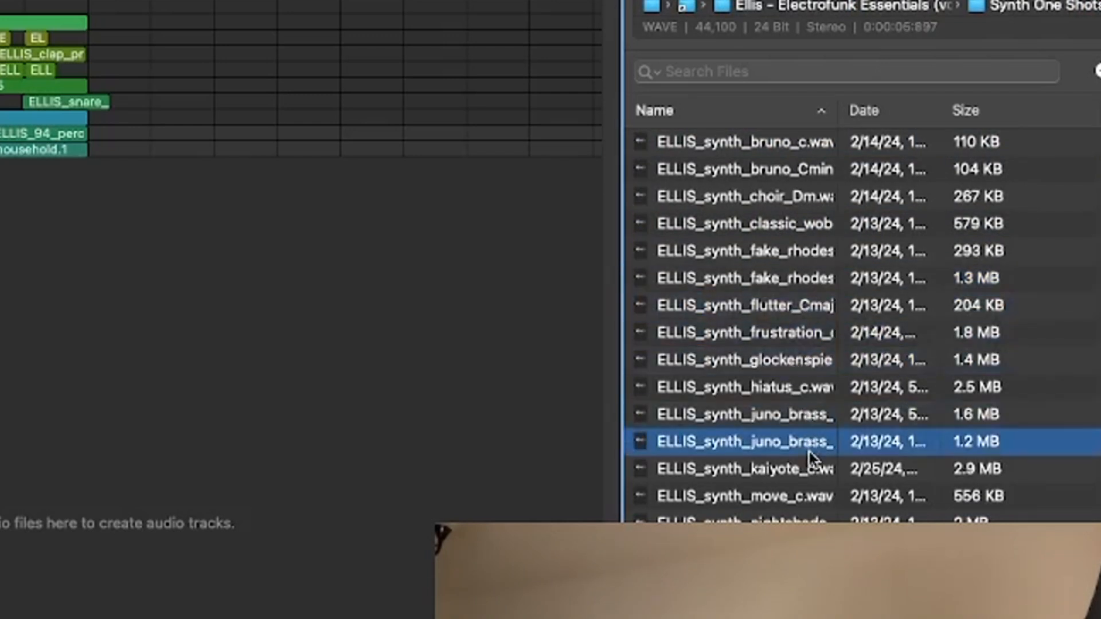
pyautogui.click(801, 415)
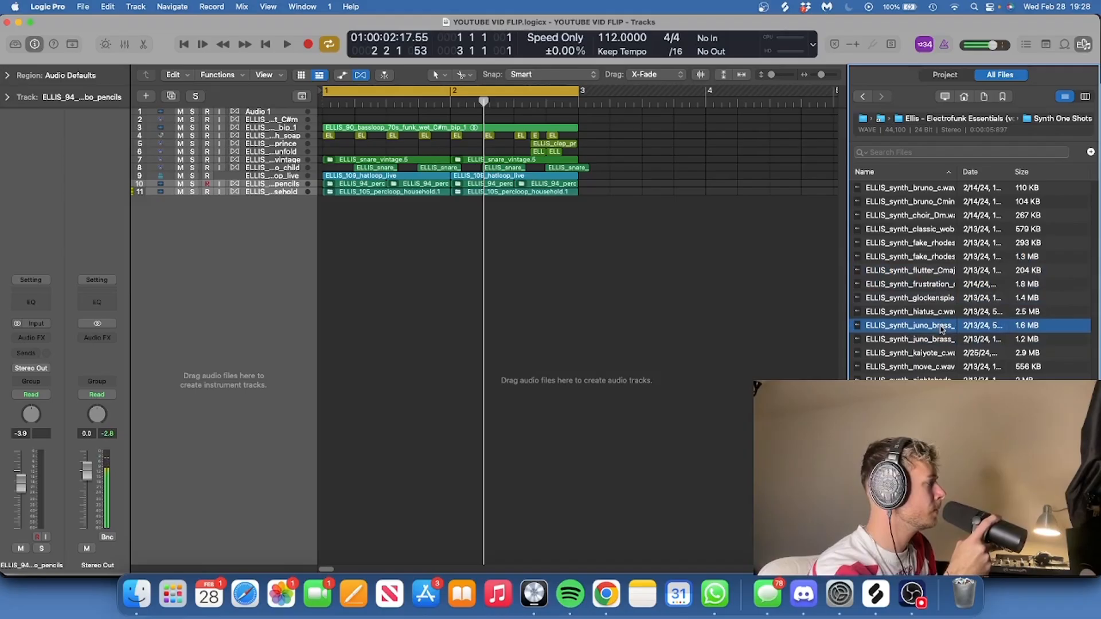
pyautogui.moveTo(945, 329); pyautogui.dragTo(232, 237)
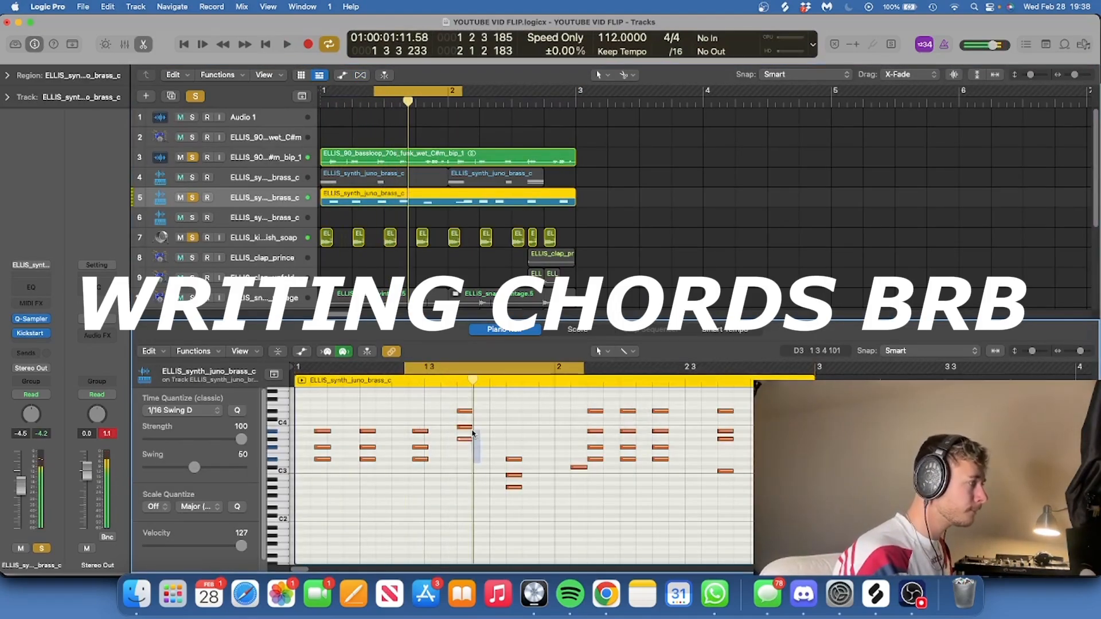
# Nudge the low three-note chord at the end of bar 1 slightly later and delete the single note just after it
pyautogui.moveTo(471, 434); pyautogui.dragTo(454, 405)
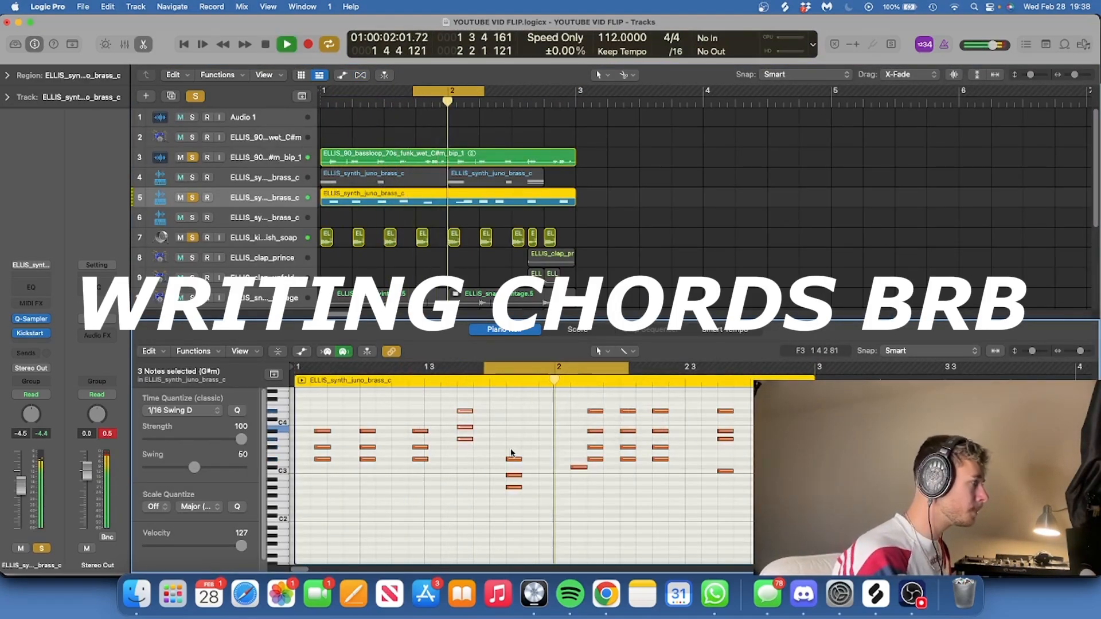
pyautogui.moveTo(529, 496); pyautogui.dragTo(504, 453)
pyautogui.moveTo(514, 475); pyautogui.dragTo(517, 476)
pyautogui.click(578, 467)
pyautogui.press('Delete')
# Shift the first chord of bar 2 slightly earlier and the third chord of bar 2 slightly later
pyautogui.moveTo(607, 465); pyautogui.dragTo(586, 405)
pyautogui.moveTo(595, 447); pyautogui.dragTo(583, 448)
pyautogui.moveTo(678, 483); pyautogui.dragTo(649, 405)
pyautogui.moveTo(660, 447); pyautogui.dragTo(680, 448)
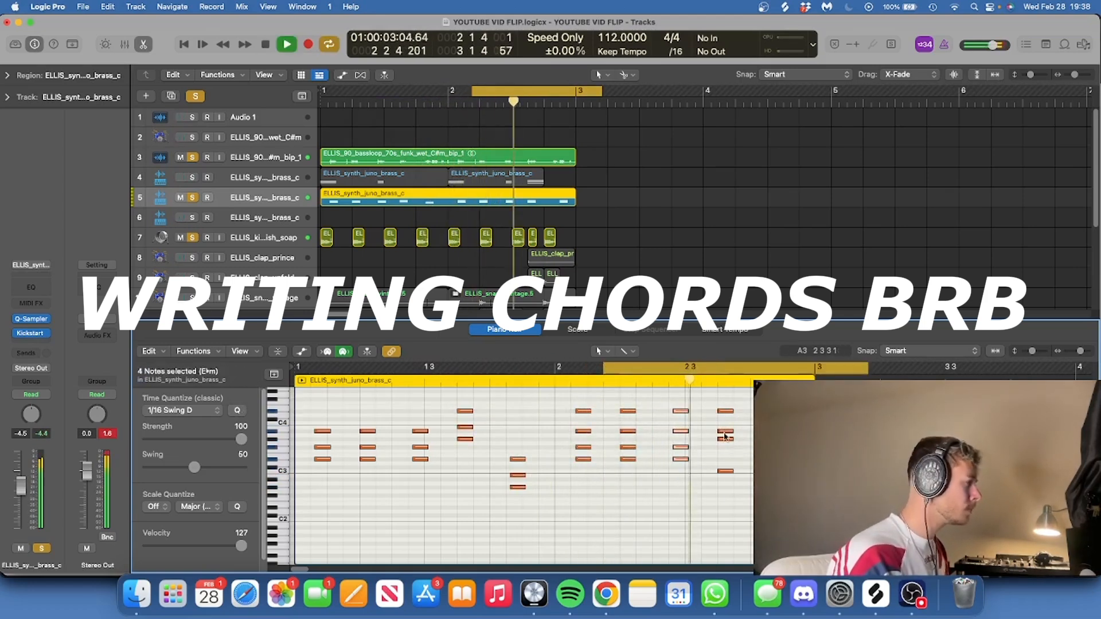
# Lengthen the last chord of the ELLIS_synth_juno_brass_c region and add a higher note on top of it
pyautogui.moveTo(745, 479); pyautogui.dragTo(712, 404)
pyautogui.moveTo(732, 439); pyautogui.dragTo(749, 439)
pyautogui.keyDown('super'); pyautogui.click(730, 399); pyautogui.keyUp('super')
pyautogui.moveTo(945, 367); pyautogui.dragTo(664, 367)
pyautogui.scroll(1, 730, 414)
pyautogui.moveTo(730, 414); pyautogui.dragTo(730, 405)
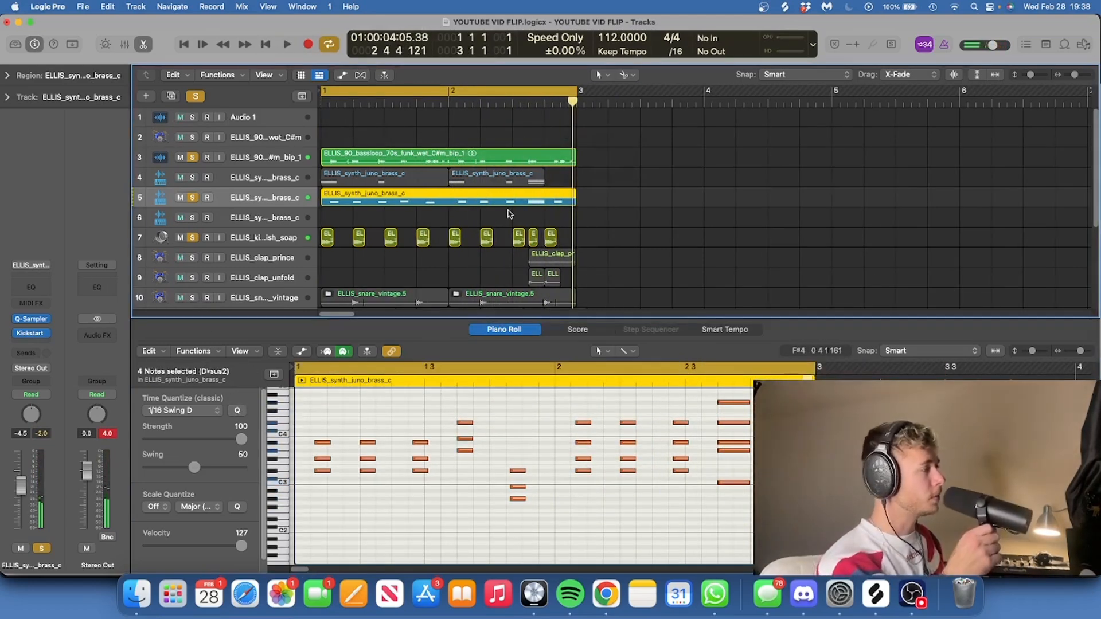
# Listen to the chords, adjust a note in the third chord of bar 2 and loop playback around the last chord
pyautogui.press('space')
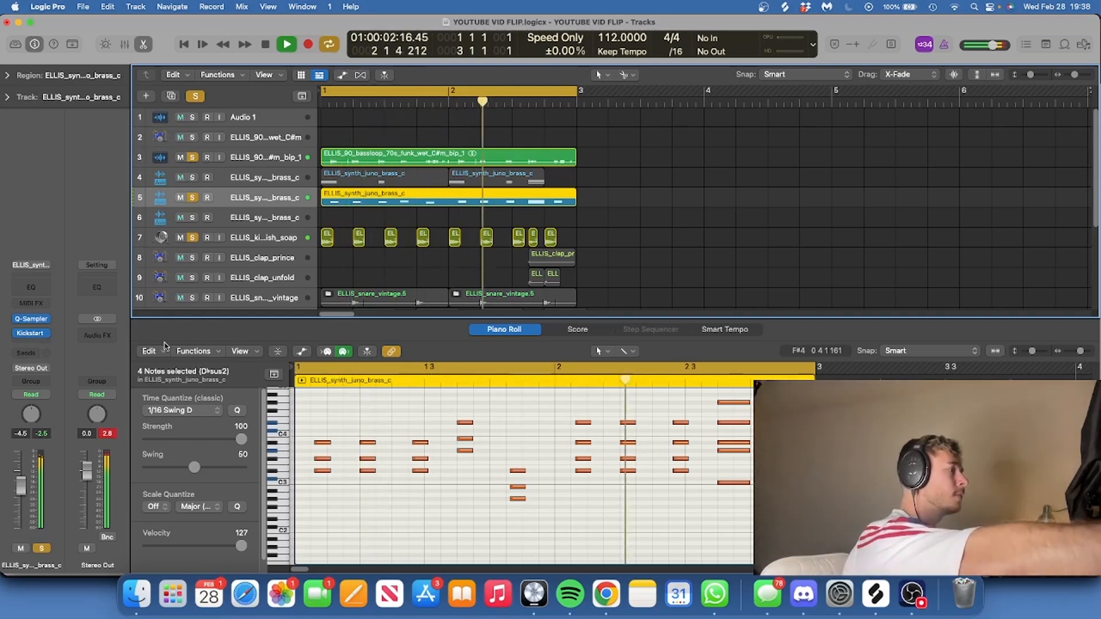
pyautogui.scroll(10, 530, 411)
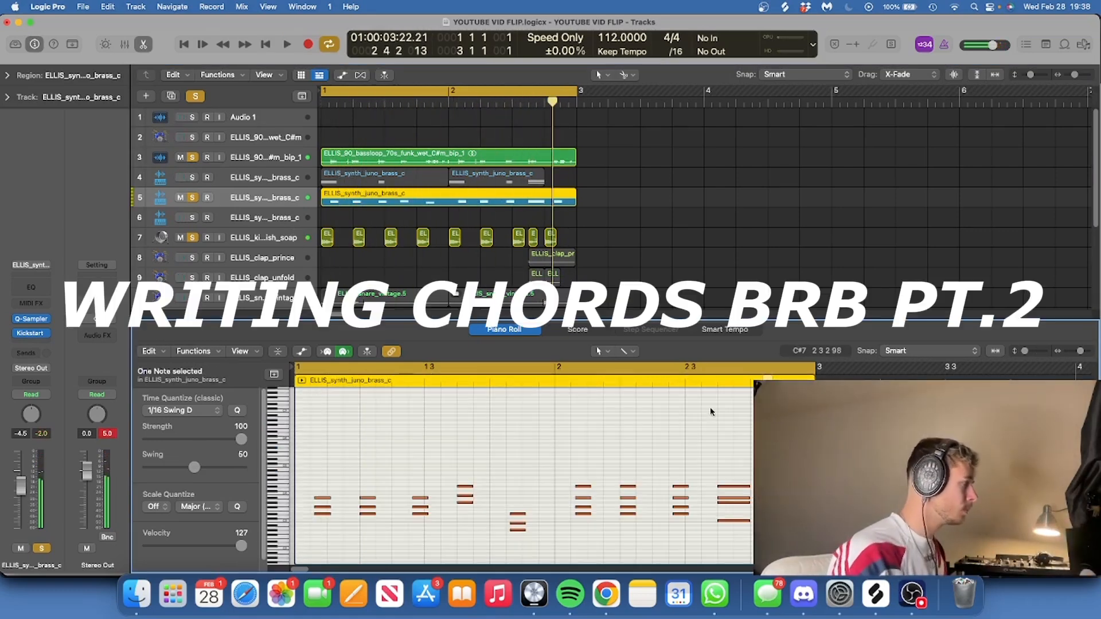
pyautogui.moveTo(680, 498); pyautogui.dragTo(680, 486)
pyautogui.moveTo(701, 368); pyautogui.dragTo(836, 368)
pyautogui.press('space')
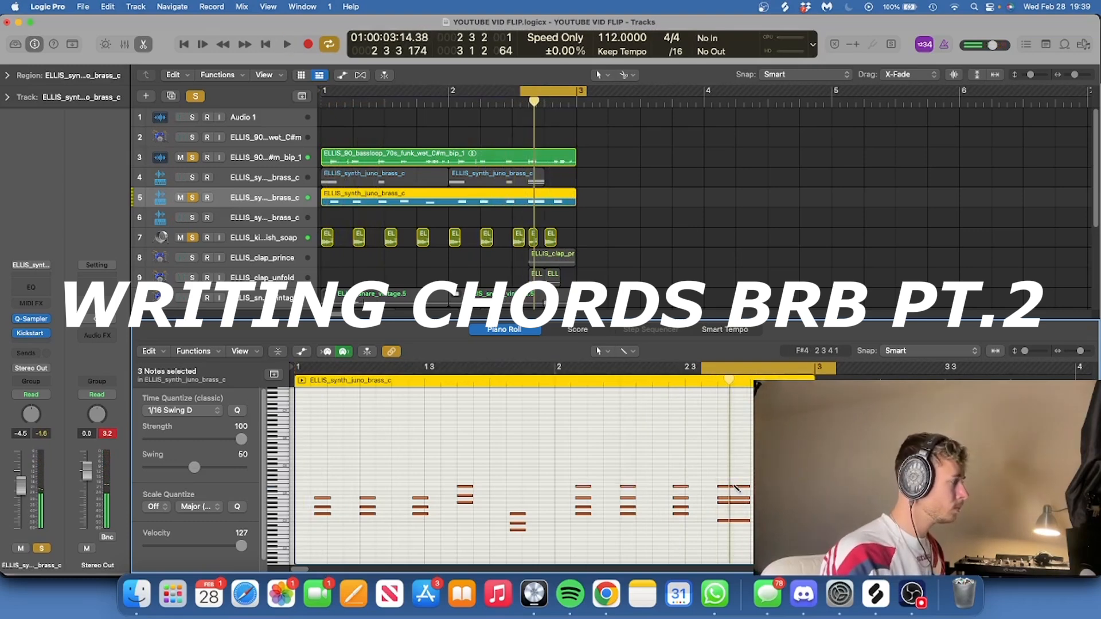
# Add a higher note on top of each of the first three chords in bar 1 of the juno brass region
pyautogui.click(733, 486)
pyautogui.moveTo(440, 491); pyautogui.dragTo(309, 501)
pyautogui.moveTo(322, 497); pyautogui.dragTo(322, 486)
# Add a higher note above the low chord at the end of bar 1 and set the playback loop to bars 1 to 3
pyautogui.moveTo(324, 90); pyautogui.dragTo(811, 91)
pyautogui.press('space')
pyautogui.click(192, 197)
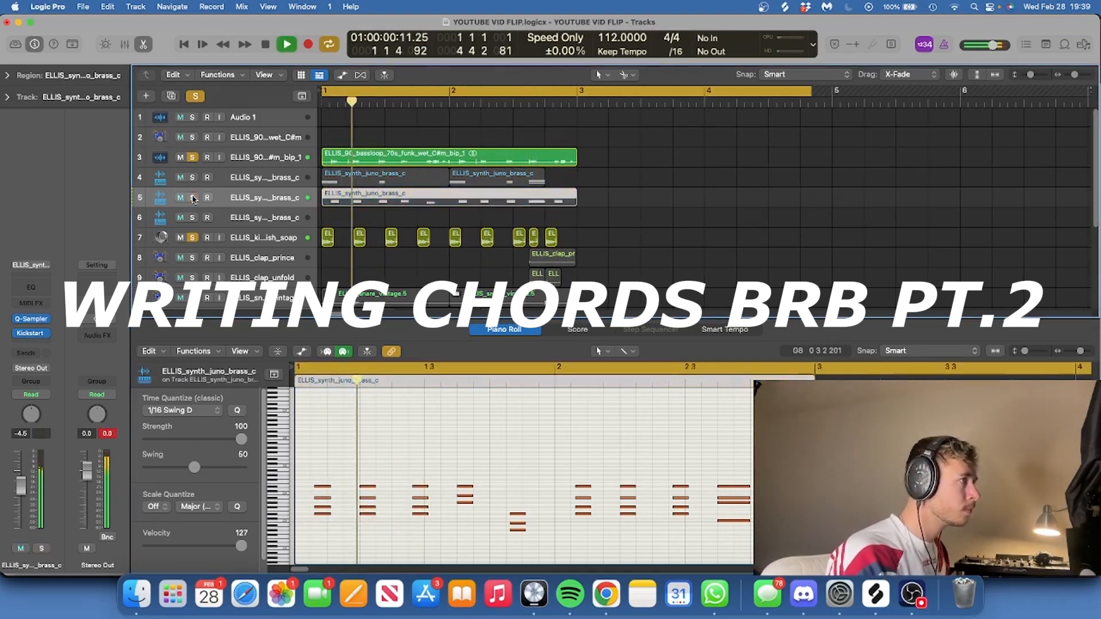
pyautogui.click(192, 197)
pyautogui.moveTo(517, 514); pyautogui.dragTo(518, 486)
pyautogui.moveTo(811, 90); pyautogui.dragTo(578, 91)
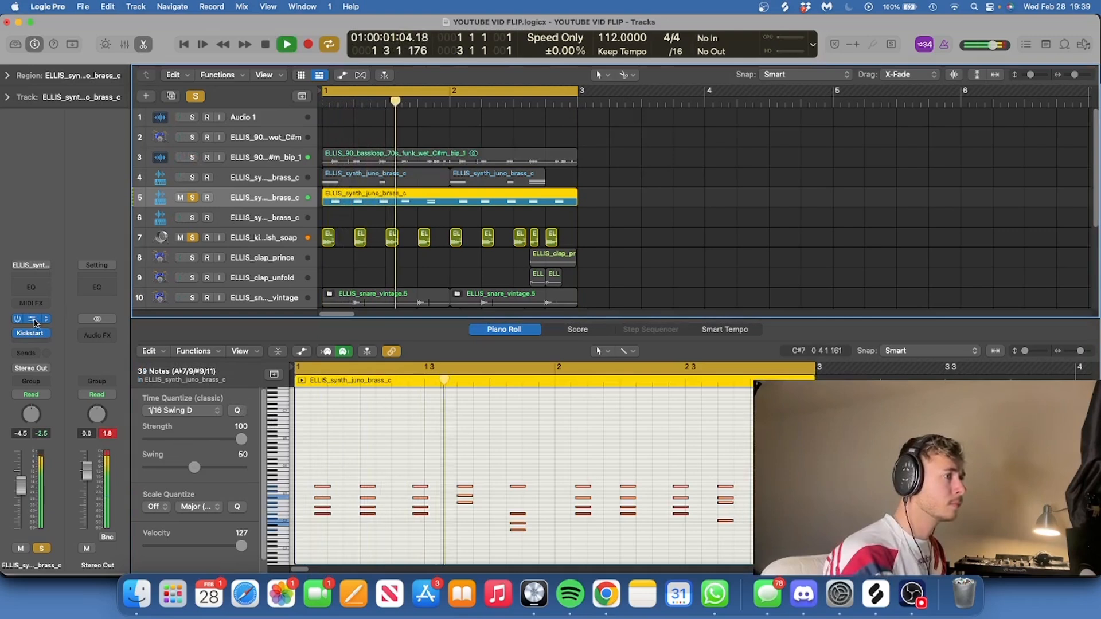
# Lower the juno brass track's Quick Sampler filter cutoff and set the Blue Cat's Chorus gain to +0.0 dB
pyautogui.click(33, 321)
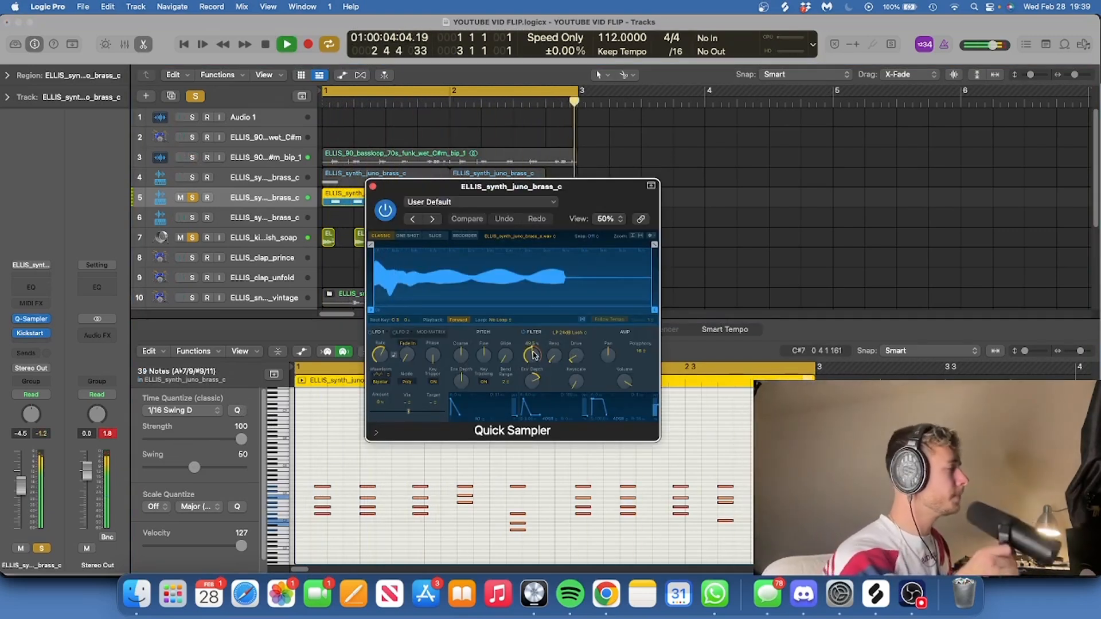
pyautogui.moveTo(533, 355); pyautogui.dragTo(528, 396)
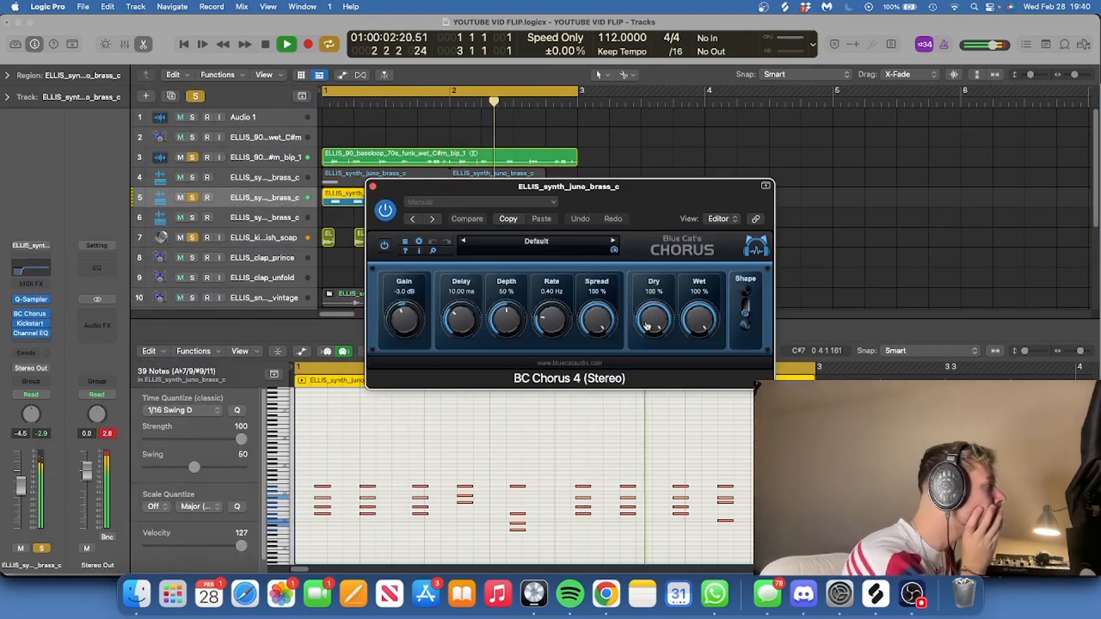
pyautogui.moveTo(404, 321); pyautogui.dragTo(406, 315)
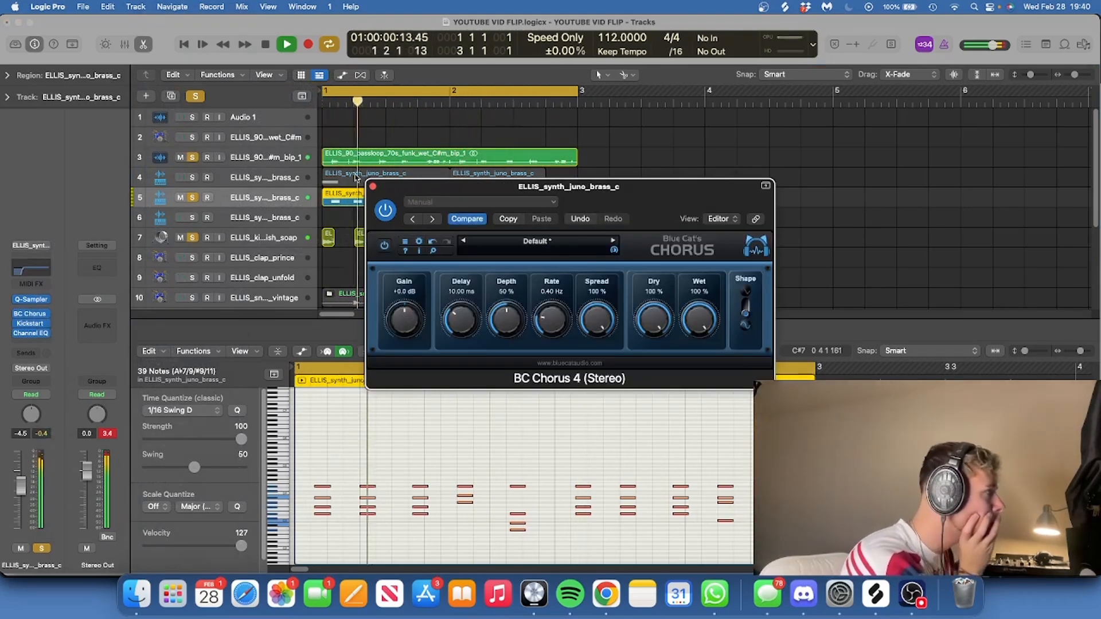
pyautogui.click(372, 186)
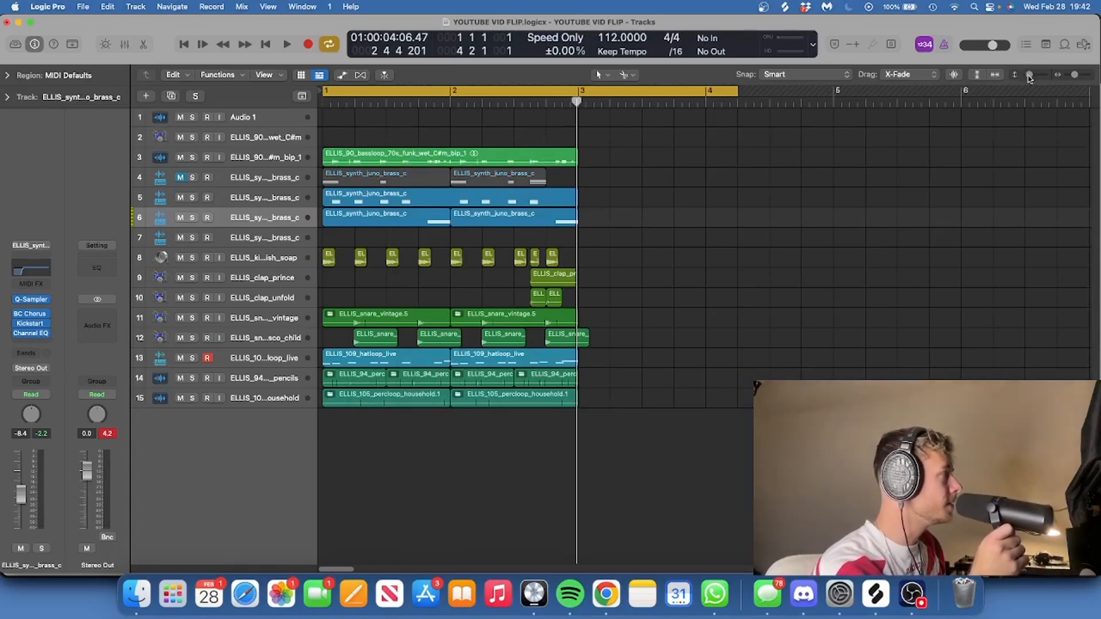
# Examine the layered juno brass chord regions and the second layer's Quick Sampler settings, and play the groove
pyautogui.moveTo(1029, 75); pyautogui.dragTo(1038, 75)
pyautogui.click(223, 232)
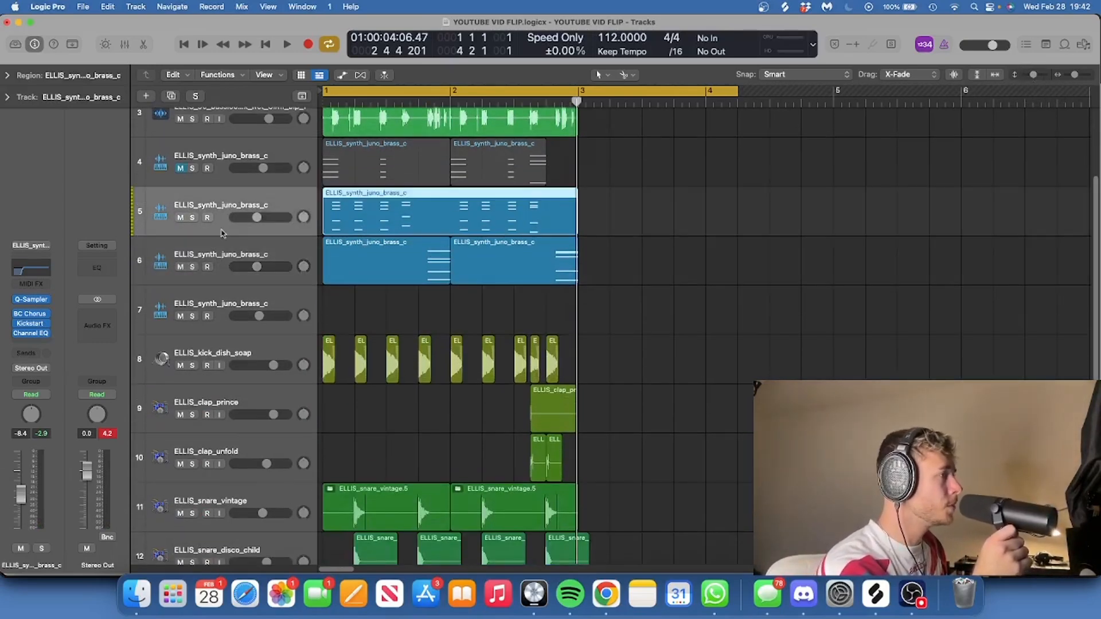
pyautogui.click(228, 259)
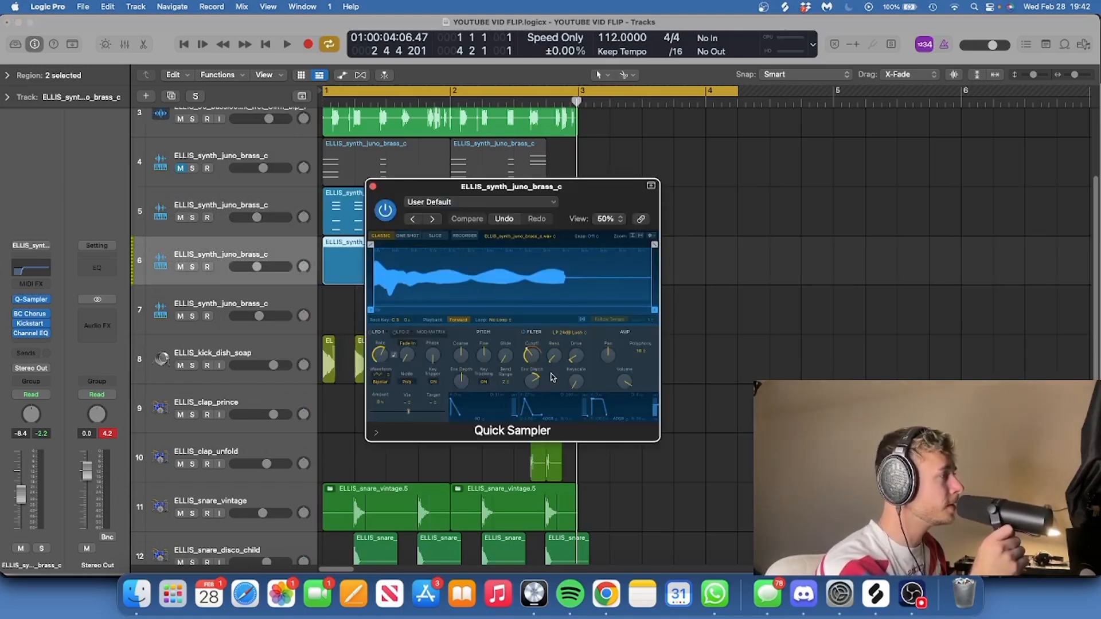
pyautogui.click(373, 186)
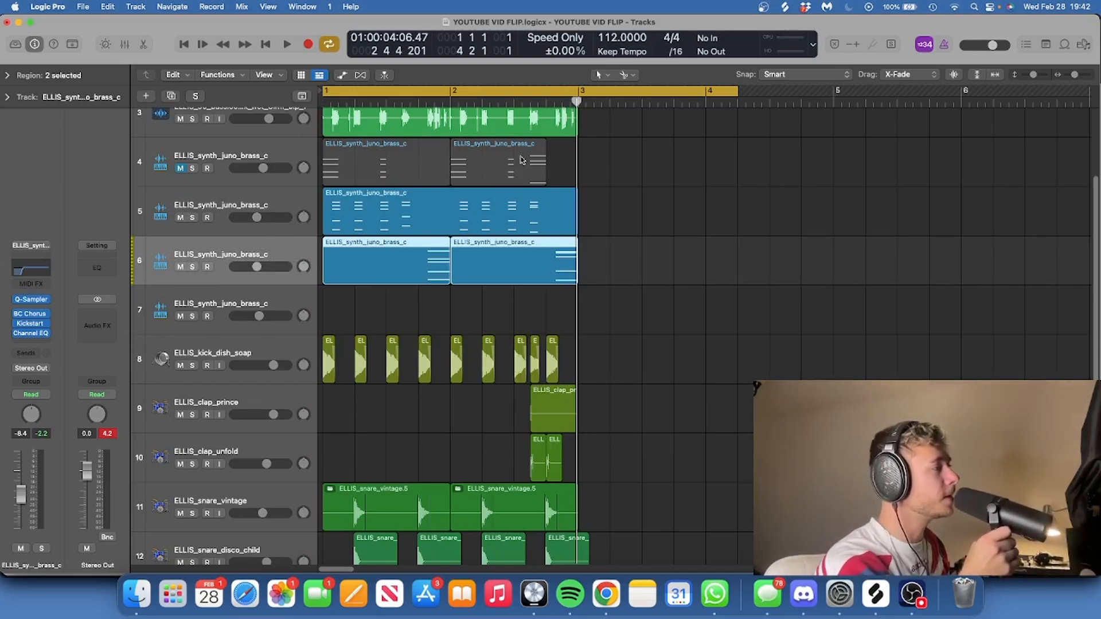
pyautogui.scroll(3, 522, 160)
pyautogui.click(538, 413)
pyautogui.click(416, 391)
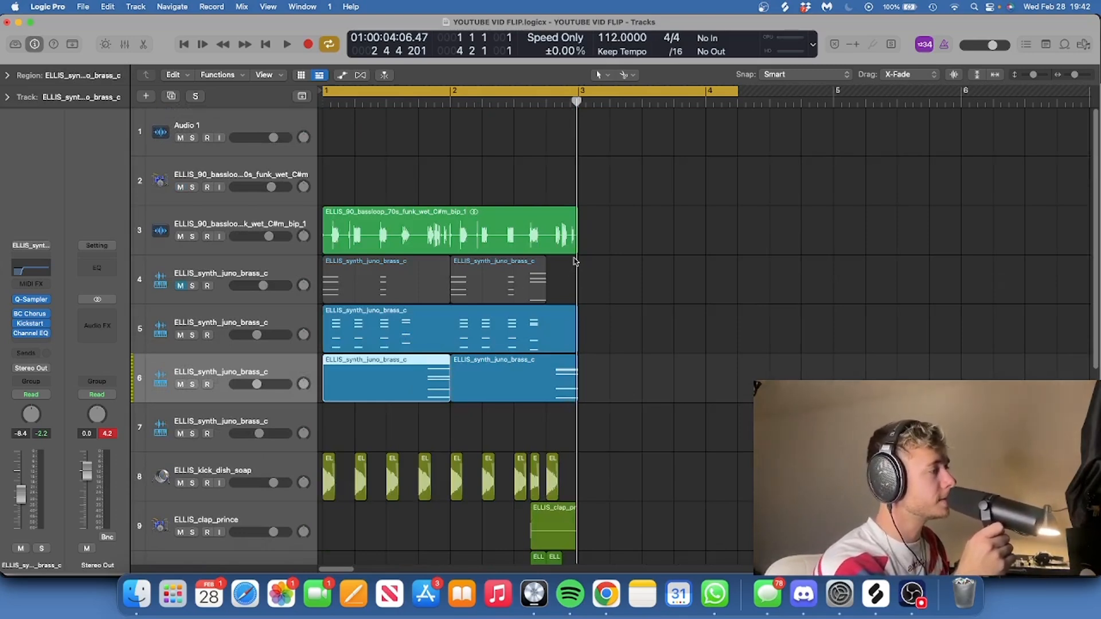
pyautogui.press('space')
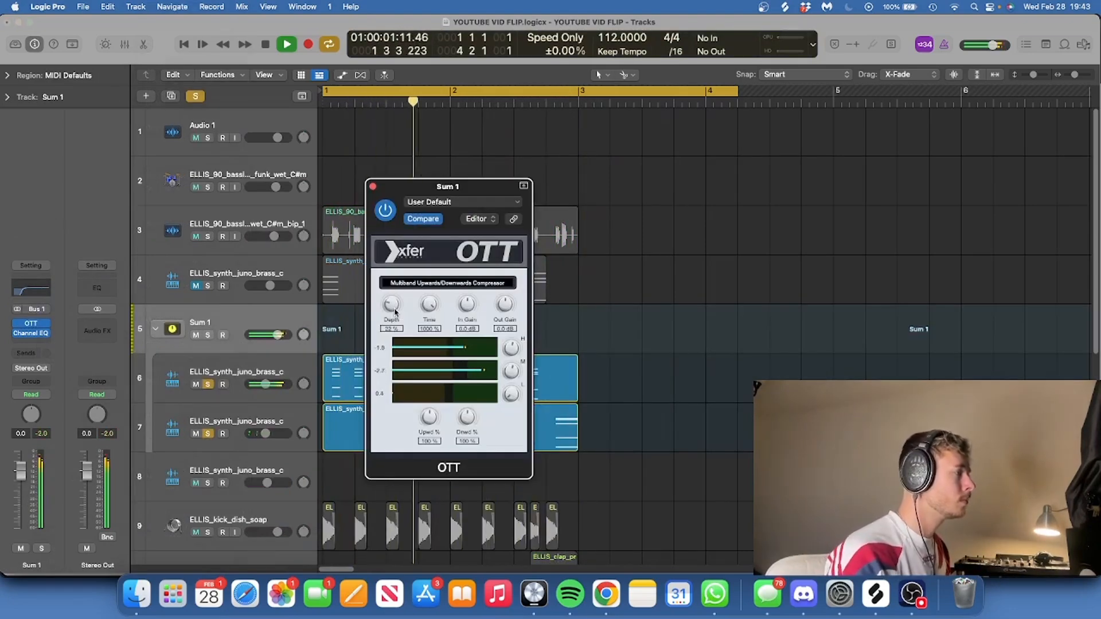
# Loop bars 1 to 3 and set the H-Delay time on the Sum 1 stack to 35 ms
pyautogui.click(372, 187)
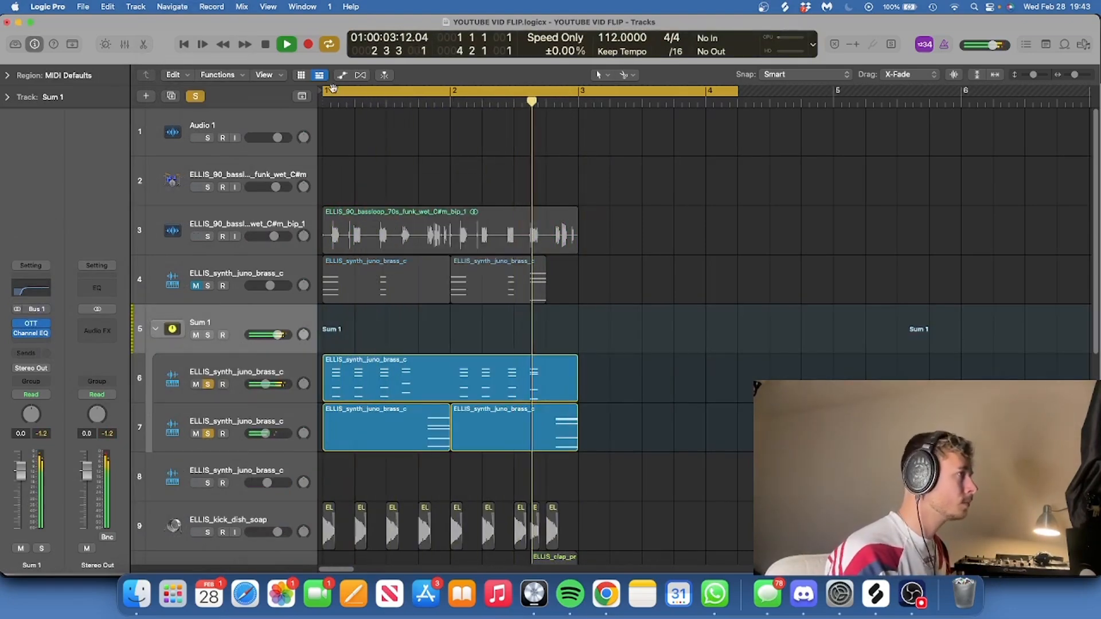
pyautogui.moveTo(324, 90); pyautogui.dragTo(493, 90)
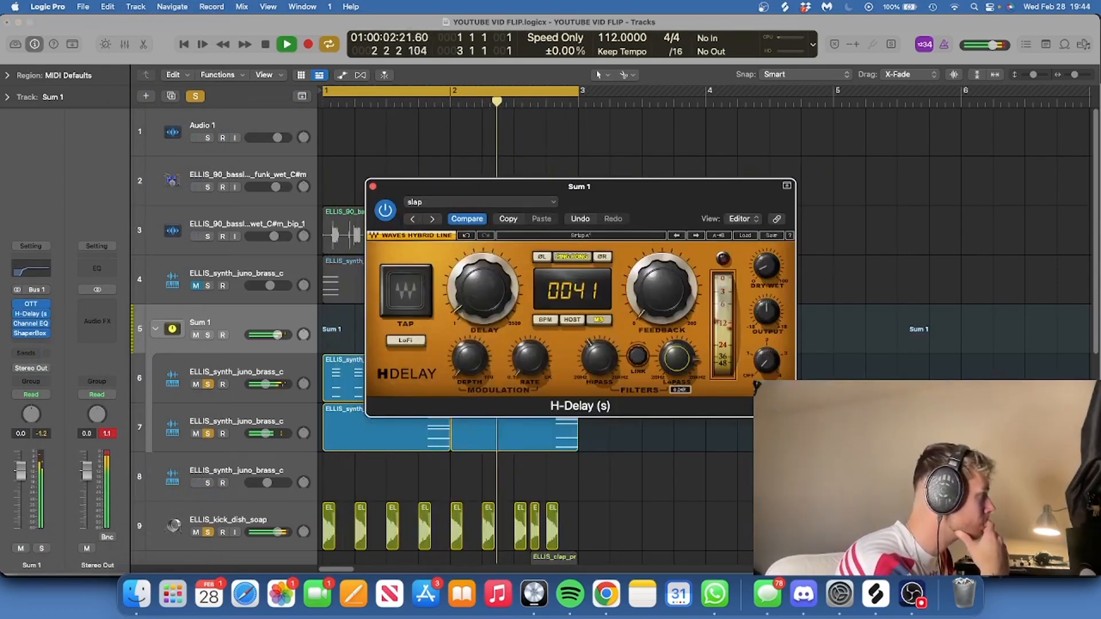
pyautogui.moveTo(483, 289); pyautogui.dragTo(483, 295)
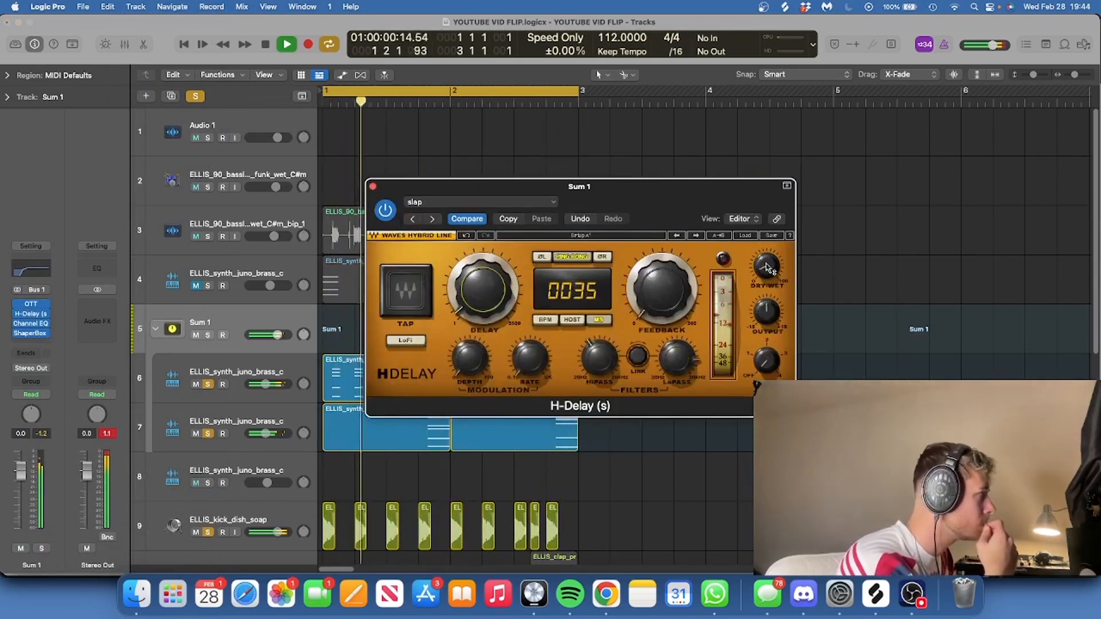
pyautogui.click(373, 187)
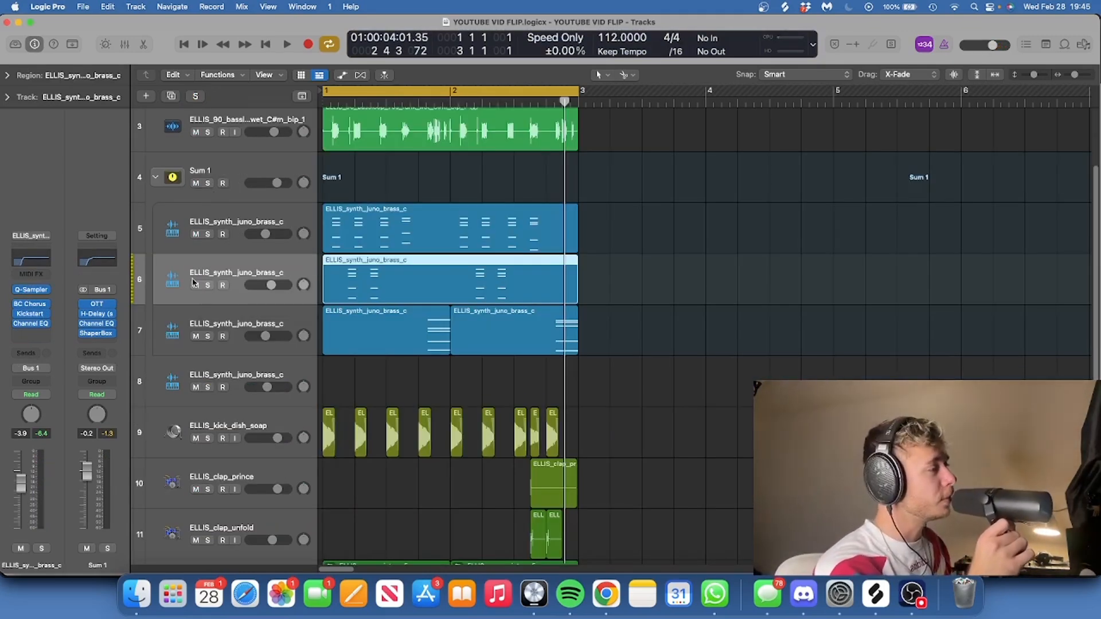
# Solo the middle juno brass layer of Sum 1, check its Quick Sampler settings and listen while soloing the other two layers
pyautogui.press('s')
pyautogui.click(32, 290)
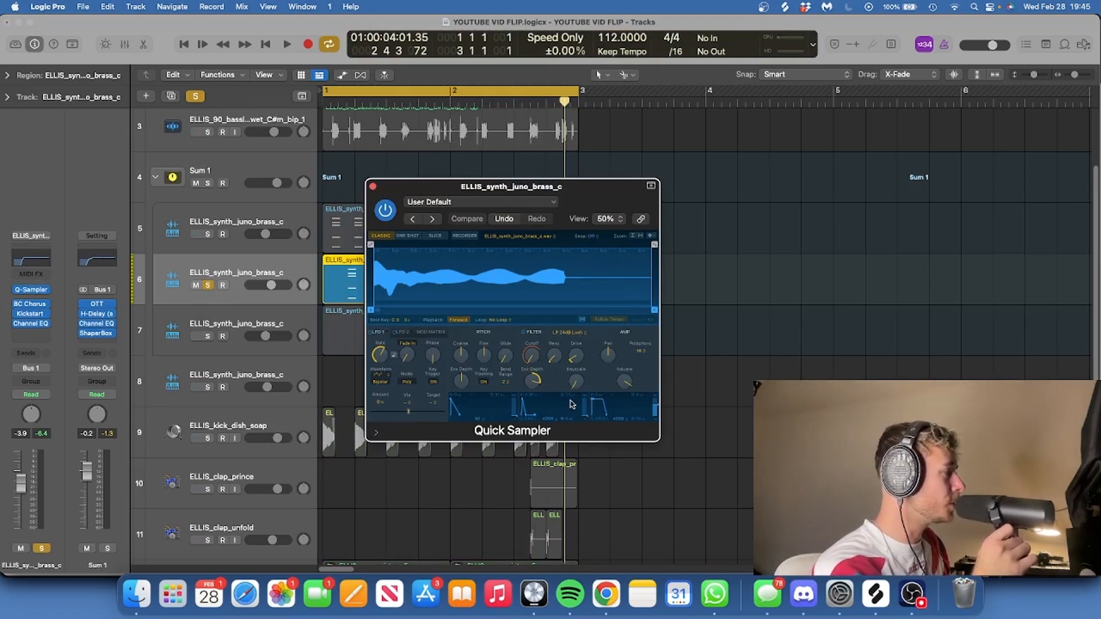
pyautogui.click(372, 186)
pyautogui.press('space')
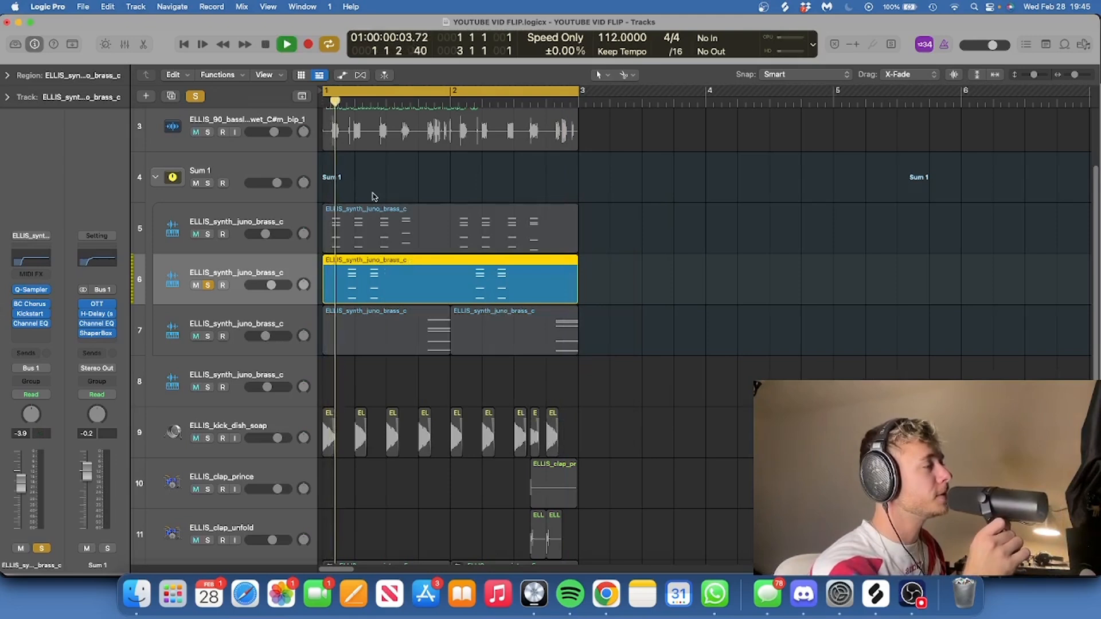
pyautogui.click(207, 234)
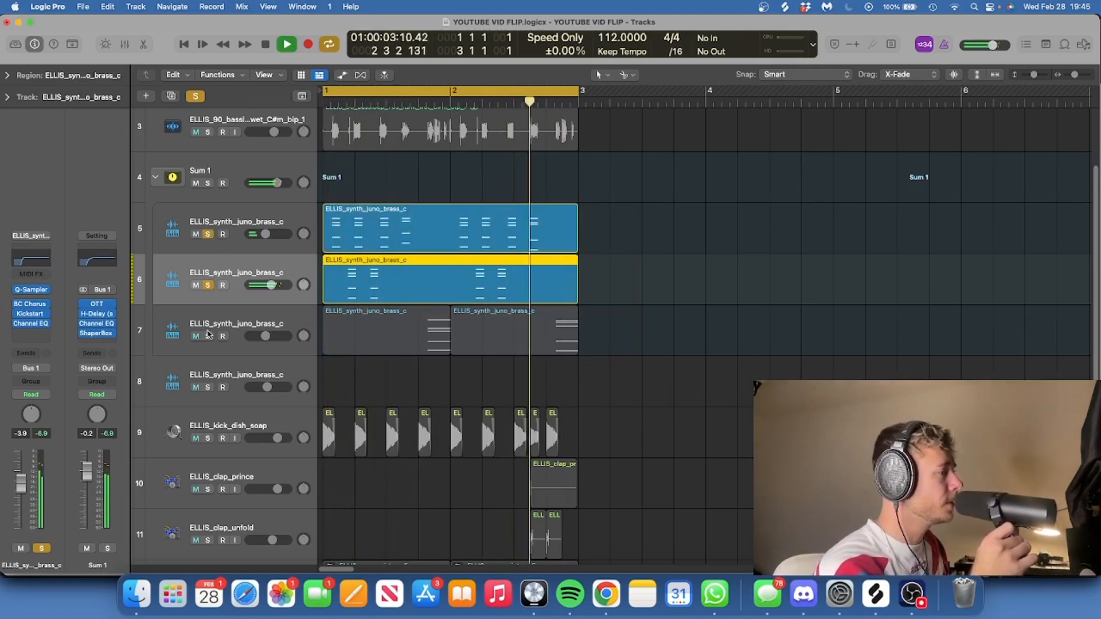
pyautogui.click(207, 336)
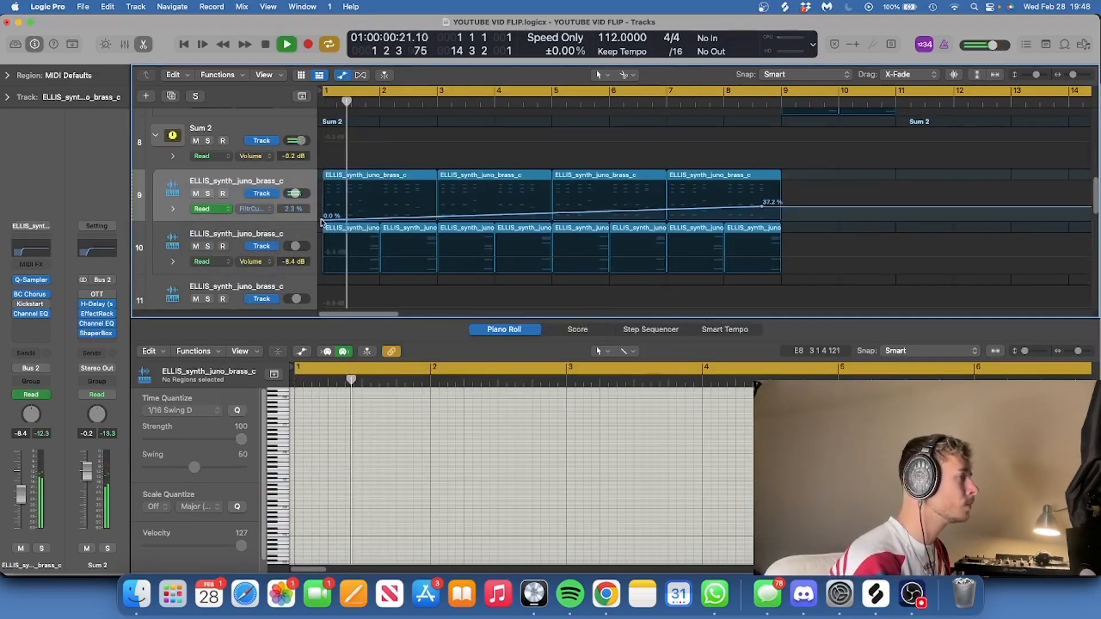
# Raise the start of the upper Sum 2 brass track's filter cutoff automation and start Sum 2's Intensity ramp at bar 5 with 0.00
pyautogui.moveTo(323, 218); pyautogui.dragTo(322, 216)
pyautogui.click(251, 233)
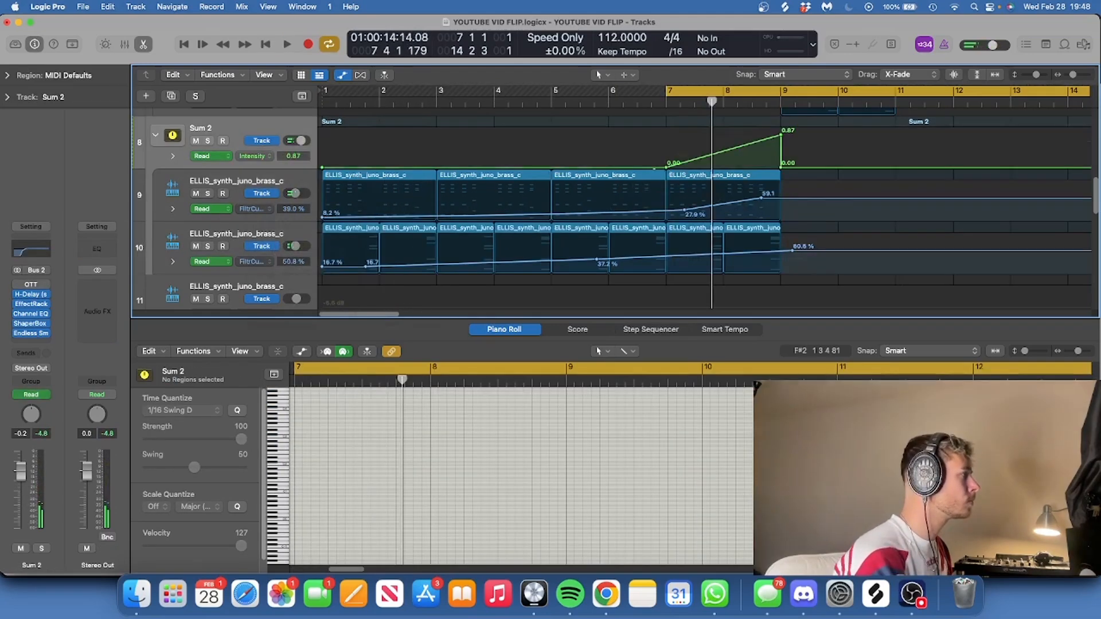
pyautogui.click(552, 167)
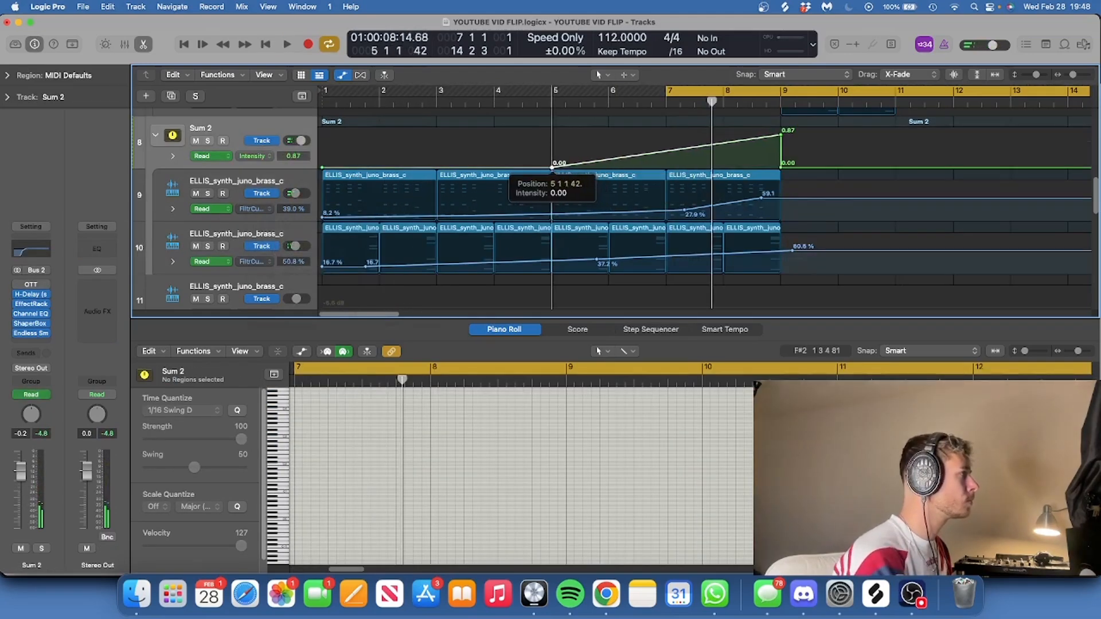
# Bend Sum 2's Intensity automation ramp between bars 5 and 9 downward with the Automation Curve tool
pyautogui.click(626, 75)
pyautogui.click(659, 238)
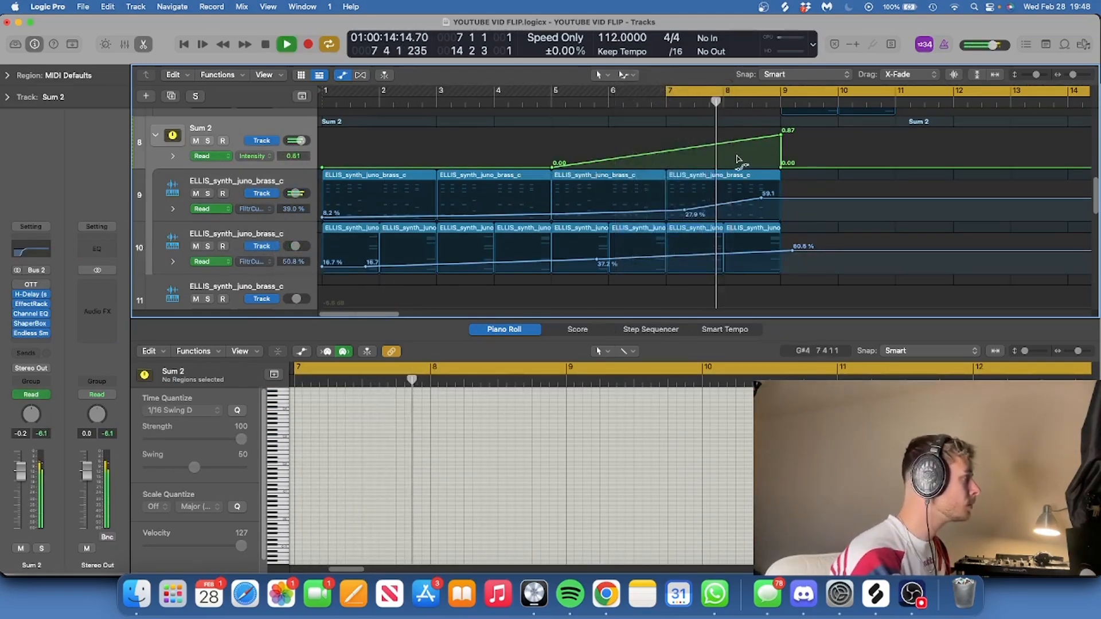
pyautogui.moveTo(731, 142); pyautogui.dragTo(738, 170)
pyautogui.press('a')
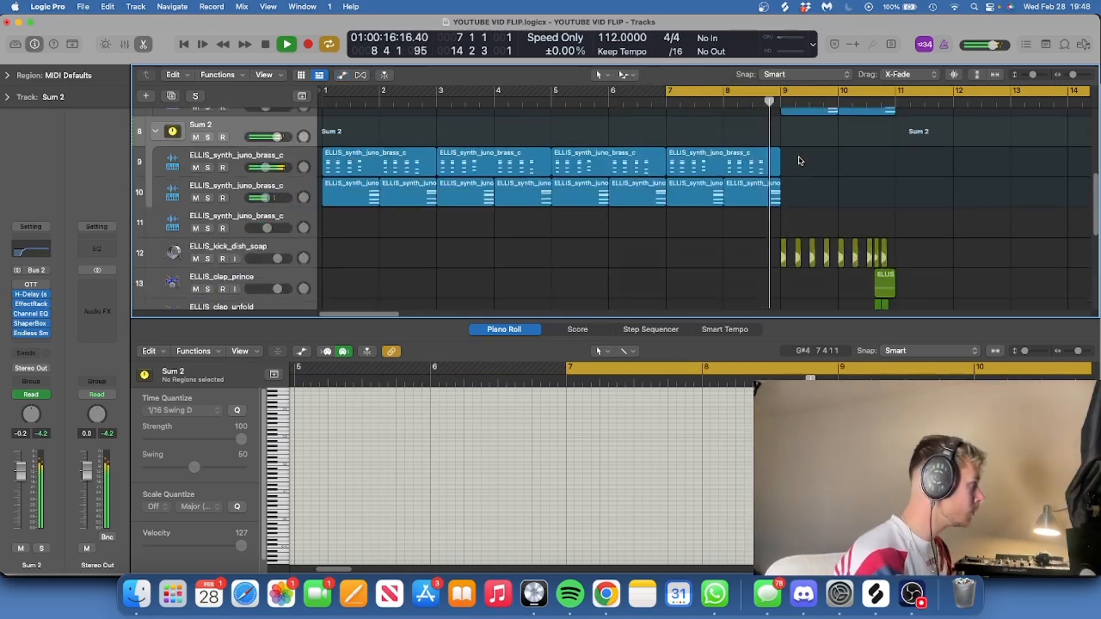
# Listen to the build-up from bar 7 into the drop at bar 9 at a raised system volume
pyautogui.press('XF86AudioRaiseVolume')
pyautogui.press('a')
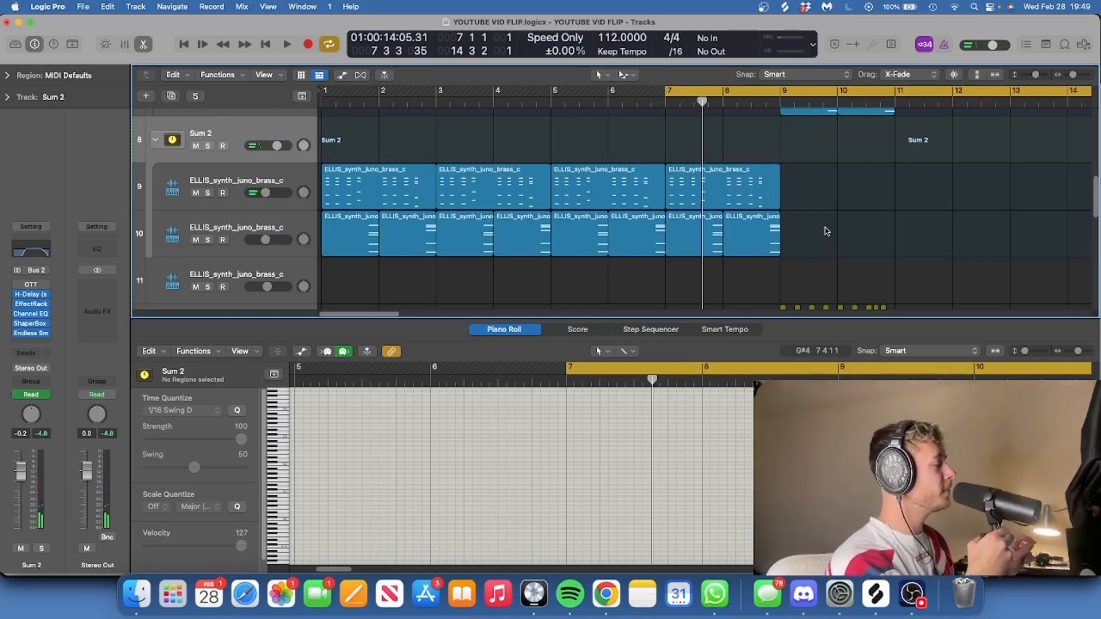
pyautogui.click(742, 203)
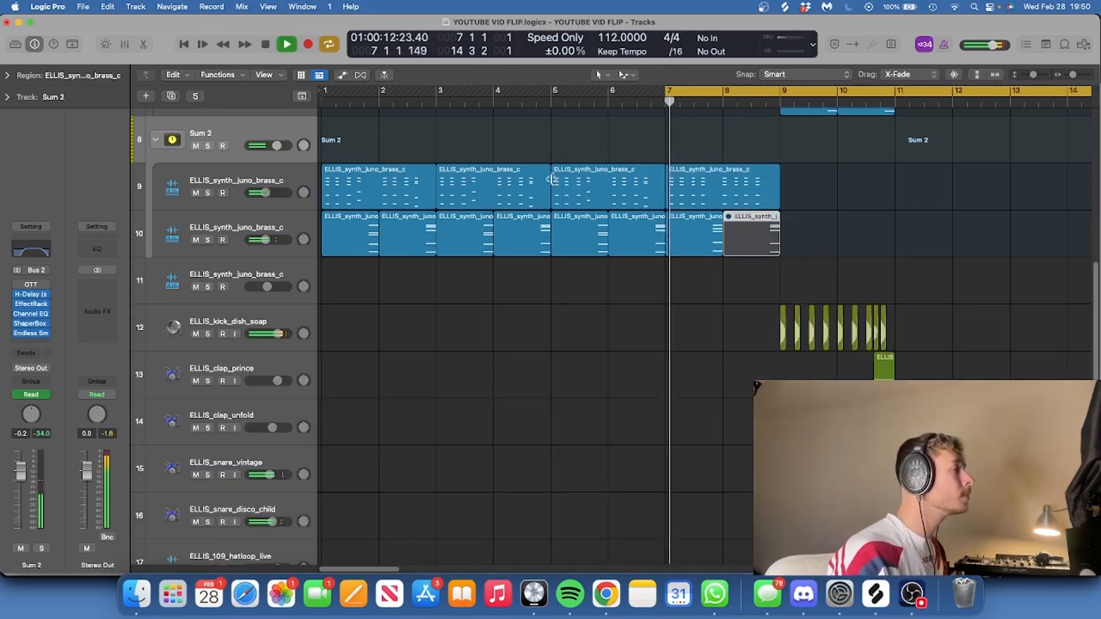
pyautogui.click(860, 187)
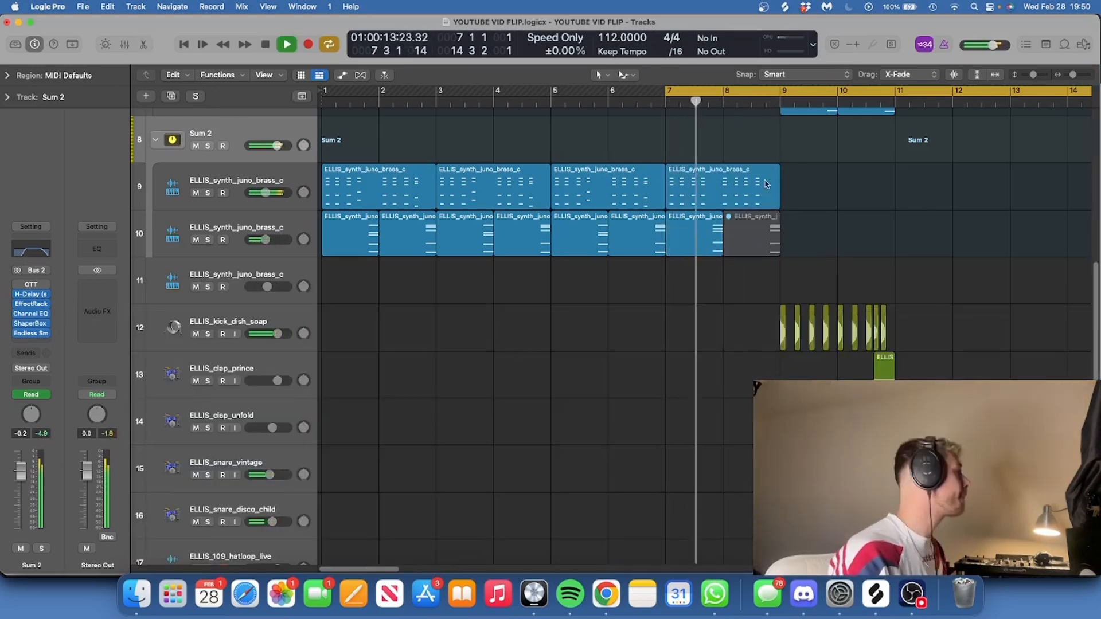
pyautogui.press('XF86AudioRaiseVolume')
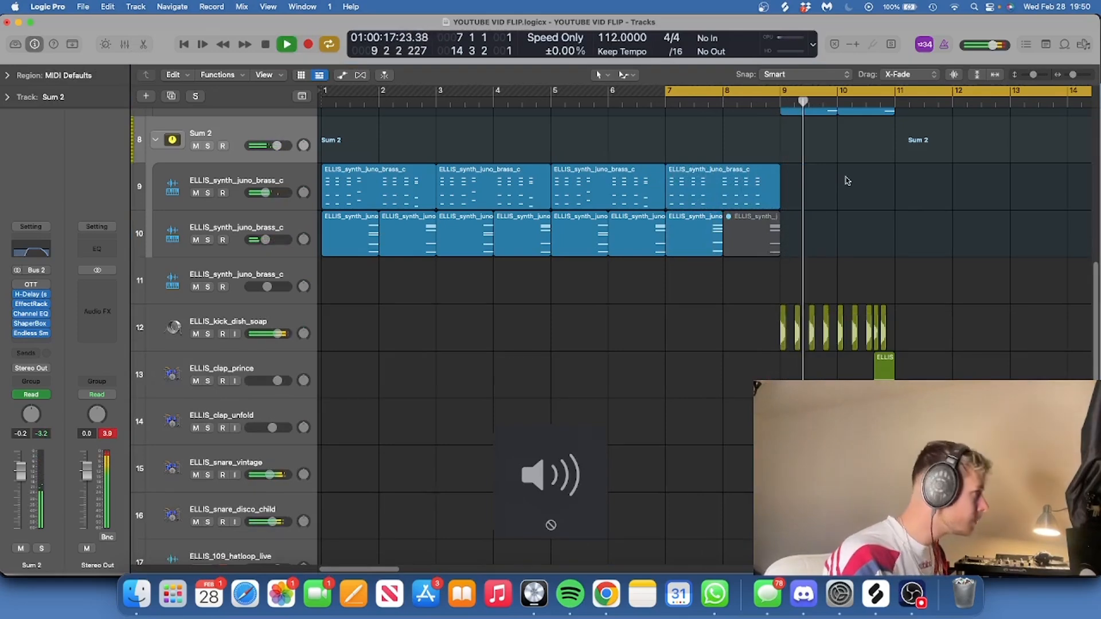
# Show the track automation and open the filter plug-in choices for an empty effect slot on Sum 2
pyautogui.press('a')
pyautogui.click(32, 343)
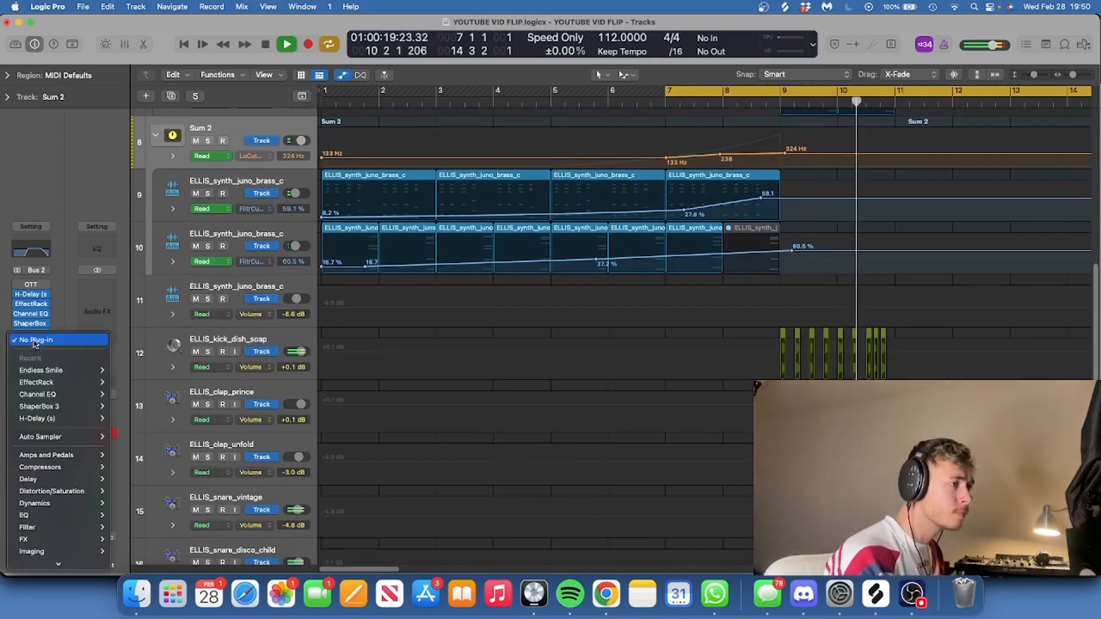
pyautogui.moveTo(108, 531)
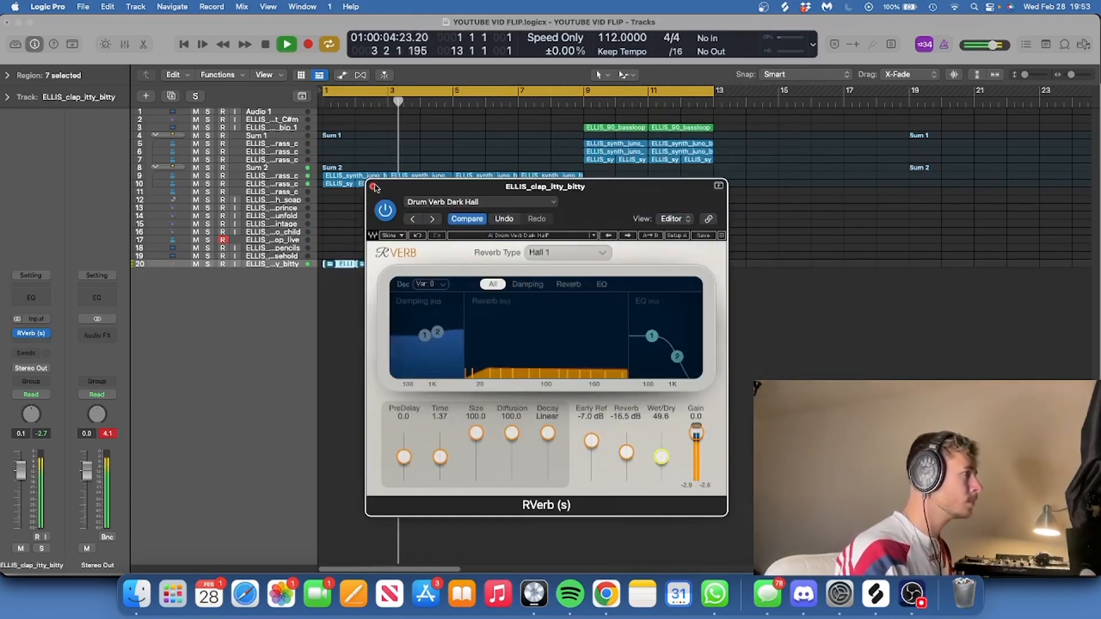
# Insert the ValhallaRoom reverb after RVerb on the ELLIS_clap_itty_bitty track
pyautogui.press('v')
pyautogui.click(32, 343)
pyautogui.moveTo(63, 507)
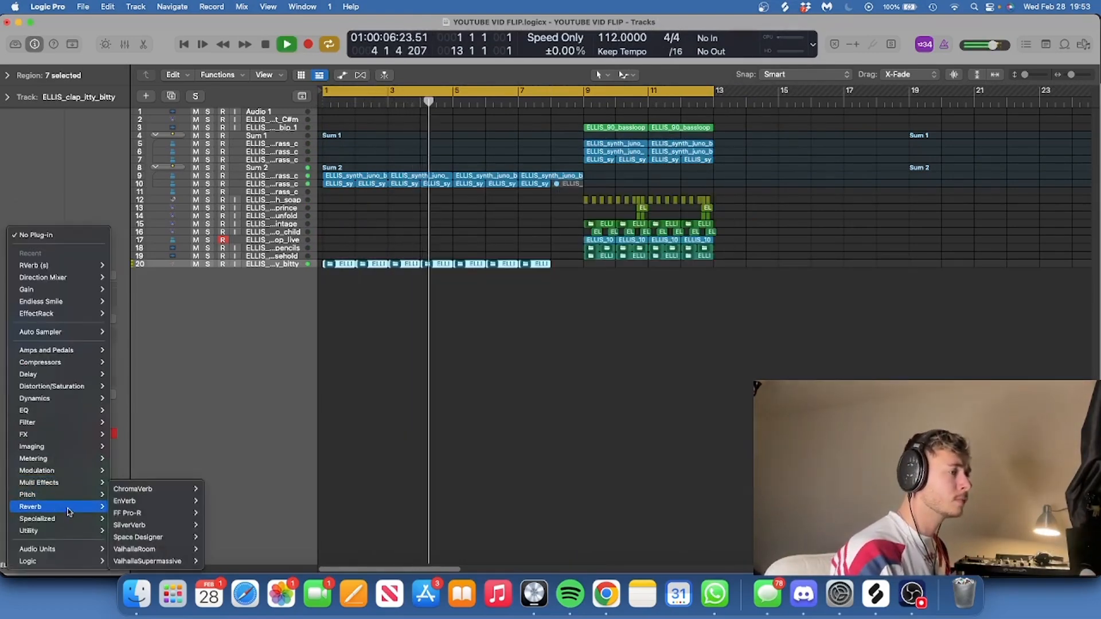
pyautogui.click(148, 550)
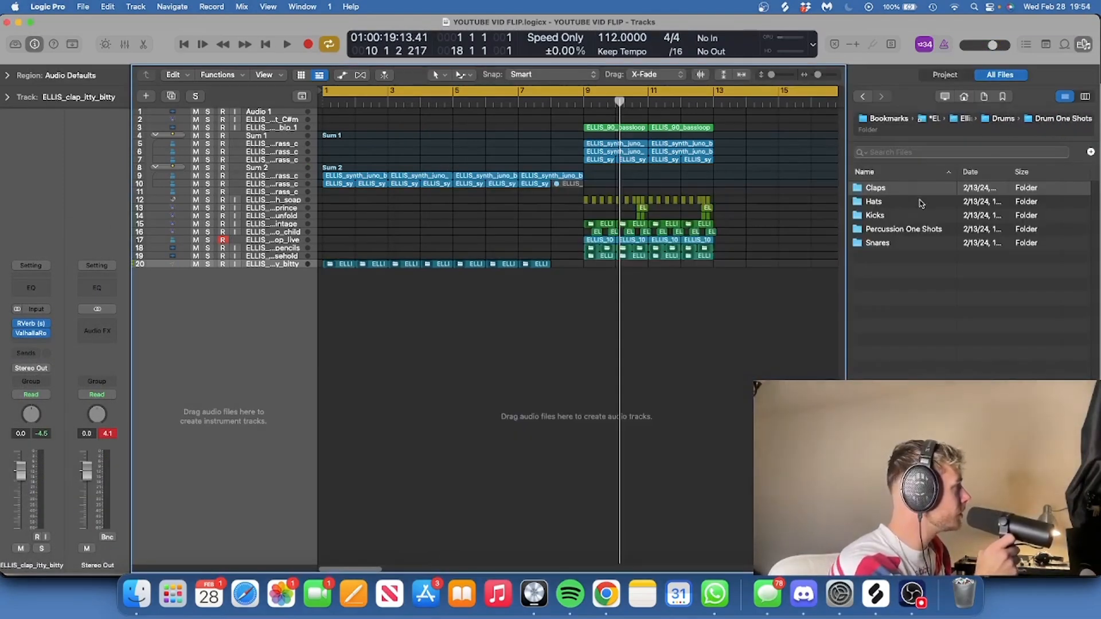
# Preview the tom_3, tom_2, tom_1 and sidestick samples in the Percussion One Shots folder
pyautogui.doubleClick(919, 229)
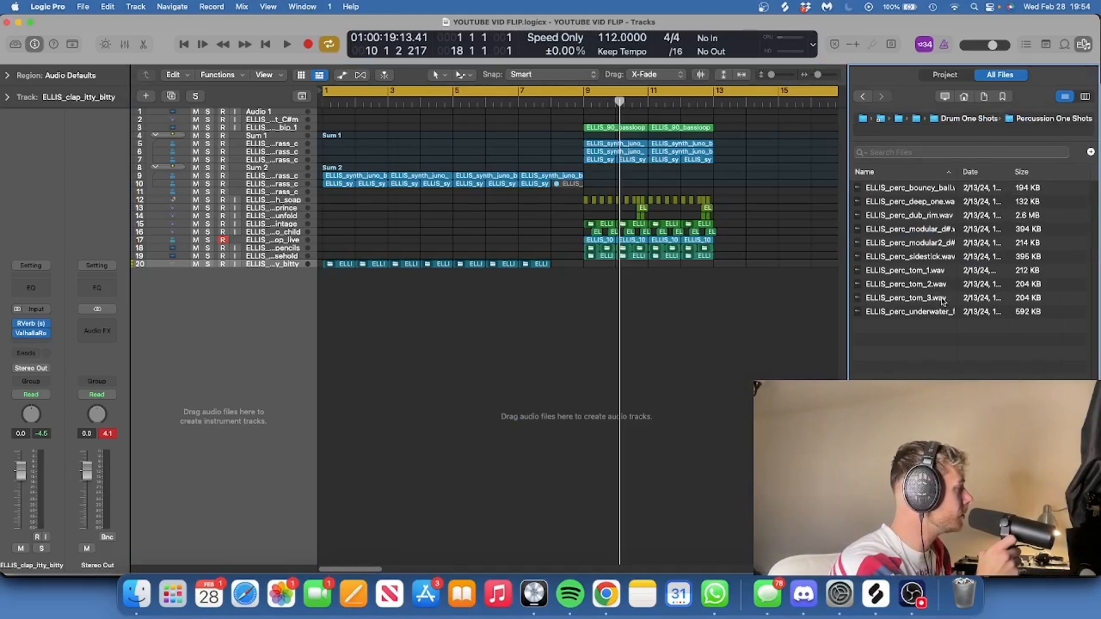
pyautogui.click(941, 300)
pyautogui.click(938, 286)
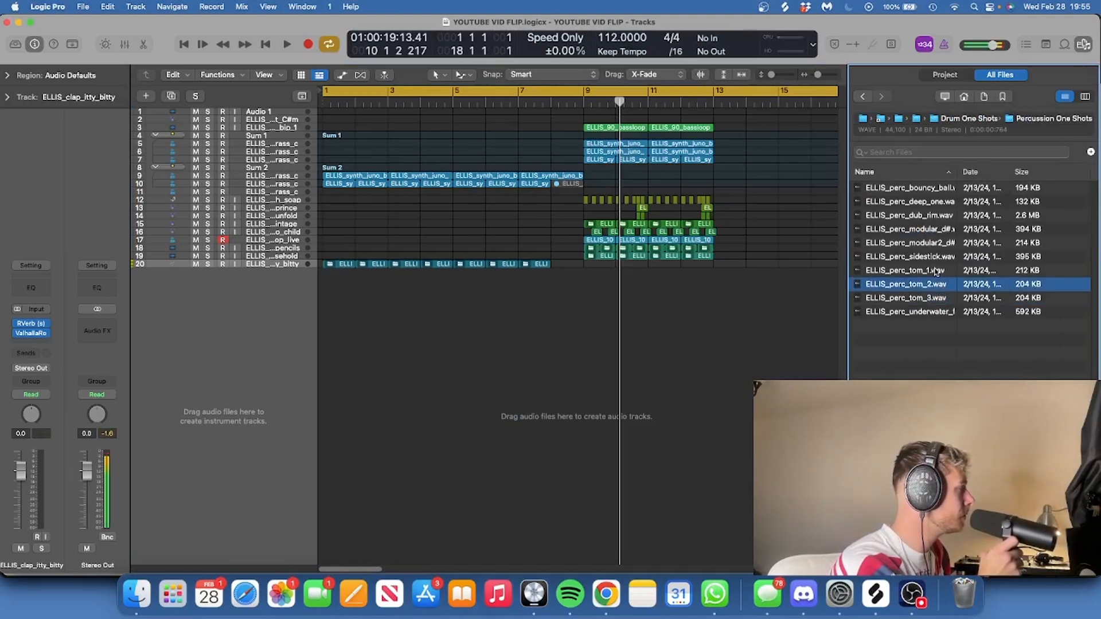
pyautogui.click(935, 271)
pyautogui.click(934, 258)
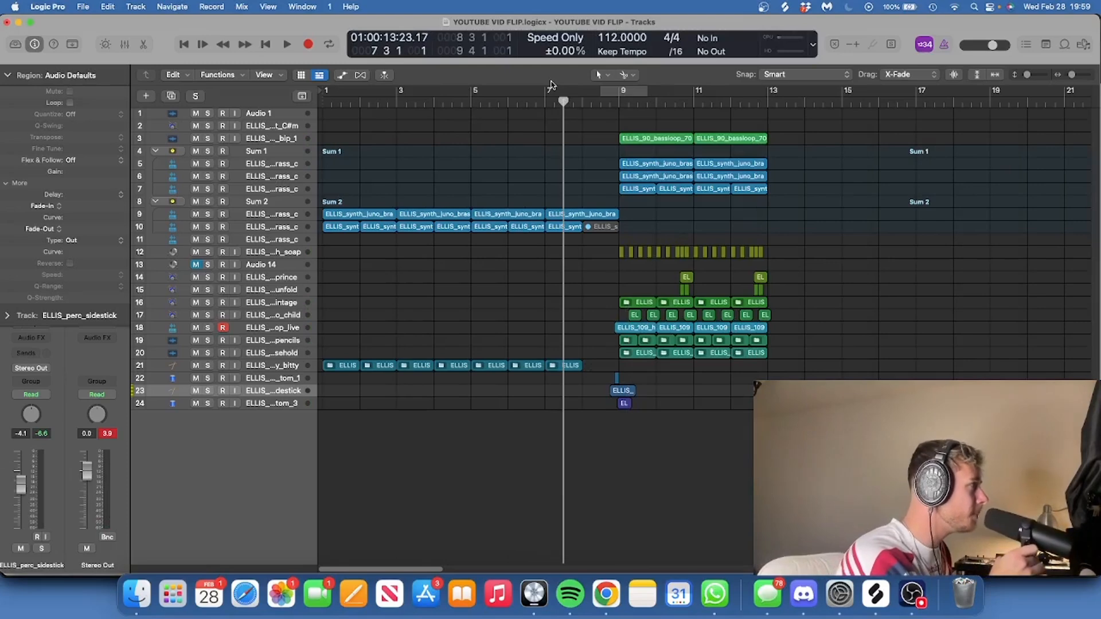
# Set the playback loop to run from bar 7 to bar 18 around the transition into the drop
pyautogui.moveTo(547, 94); pyautogui.dragTo(952, 93)
pyautogui.moveTo(1071, 75); pyautogui.dragTo(1031, 75)
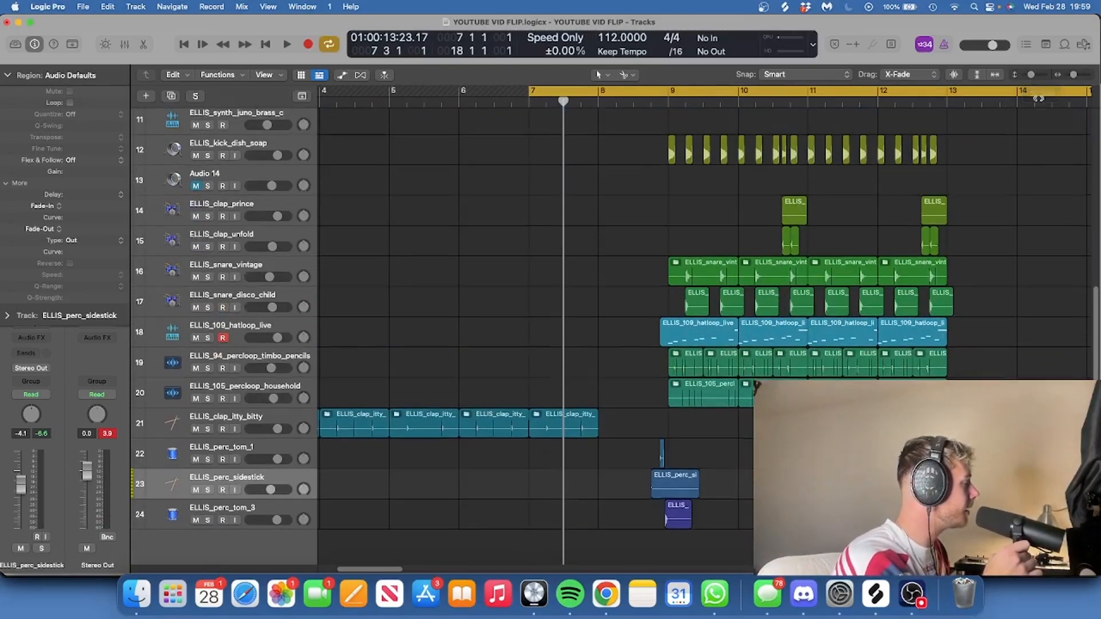
# Play back the transition from bar 7 into the drop at bar 9
pyautogui.click(1077, 75)
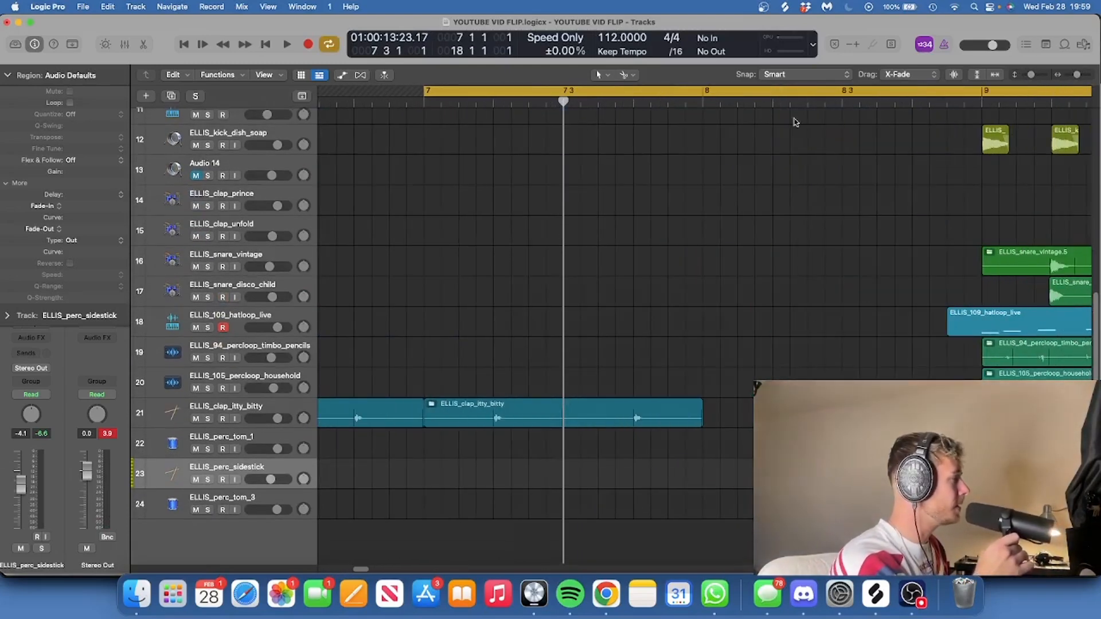
pyautogui.press('space')
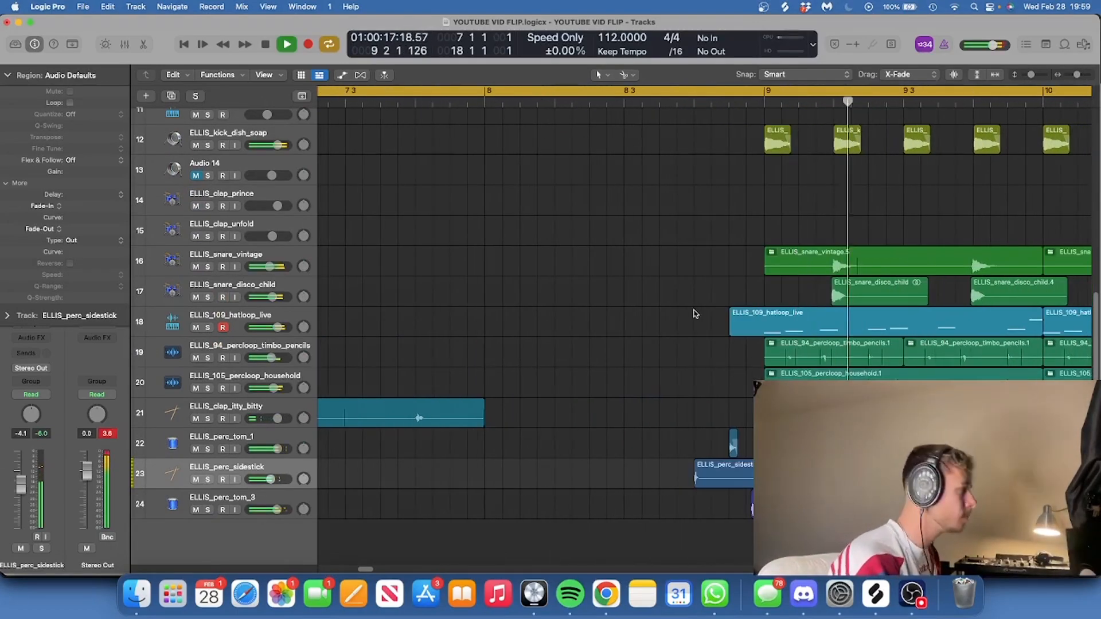
pyautogui.press('space')
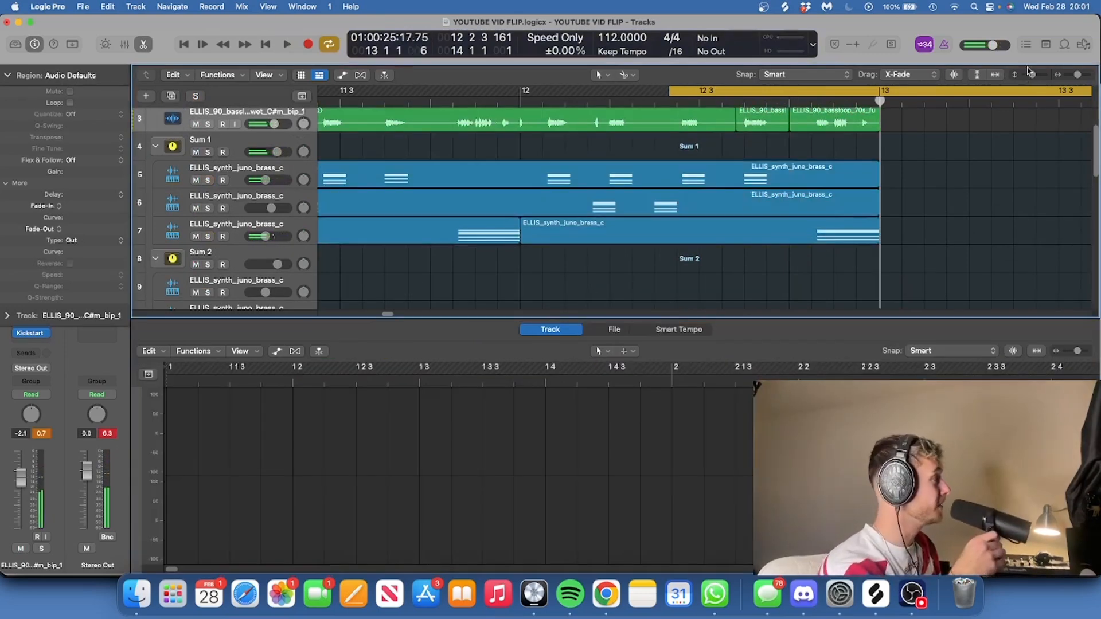
# Play the looped drop from bar 9 and review the arrangement across all tracks
pyautogui.moveTo(1032, 75); pyautogui.dragTo(1073, 75)
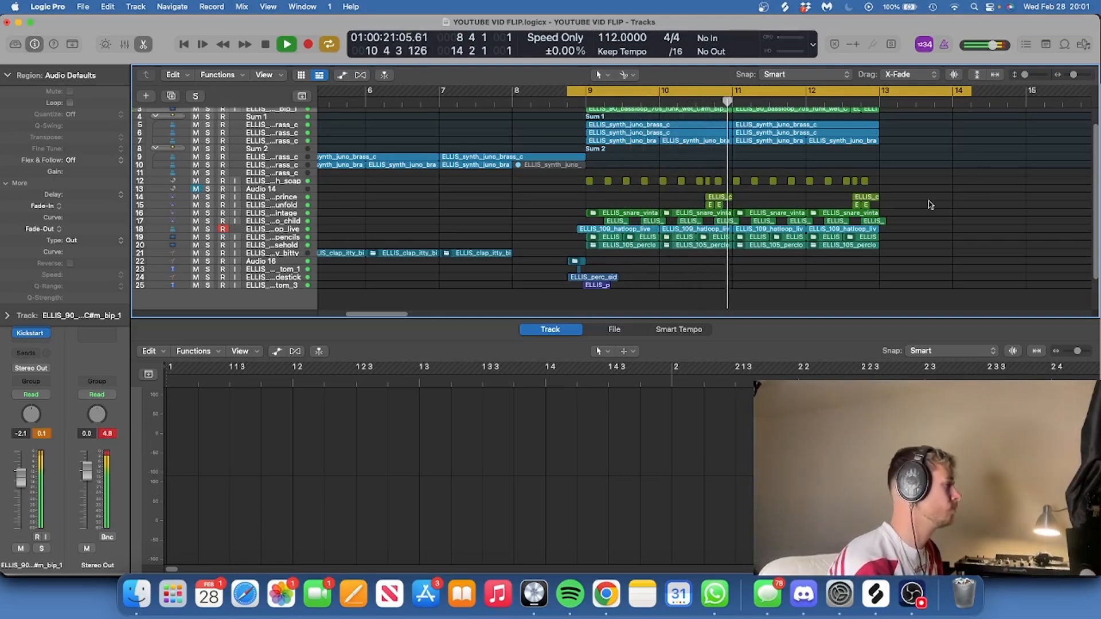
pyautogui.scroll(2, 930, 205)
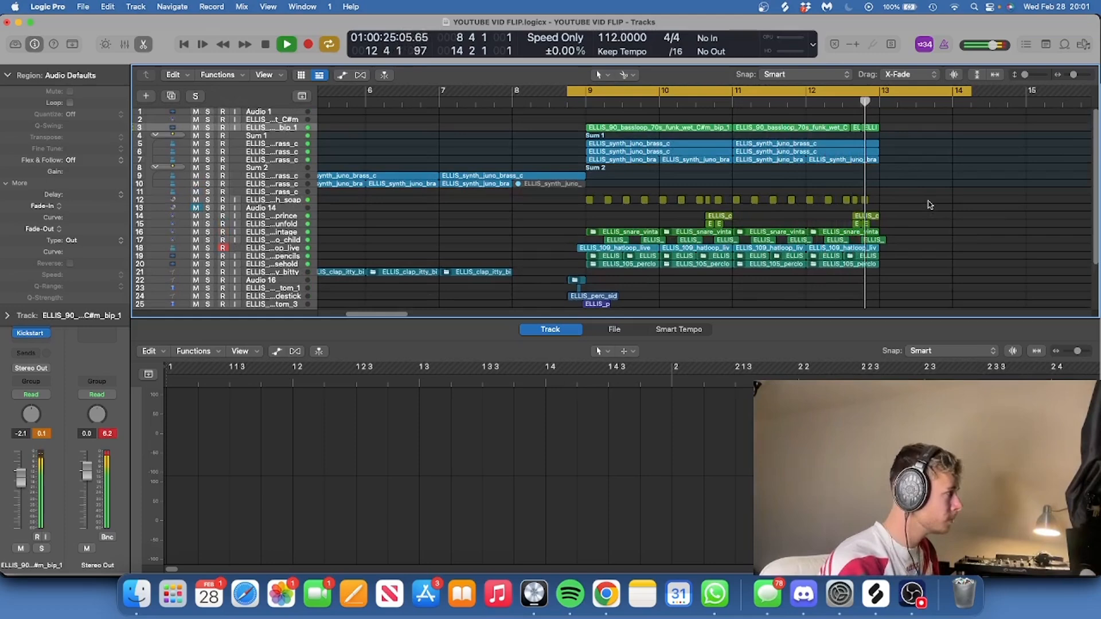
pyautogui.press('space')
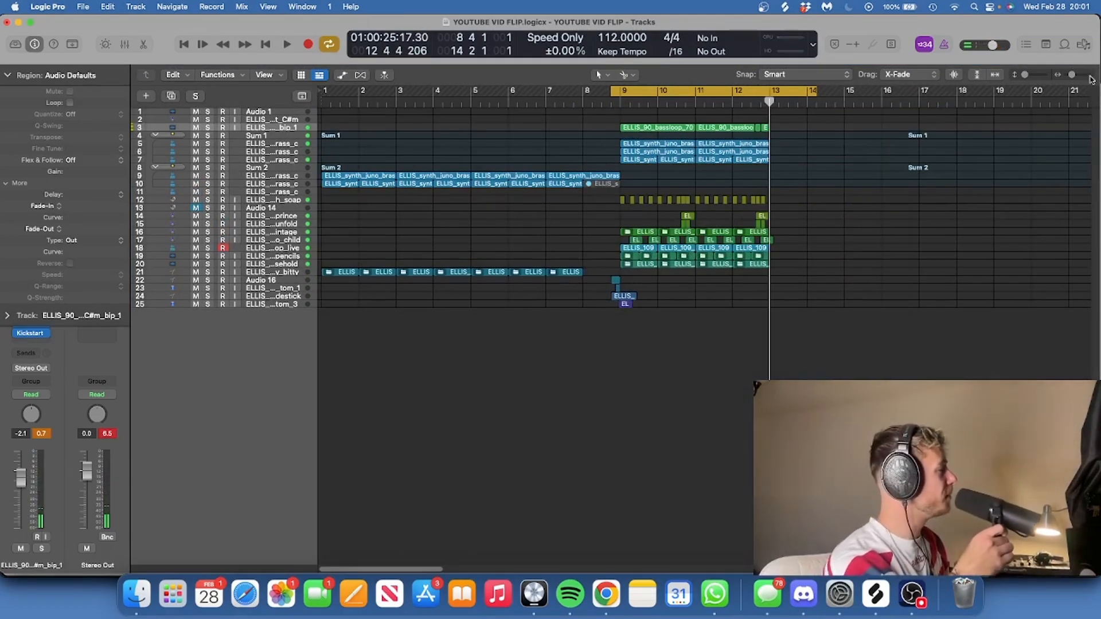
pyautogui.moveTo(1072, 75); pyautogui.dragTo(1029, 74)
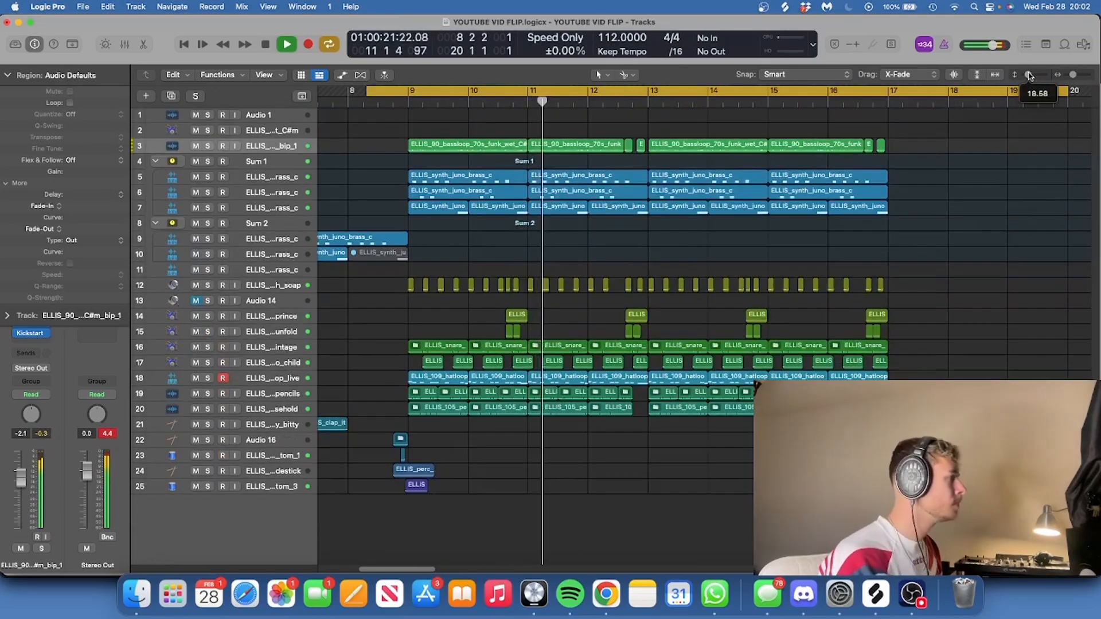
pyautogui.hscroll(-1, 755, 253)
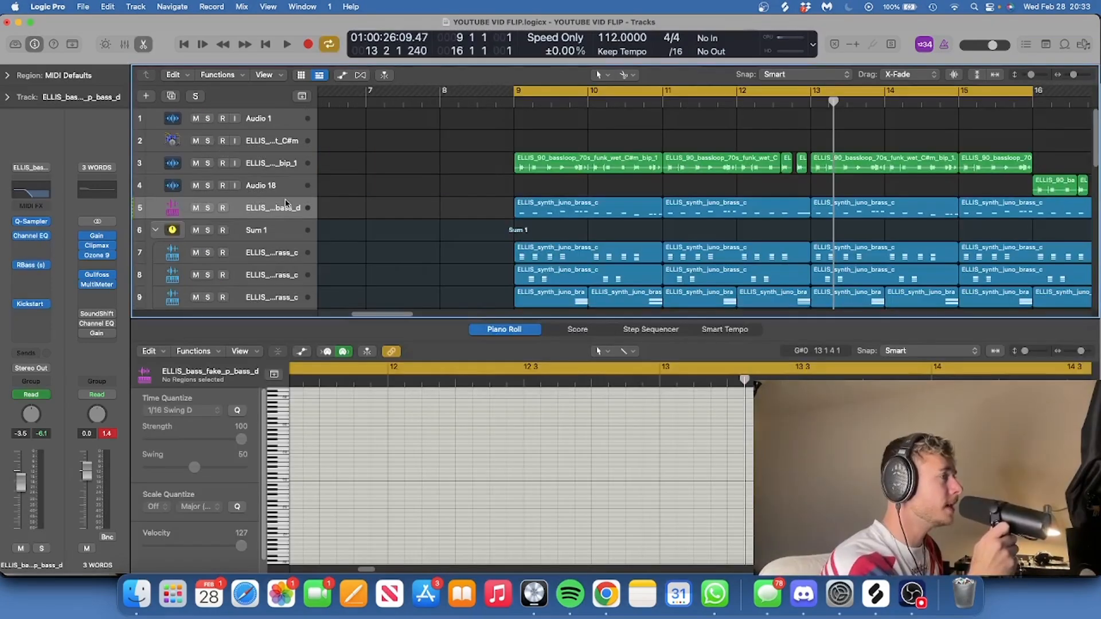
# Select the regions on the ELLIS_bass_fake_p_bass_d track and preview its source sample in the Bass One Shots folder
pyautogui.click(288, 208)
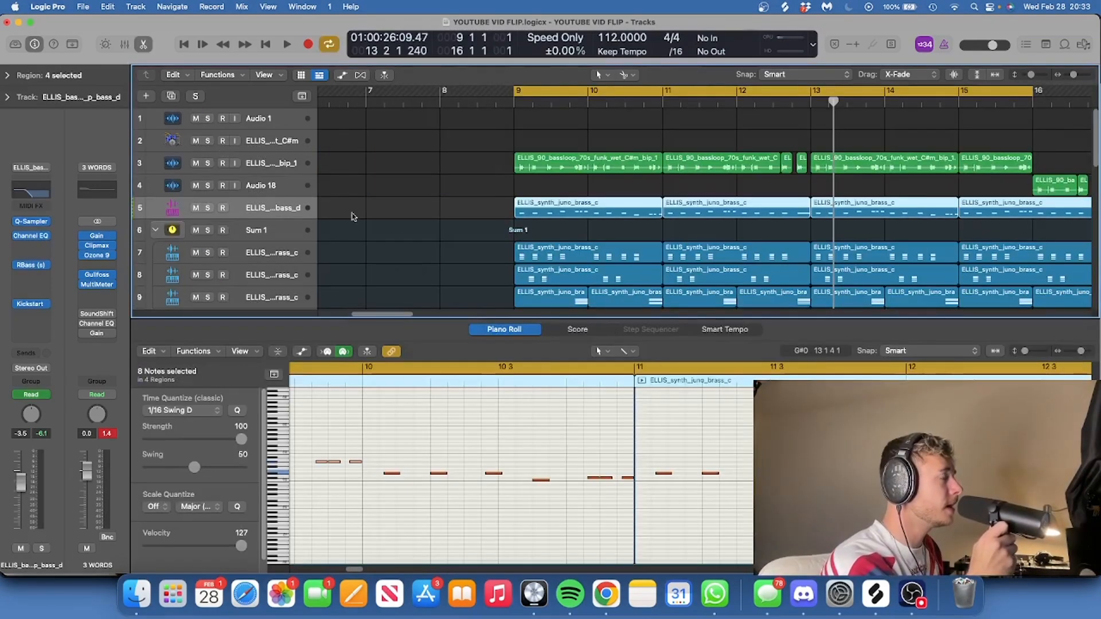
pyautogui.press('f')
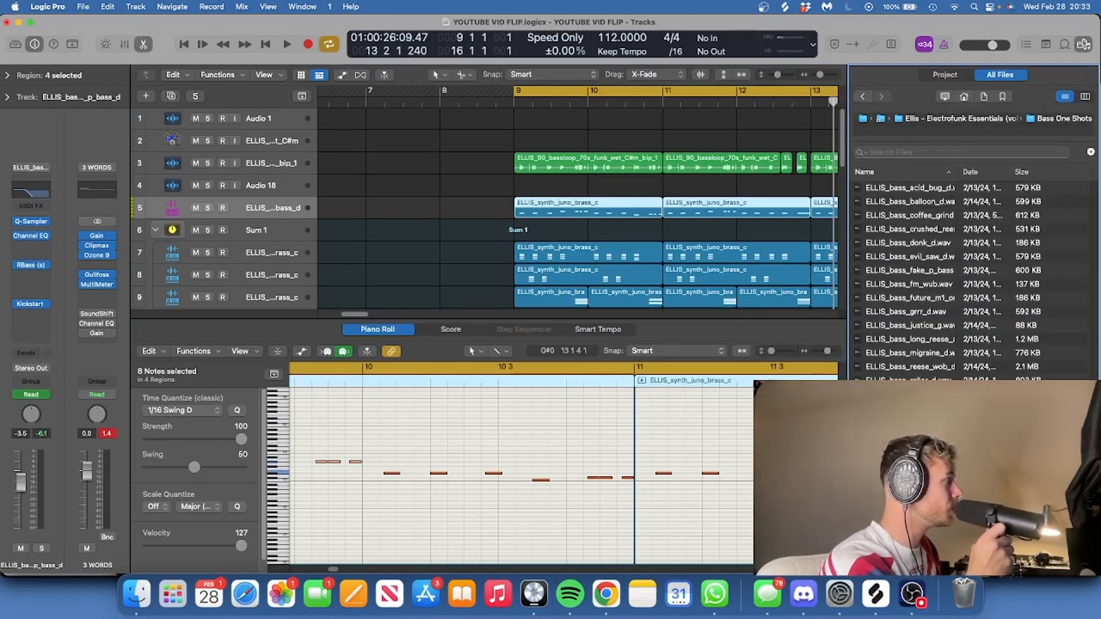
pyautogui.click(938, 272)
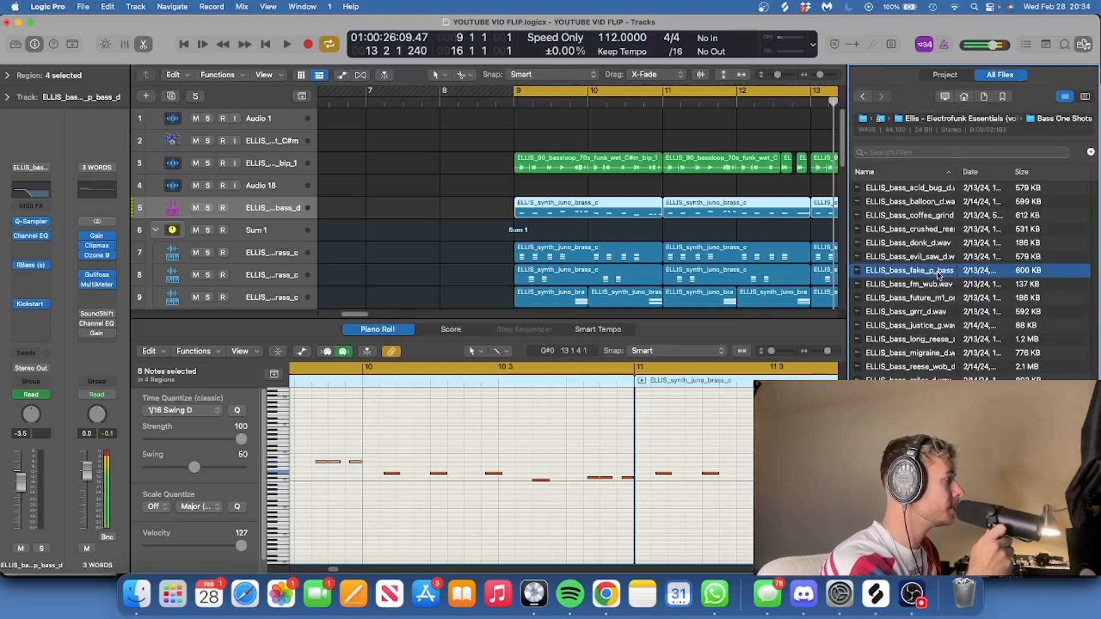
pyautogui.click(1083, 51)
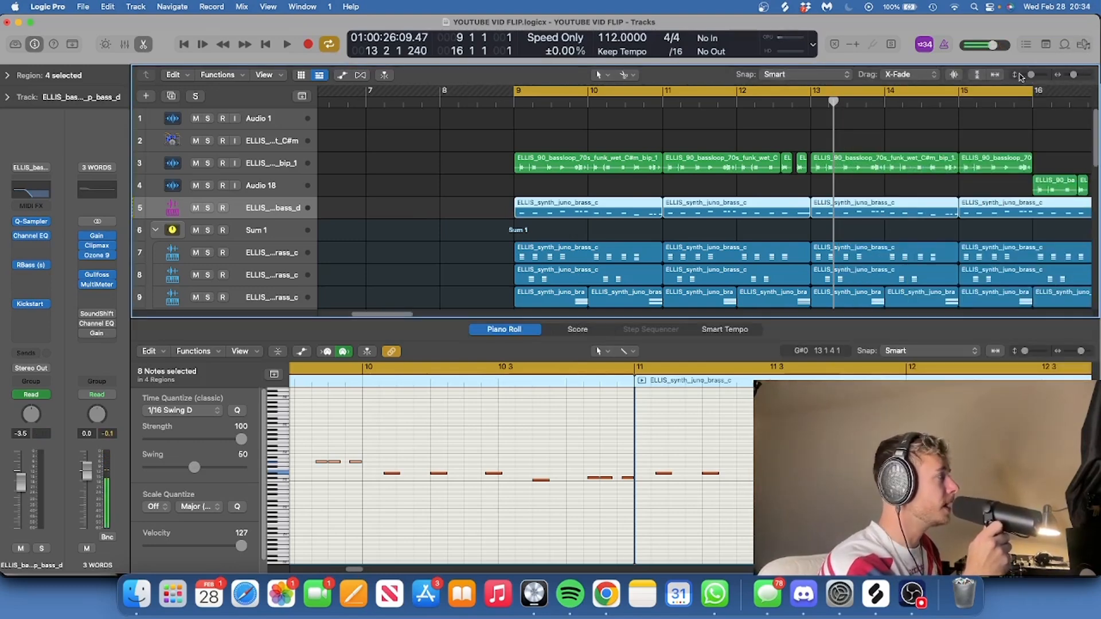
# Inspect the RBass settings on the ELLIS_bass_fake_p_bass_d track and close the plug-in
pyautogui.moveTo(1031, 75); pyautogui.dragTo(1035, 75)
pyautogui.scroll(2, 470, 159)
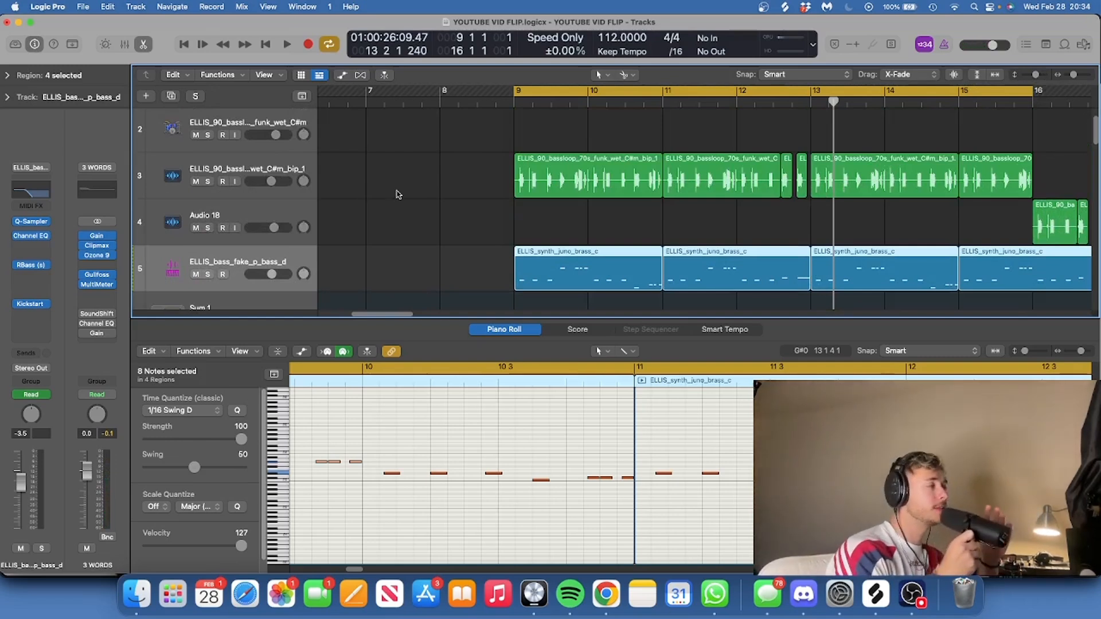
pyautogui.click(31, 265)
pyautogui.moveTo(452, 229); pyautogui.dragTo(710, 235)
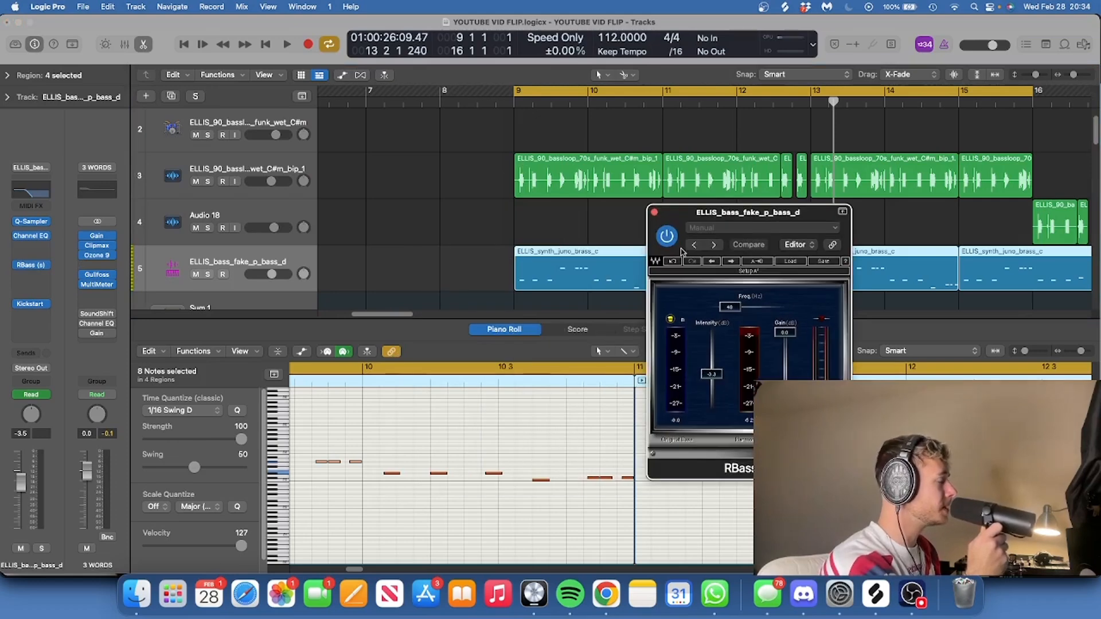
pyautogui.click(655, 213)
# Solo the ELLIS_bass_fake_p_bass_d track, play it and check its Channel EQ curve
pyautogui.click(208, 274)
pyautogui.press('space')
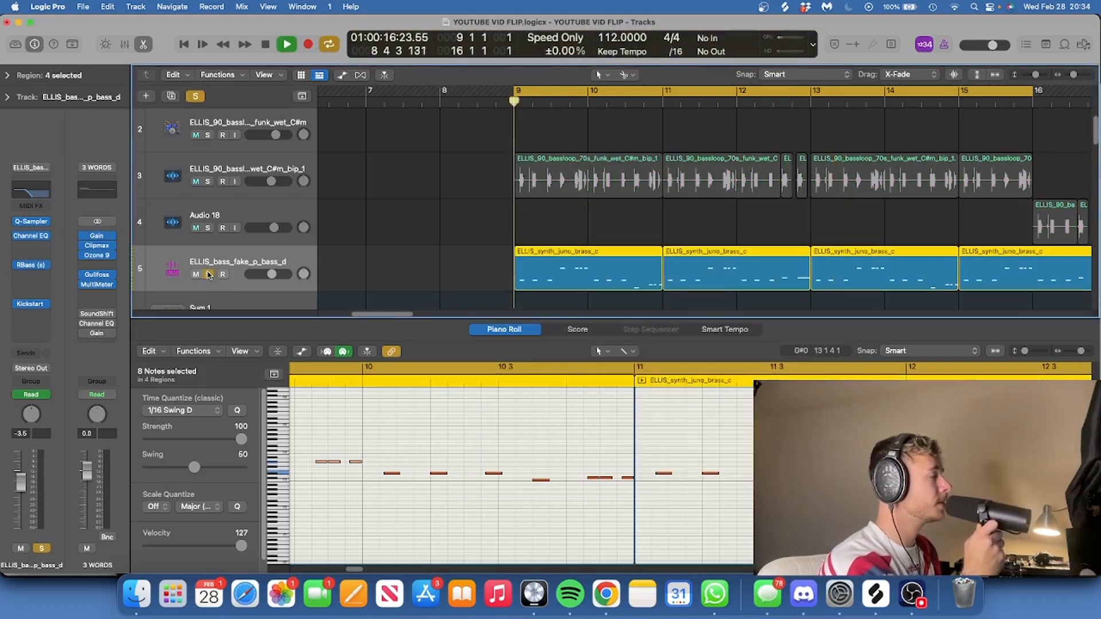
pyautogui.click(32, 237)
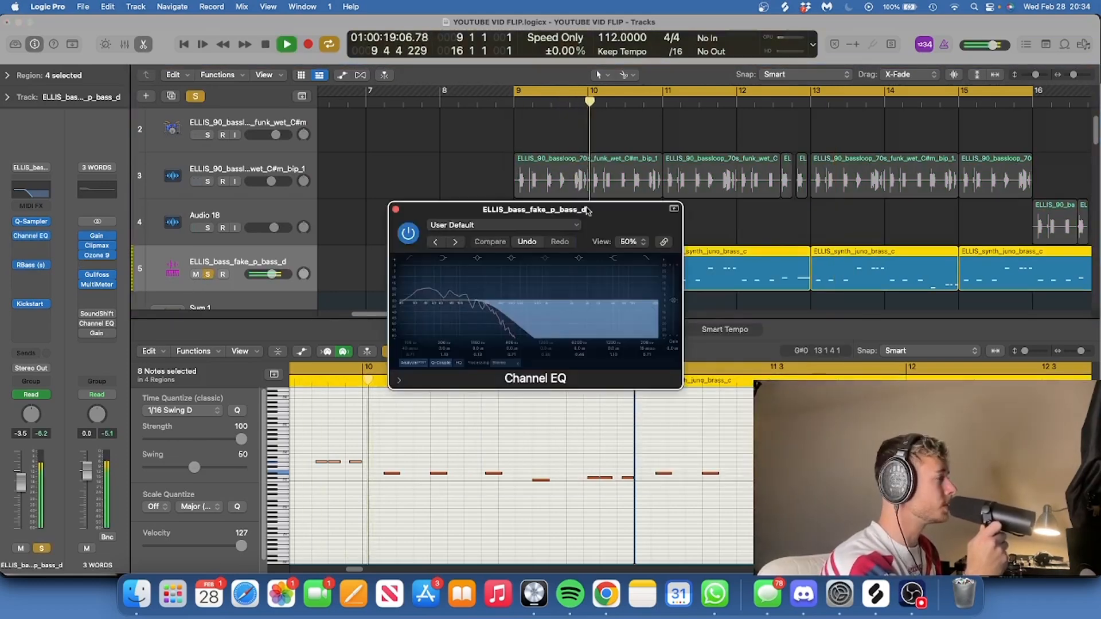
pyautogui.click(398, 209)
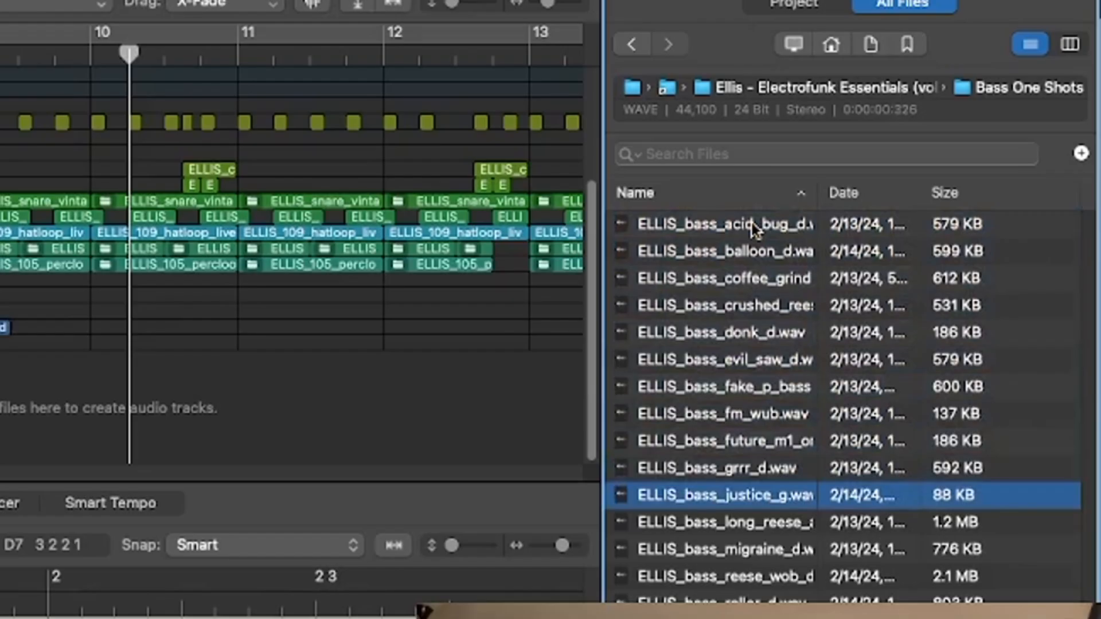
# Audition samples in the Bass One Shots folder and add ELLIS_bass_roller_d to the project as a new track
pyautogui.press('Down')
pyautogui.press('Down')
pyautogui.press('Down')
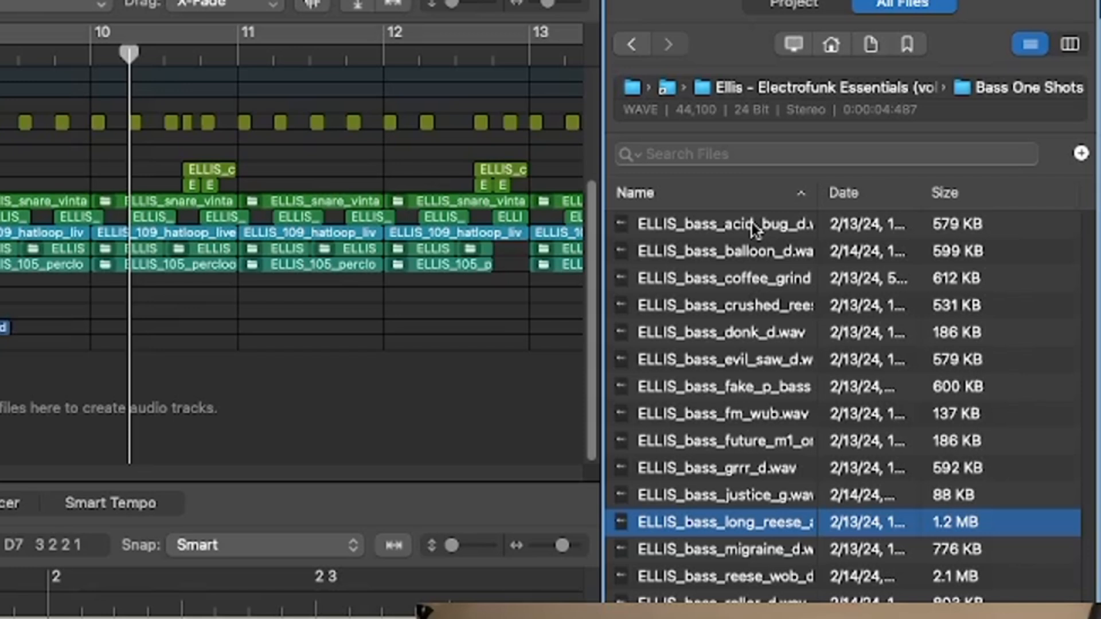
pyautogui.press('Down')
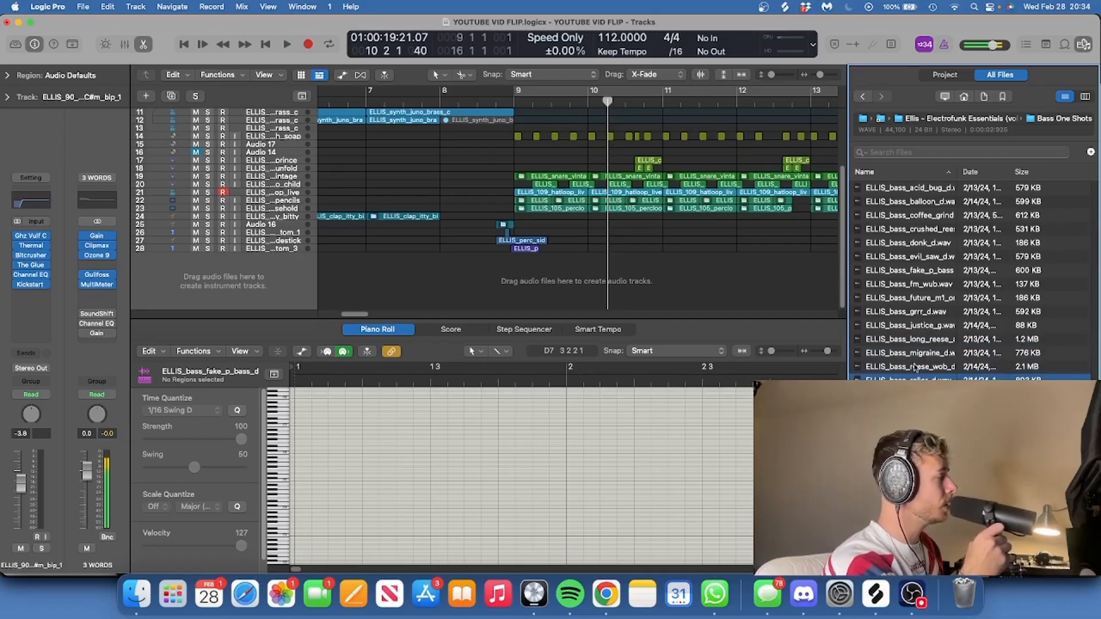
pyautogui.moveTo(906, 378); pyautogui.dragTo(508, 289)
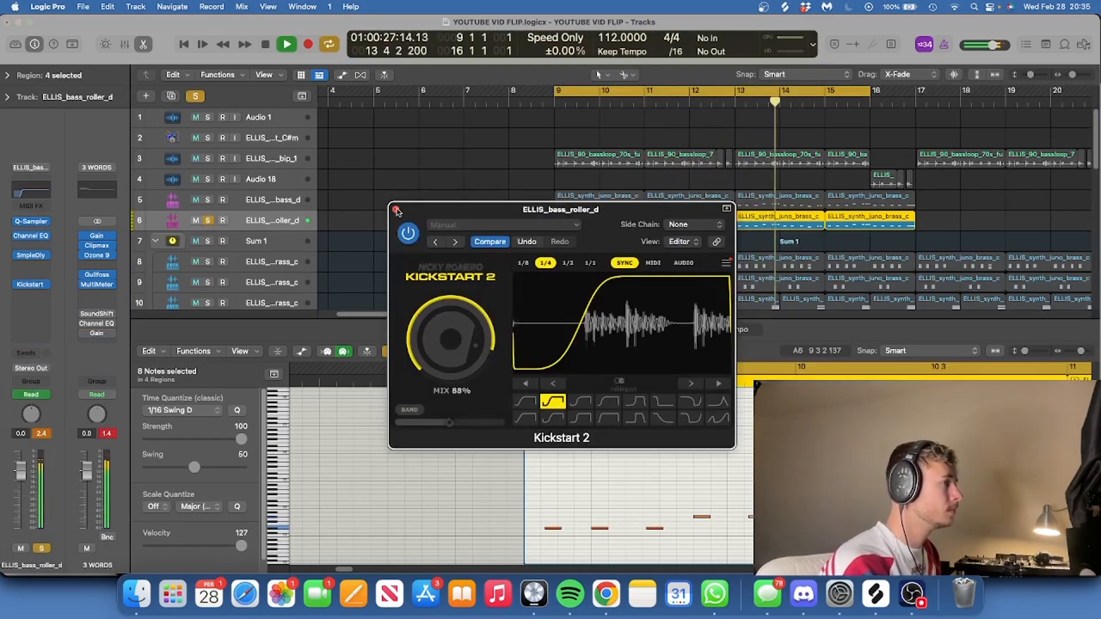
# Close Kickstart 2 and play the bassloop track soloed together with ELLIS_bass_roller_d from bar 9
pyautogui.press('super+w')
pyautogui.click(208, 158)
pyautogui.press('space')
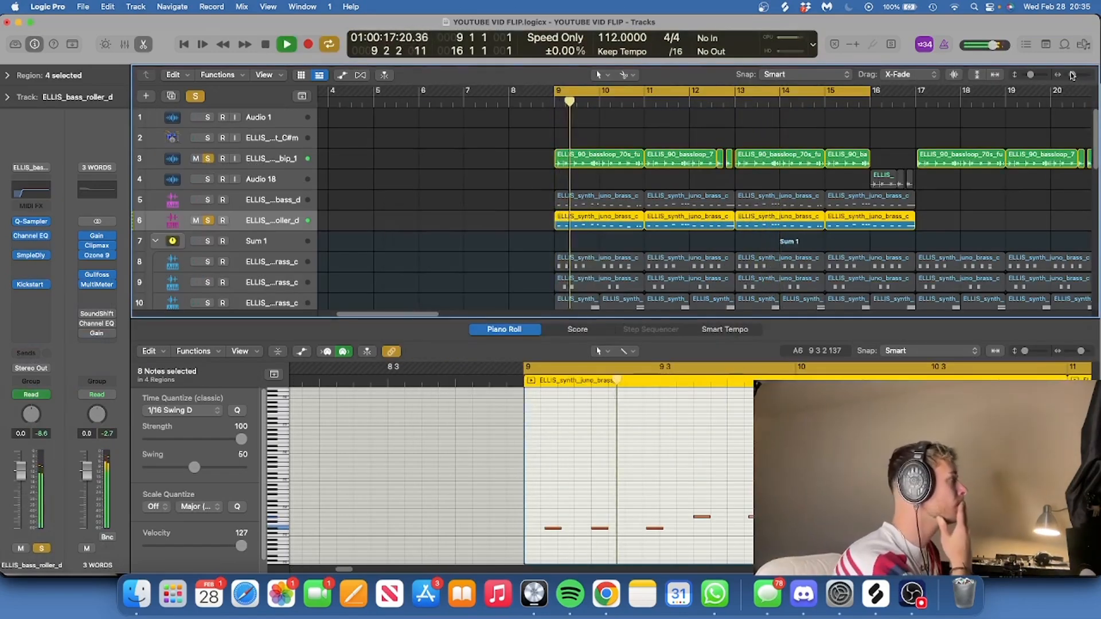
pyautogui.moveTo(1073, 75); pyautogui.dragTo(1069, 76)
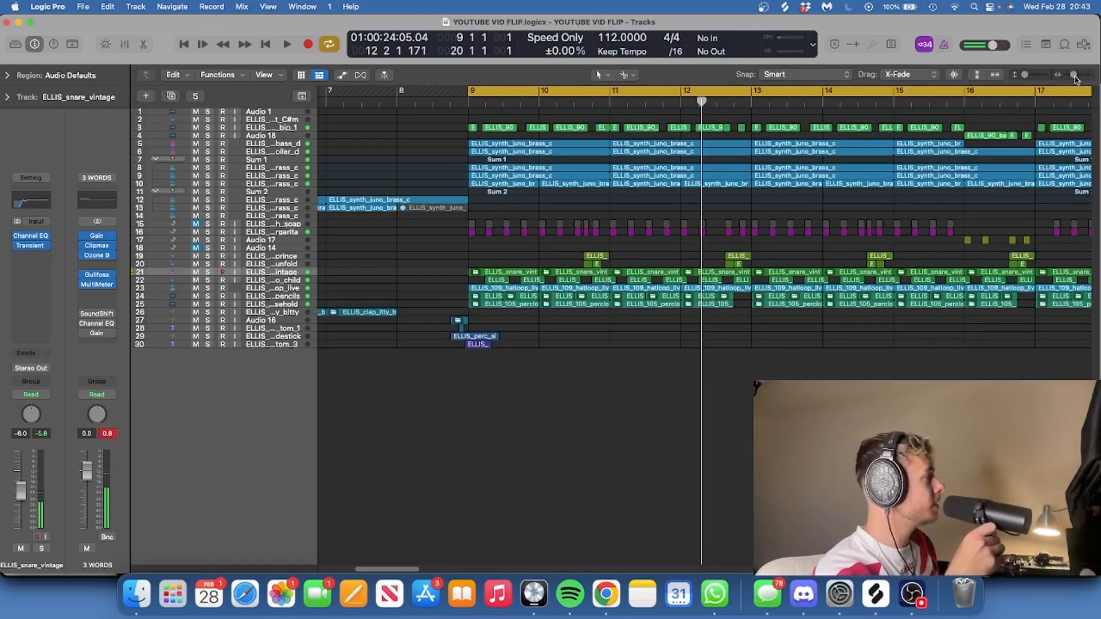
# Open the FX folder of the Electrofunk Essentials pack and browse its samples
pyautogui.click(1084, 45)
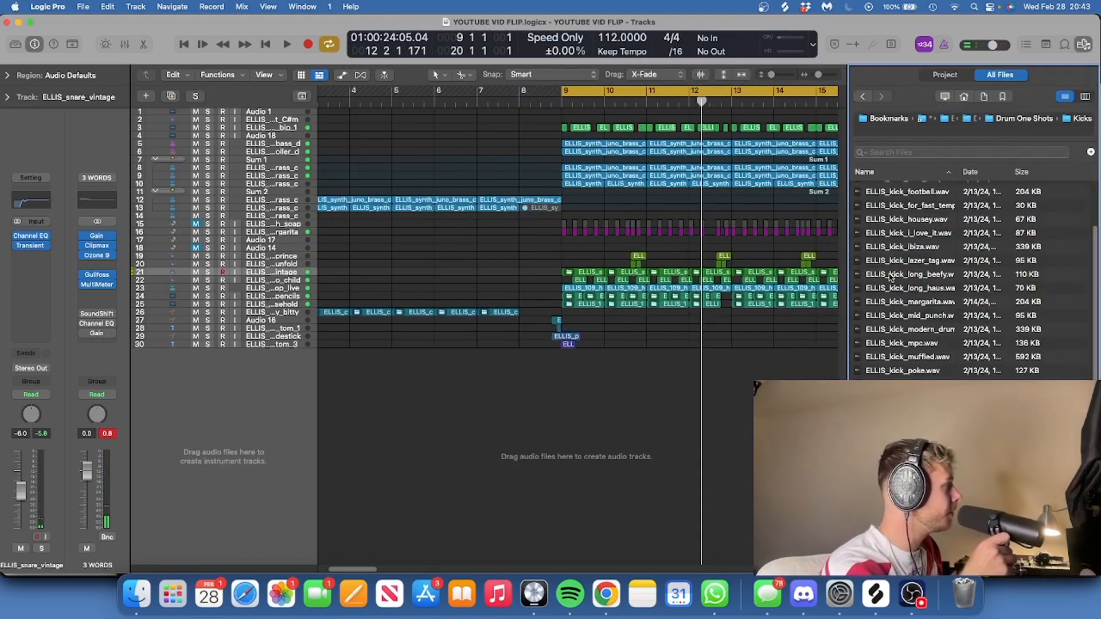
pyautogui.click(1025, 120)
pyautogui.click(972, 118)
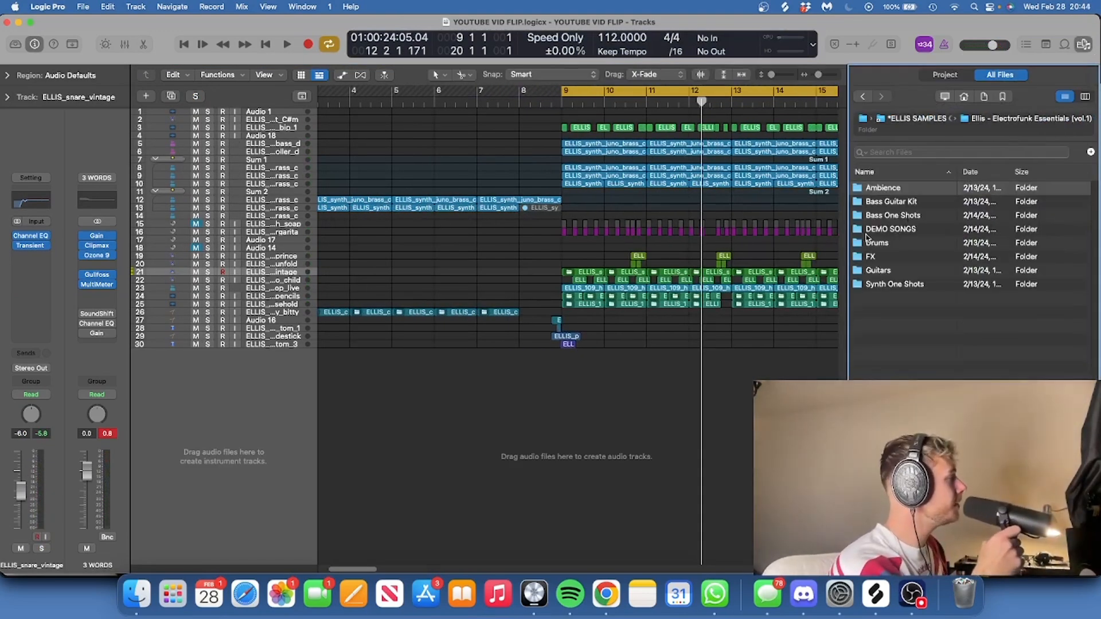
pyautogui.click(876, 257)
pyautogui.doubleClick(876, 258)
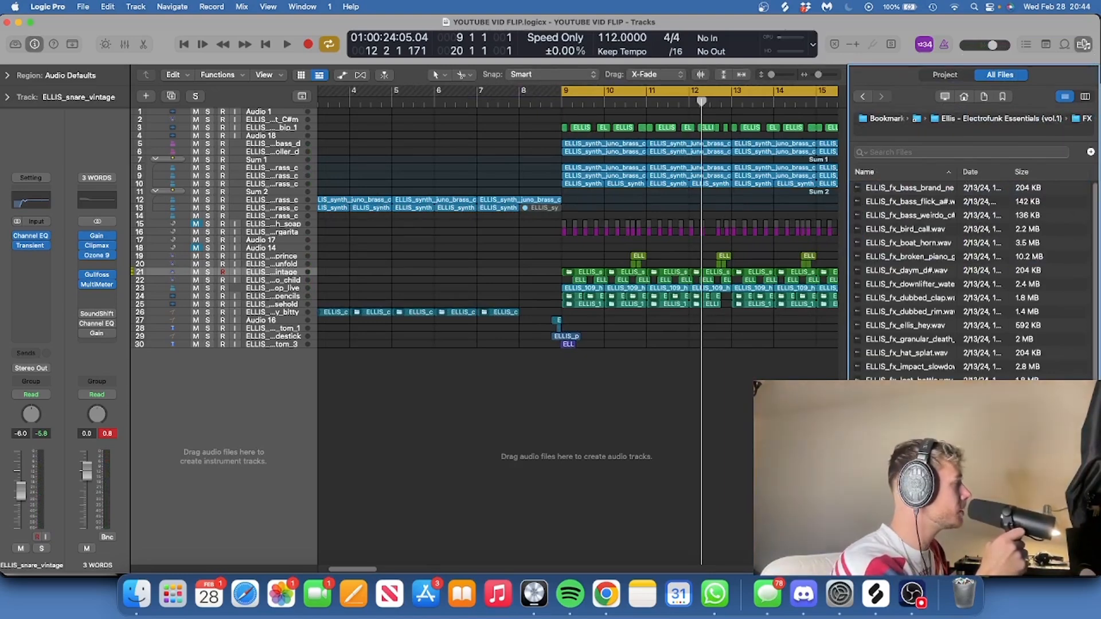
pyautogui.scroll(-3, 974, 281)
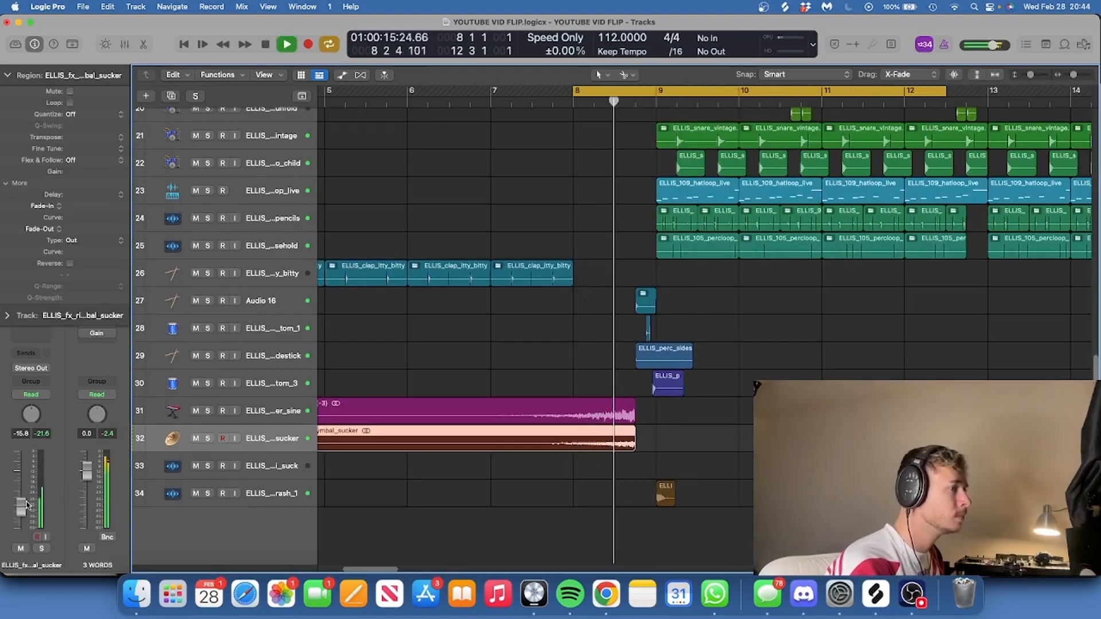
# Lower the volume of the ELLIS_fx_riser_cymbal_sucker track and check the riser and ELLIS_fx_mini_suck tracks during playback
pyautogui.moveTo(21, 499); pyautogui.dragTo(25, 511)
pyautogui.press('Up')
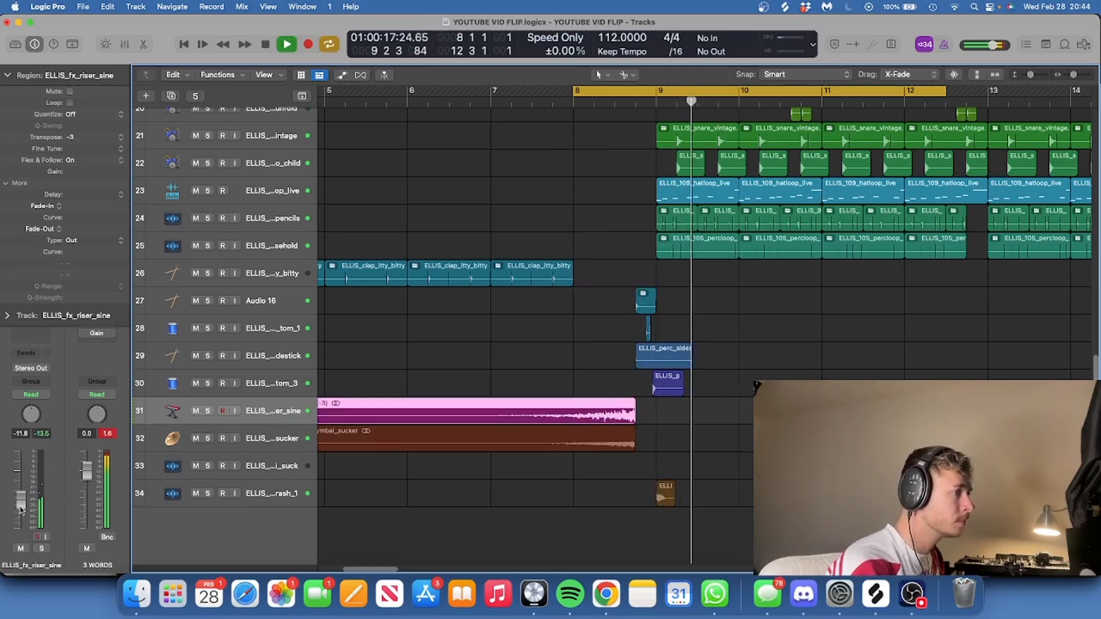
pyautogui.click(303, 496)
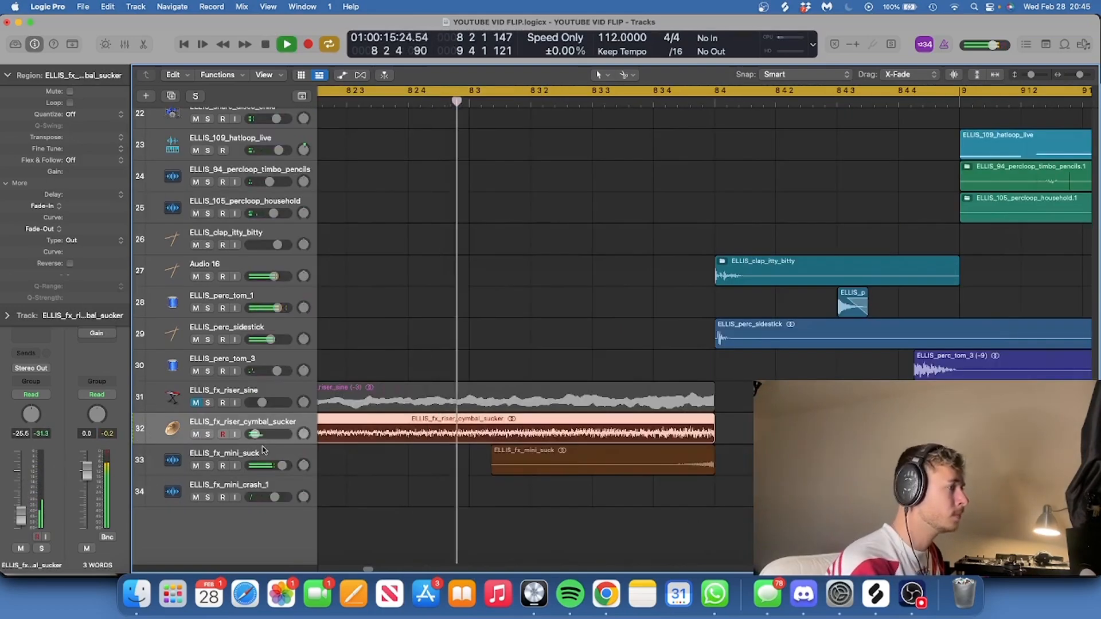
pyautogui.click(259, 453)
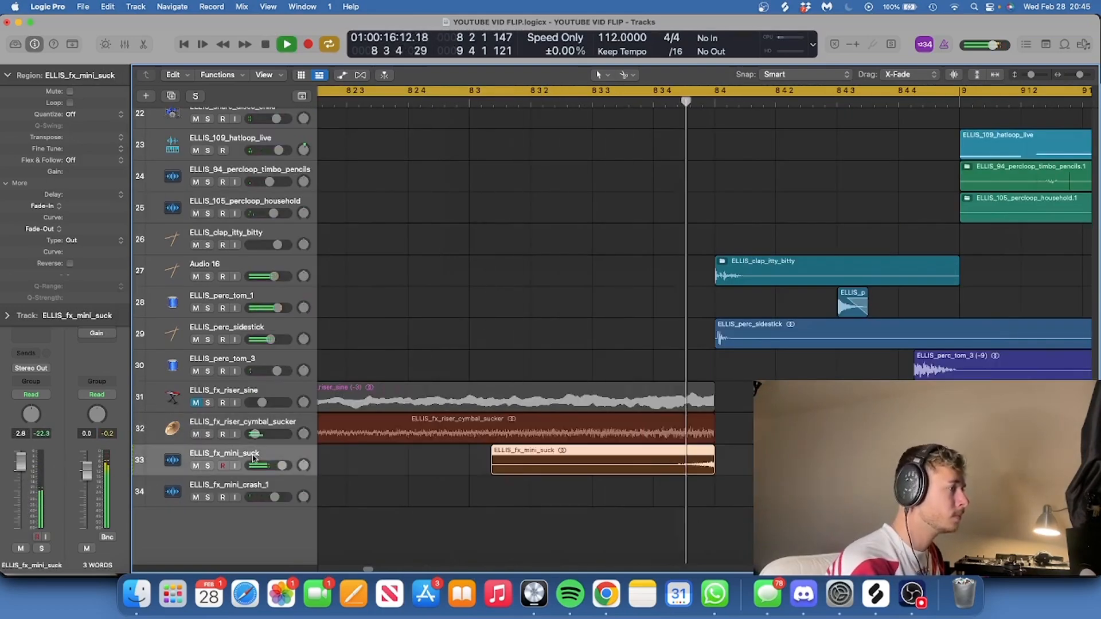
pyautogui.press('space')
# Open the Snares folder inside Drum One Shots and look through its rim and snare samples
pyautogui.press('f')
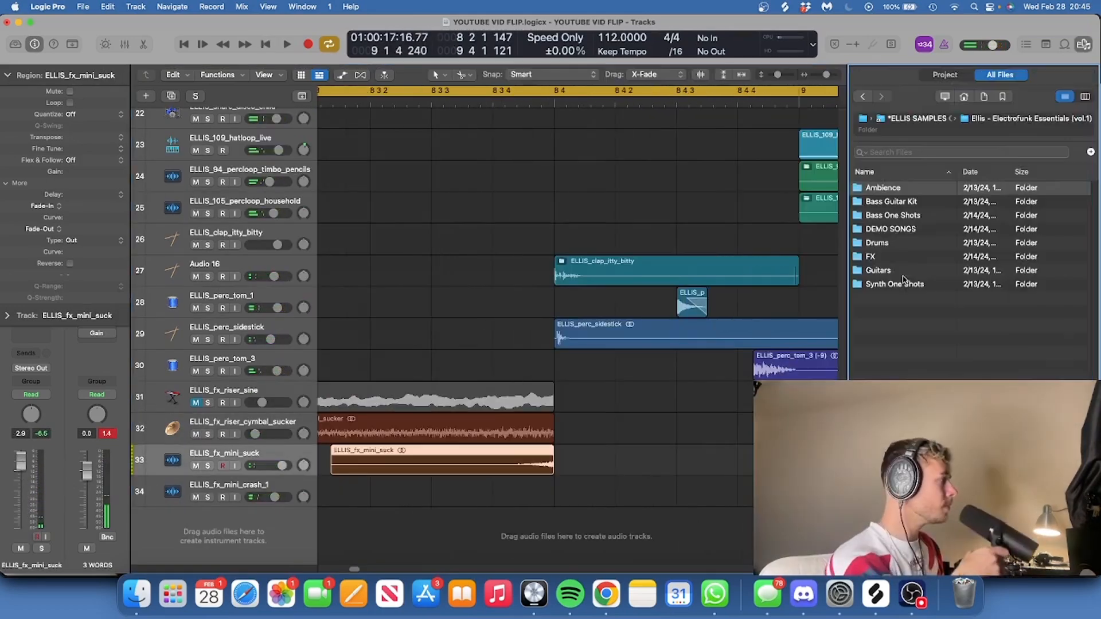
pyautogui.doubleClick(886, 244)
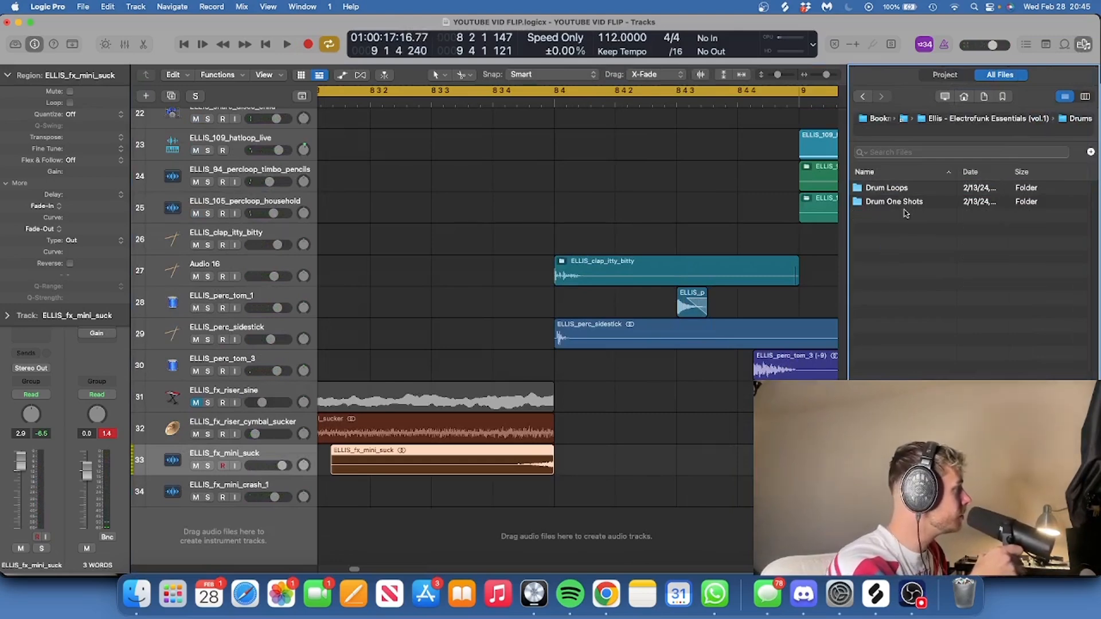
pyautogui.doubleClick(917, 203)
pyautogui.doubleClick(877, 244)
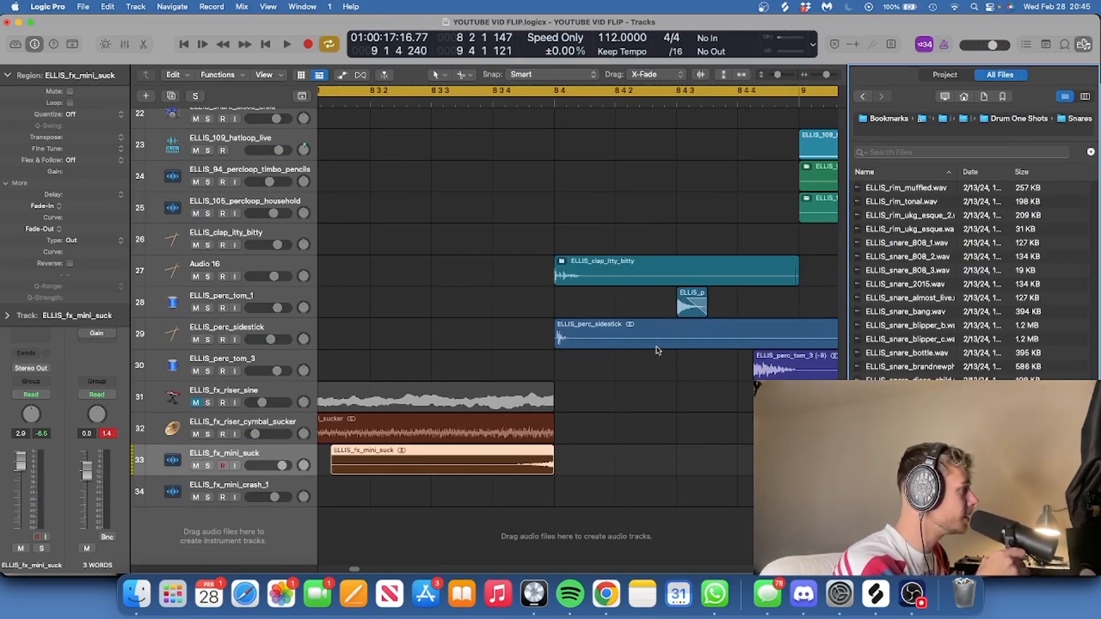
pyautogui.scroll(15, 658, 350)
pyautogui.scroll(-15, 673, 344)
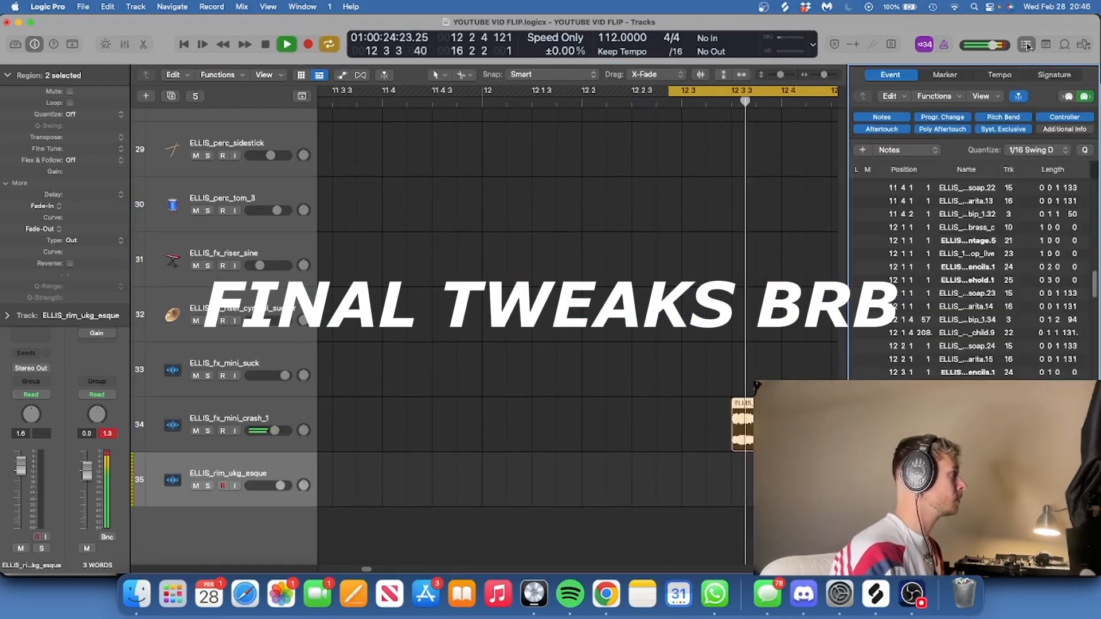
# Preview guitar loops in the Guitars folder of the Electrofunk Essentials pack
pyautogui.click(949, 201)
pyautogui.click(948, 283)
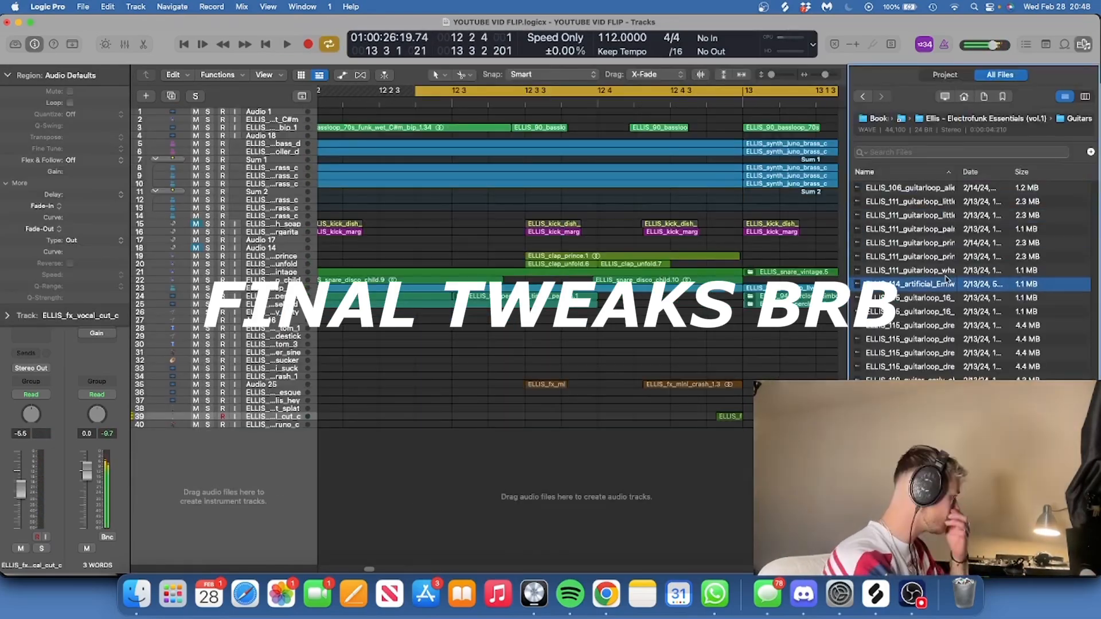
pyautogui.moveTo(684, 512); pyautogui.dragTo(686, 512)
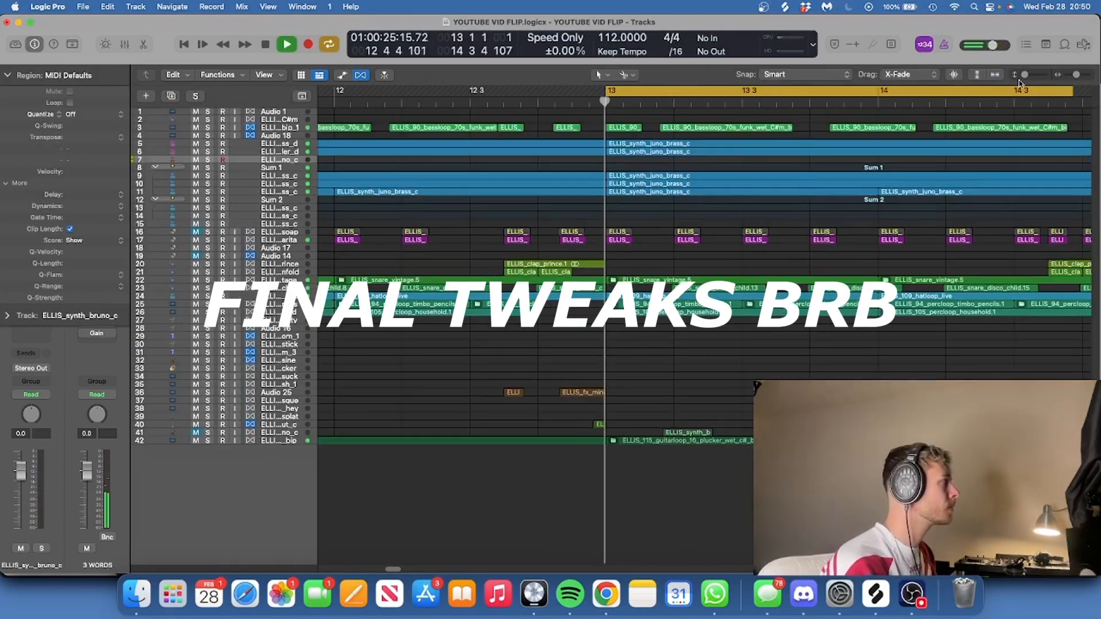
# Lower the volume of the ELLIS_synth_bruno_c track to about -11 dB
pyautogui.moveTo(22, 481); pyautogui.dragTo(24, 500)
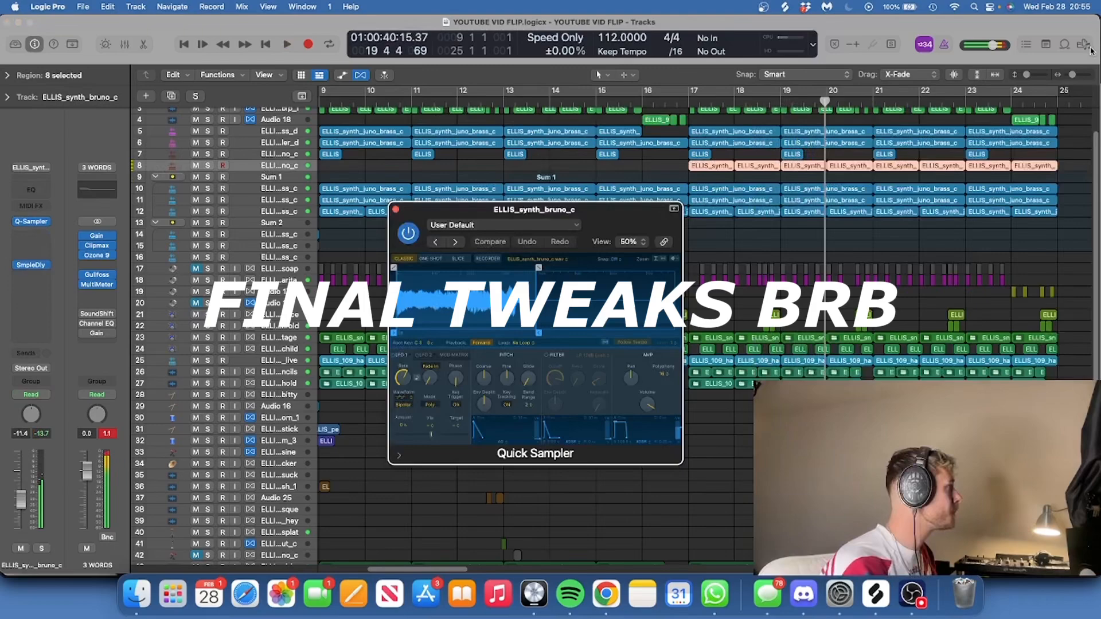
pyautogui.click(920, 271)
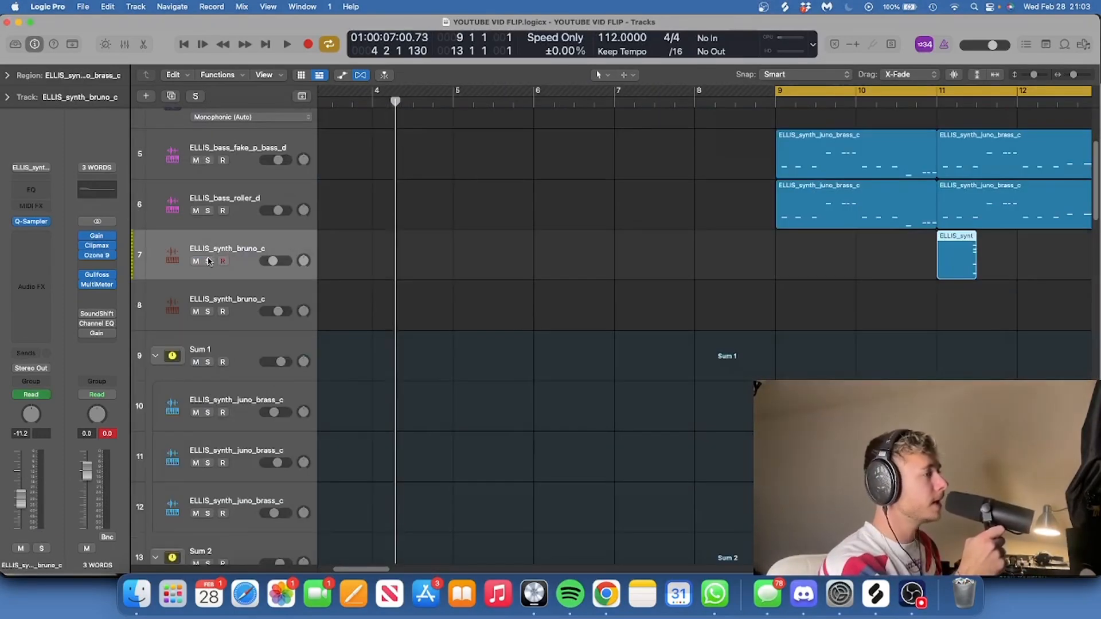
# Solo the two ELLIS_synth_bruno_c tracks to audition the synth stab around bar 11
pyautogui.moveTo(209, 262); pyautogui.dragTo(213, 302)
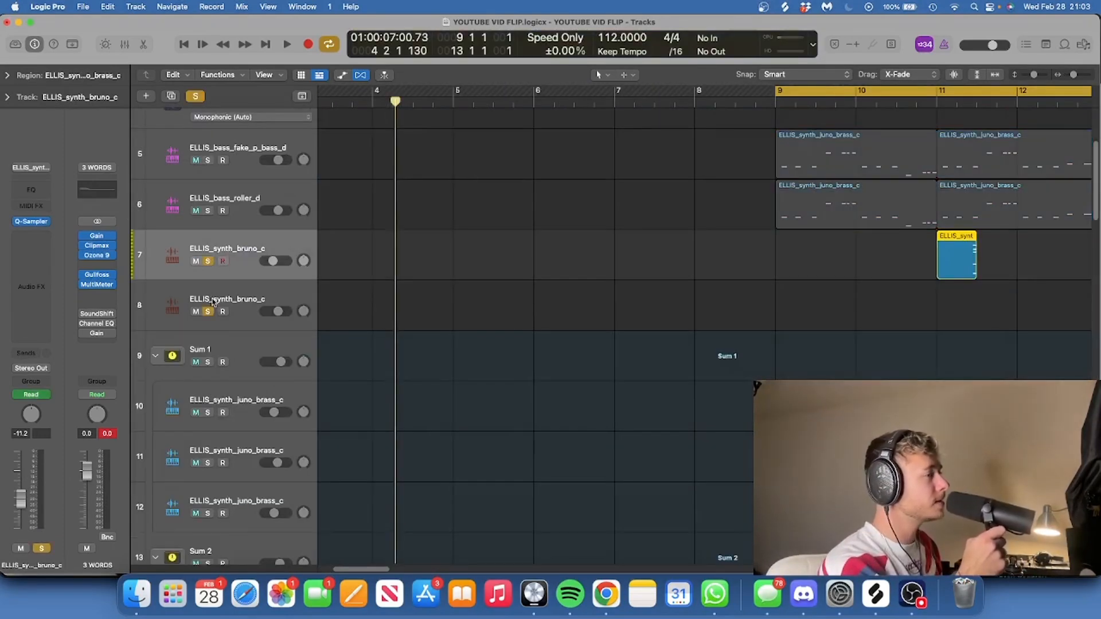
pyautogui.moveTo(1074, 74); pyautogui.dragTo(1072, 75)
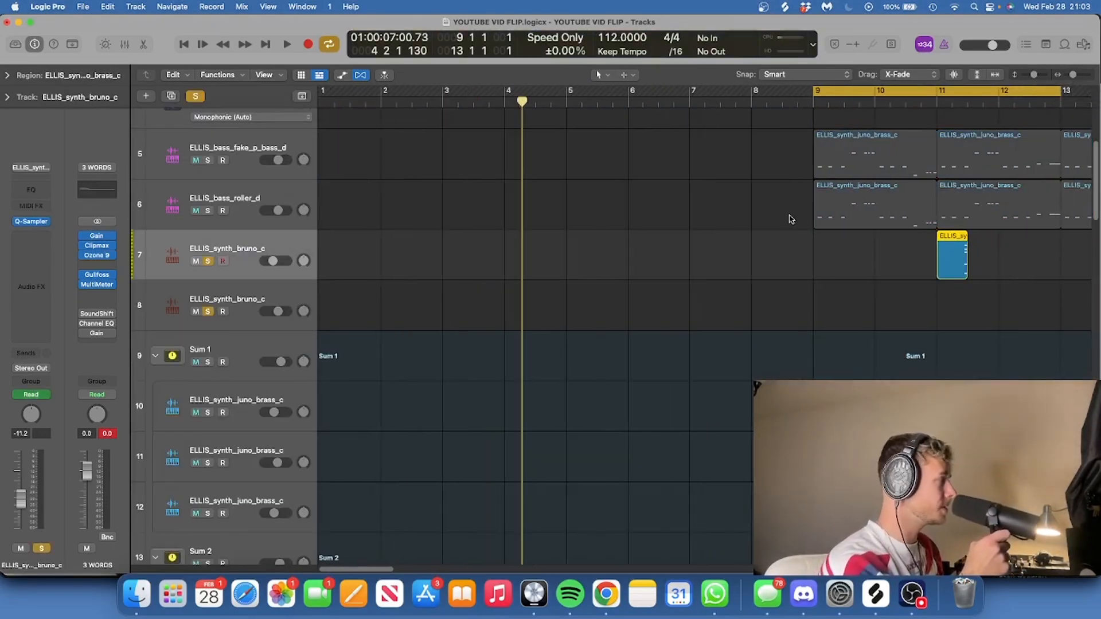
pyautogui.click(969, 87)
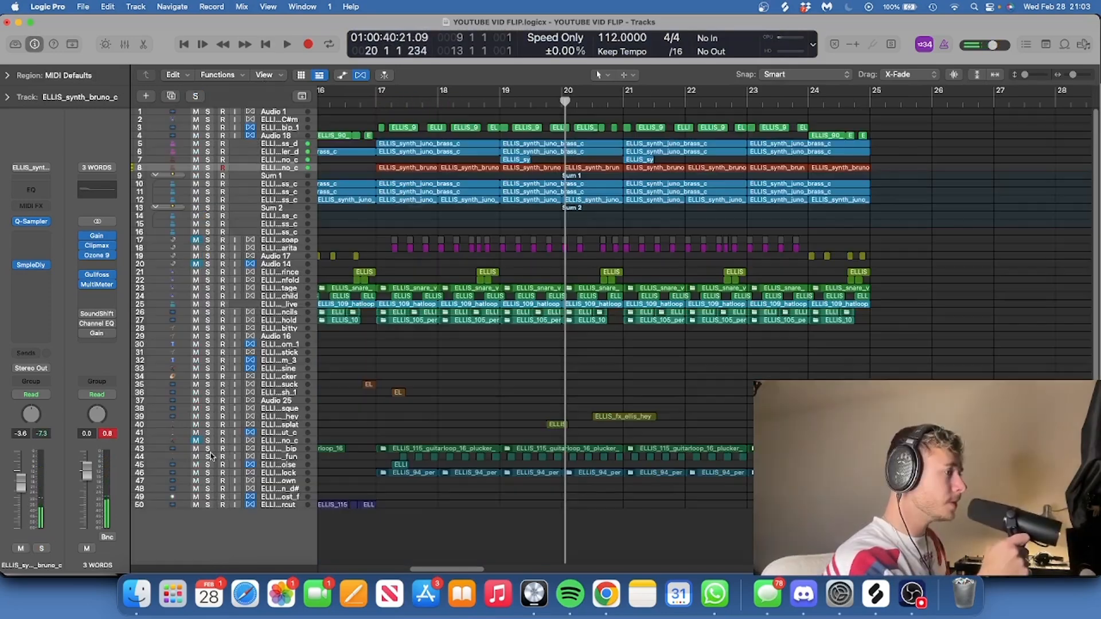
# Solo the plucker guitar loop, ELLIS_hat_closed_fun, ELLIS_fx_white_noise and ELLIS_94_percloop_lamp_clock tracks and play them from bar 17
pyautogui.moveTo(209, 449); pyautogui.dragTo(209, 474)
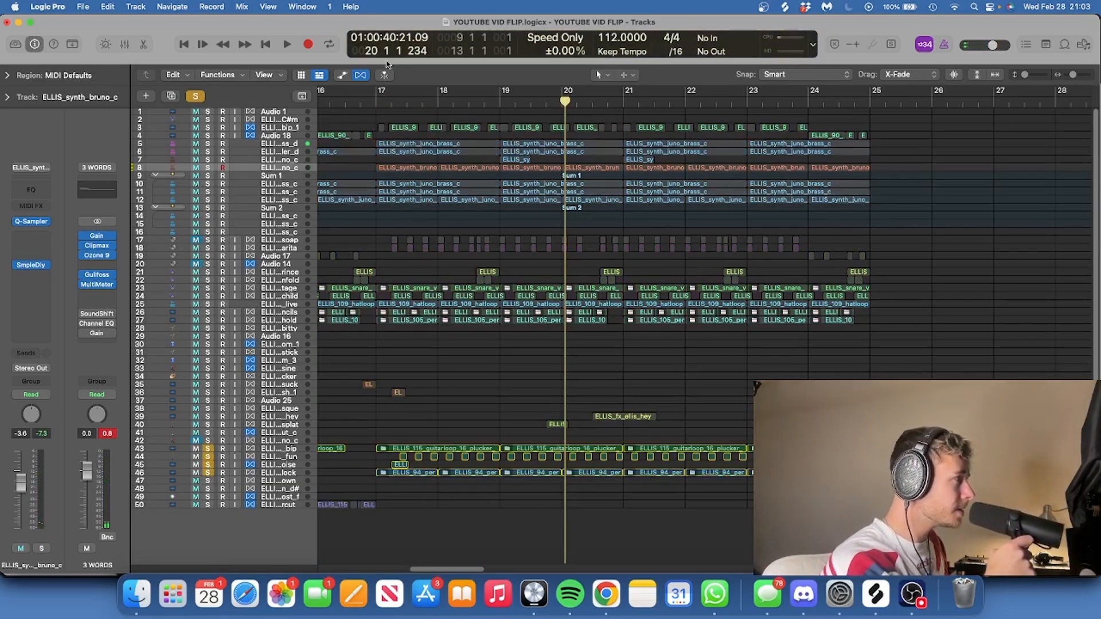
pyautogui.press('space')
pyautogui.moveTo(1024, 74); pyautogui.dragTo(1042, 80)
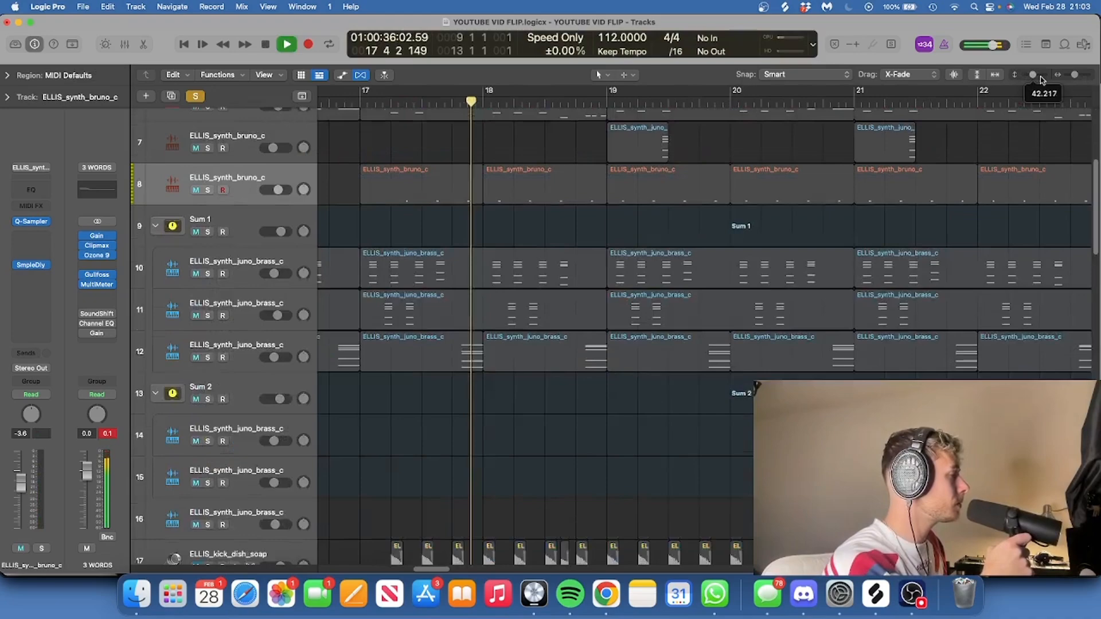
pyautogui.scroll(-20, 538, 298)
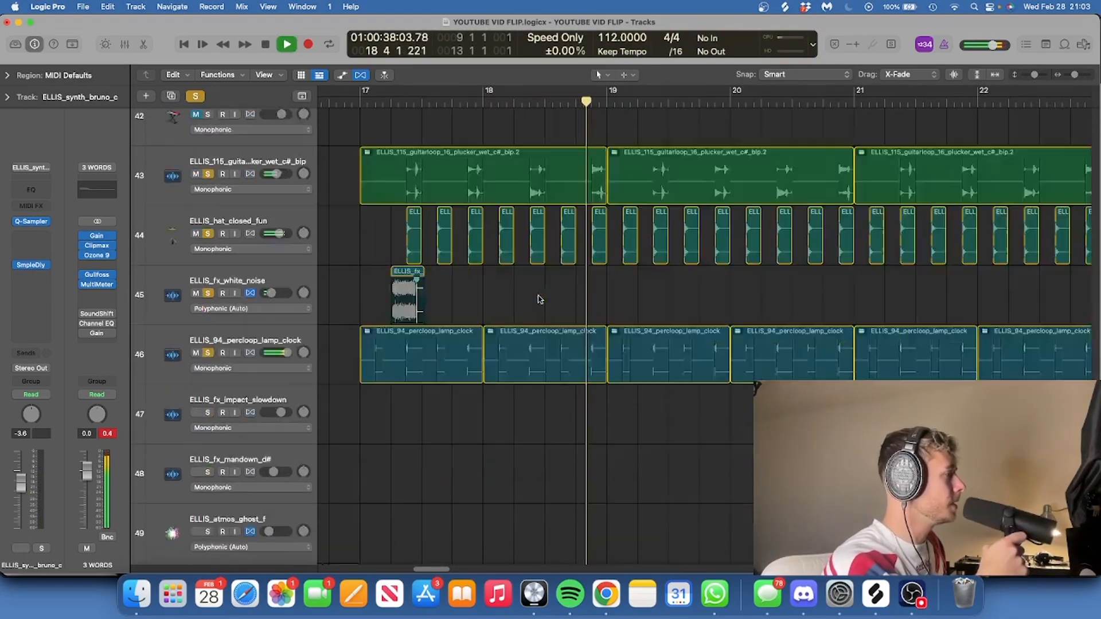
pyautogui.scroll(2, 539, 299)
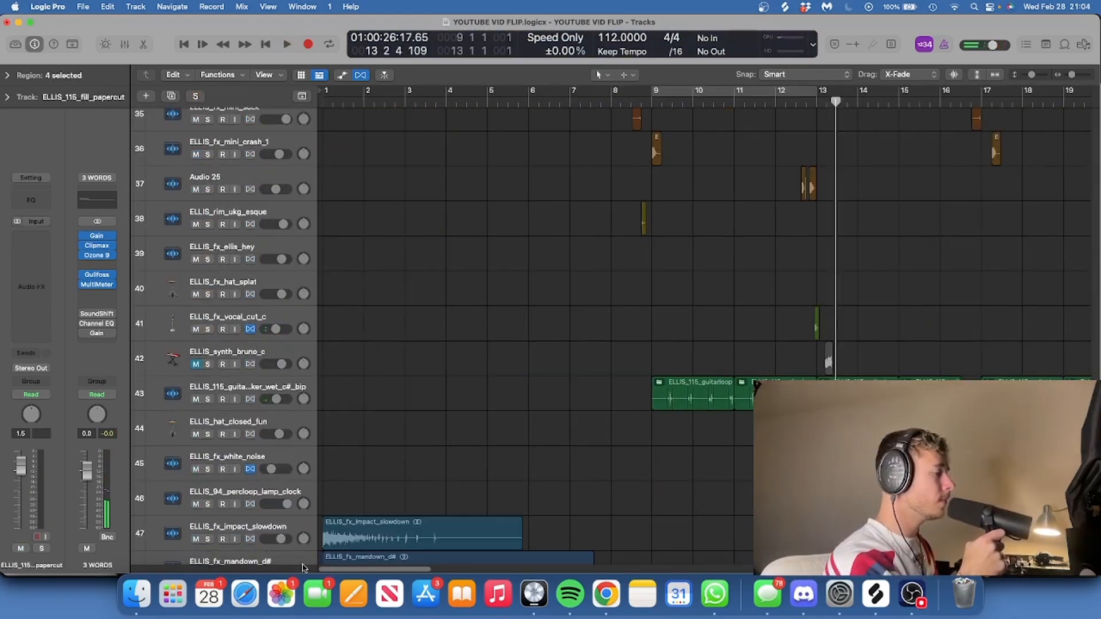
# Set the cycle range from bar 1 to bar 16 and play the ELLIS_fx_impact_slowdown track soloed
pyautogui.scroll(-5, 473, 378)
pyautogui.moveTo(325, 94); pyautogui.dragTo(941, 95)
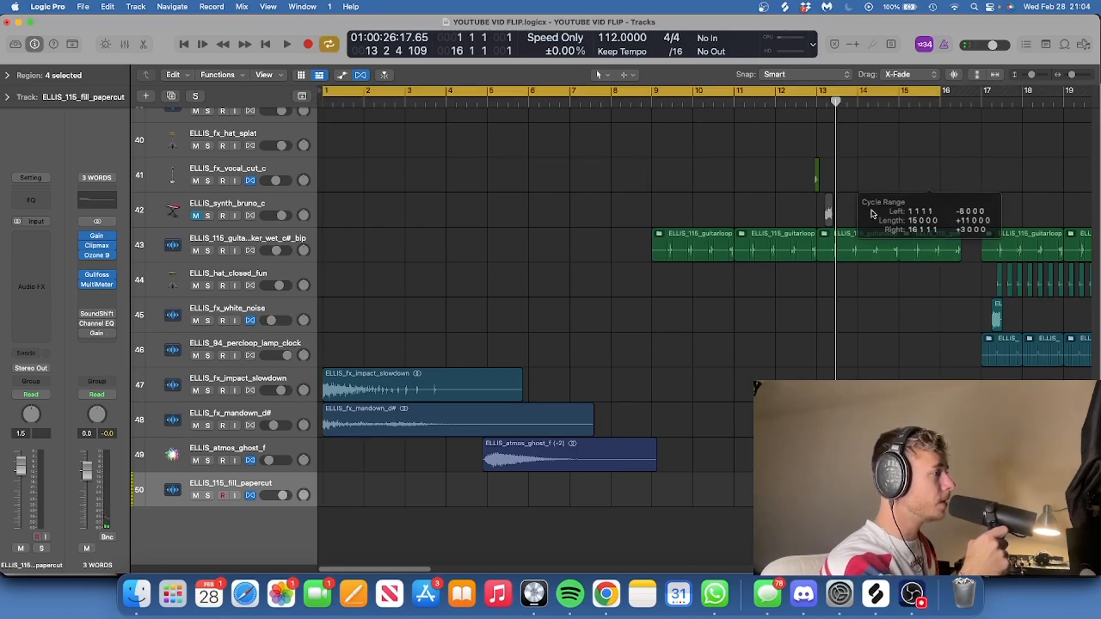
pyautogui.click(208, 392)
pyautogui.click(153, 380)
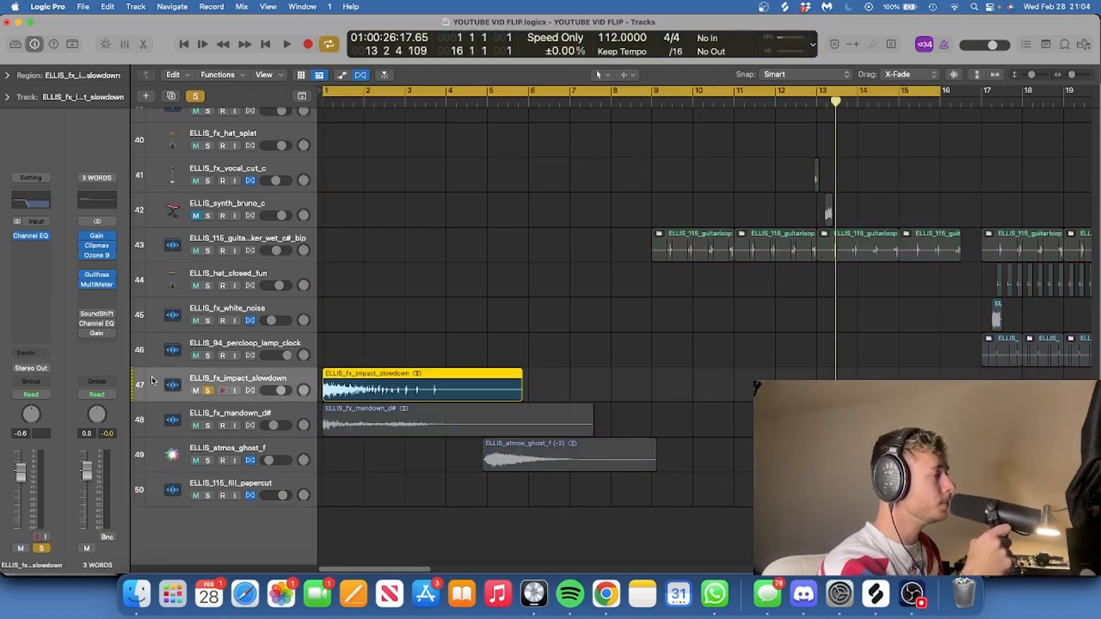
pyautogui.press('space')
# Add the ELLIS_fx_mandown_d# and ELLIS_atmos_ghost_f tracks to the solo and listen to the intro effects up to around bar 5
pyautogui.click(208, 424)
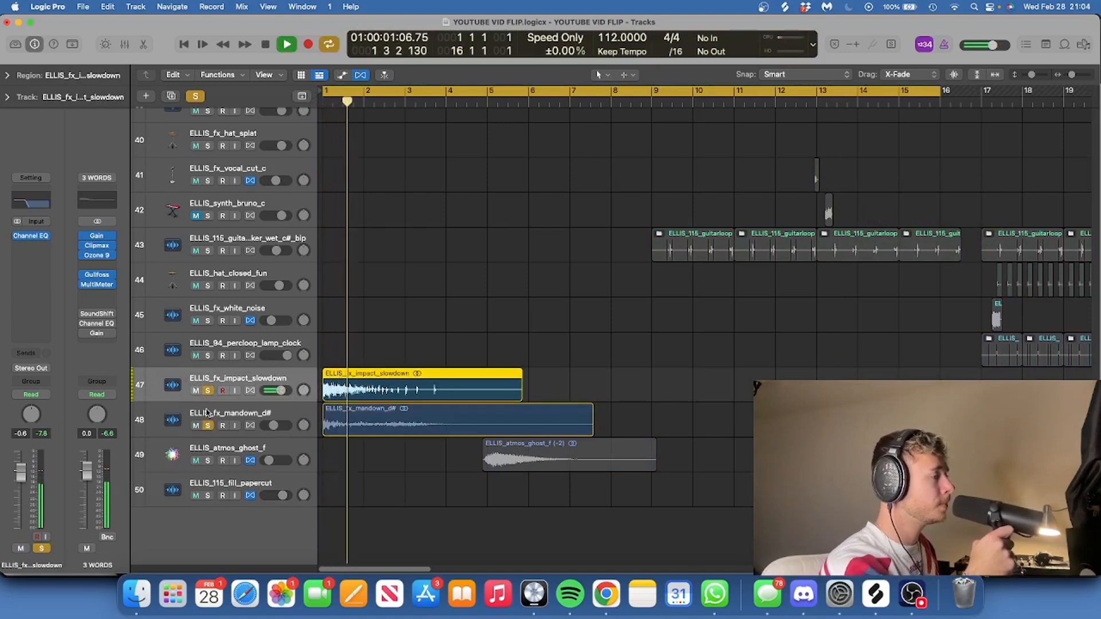
pyautogui.click(205, 411)
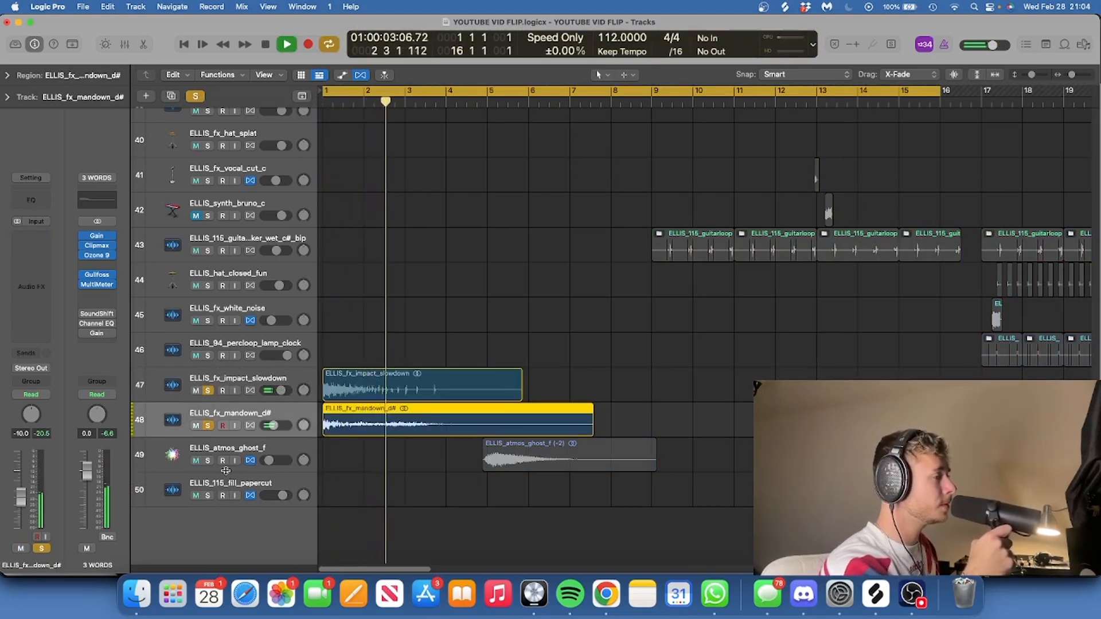
pyautogui.click(207, 461)
pyautogui.click(486, 103)
pyautogui.press('space')
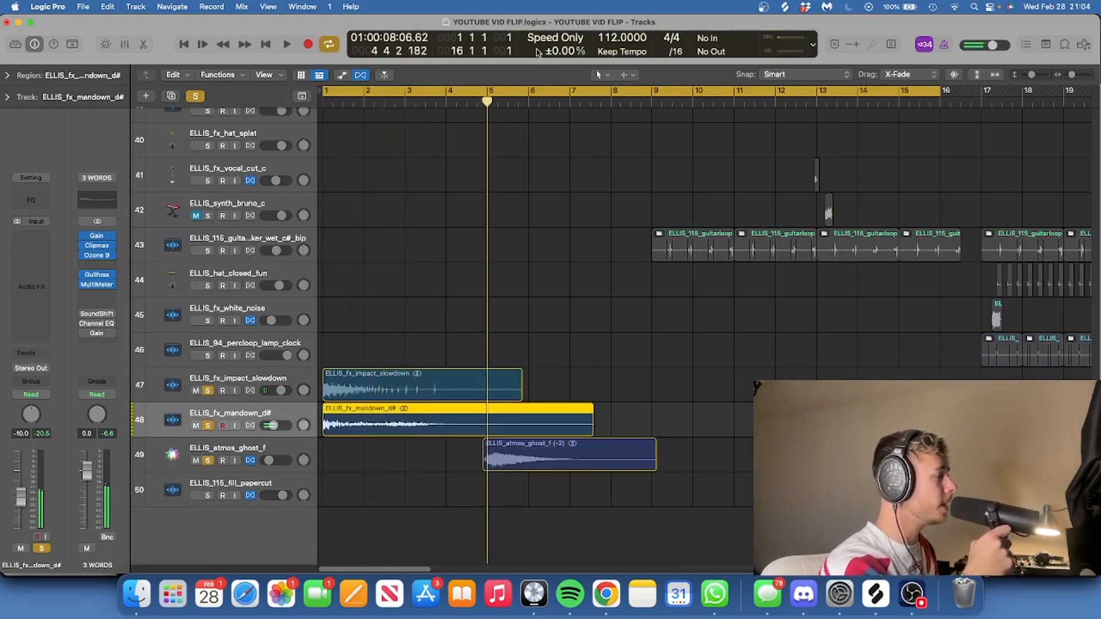
# Play the full arrangement from the start and open the output's MultiMeter, moving its window clear of the regions
pyautogui.moveTo(1032, 75); pyautogui.dragTo(1024, 74)
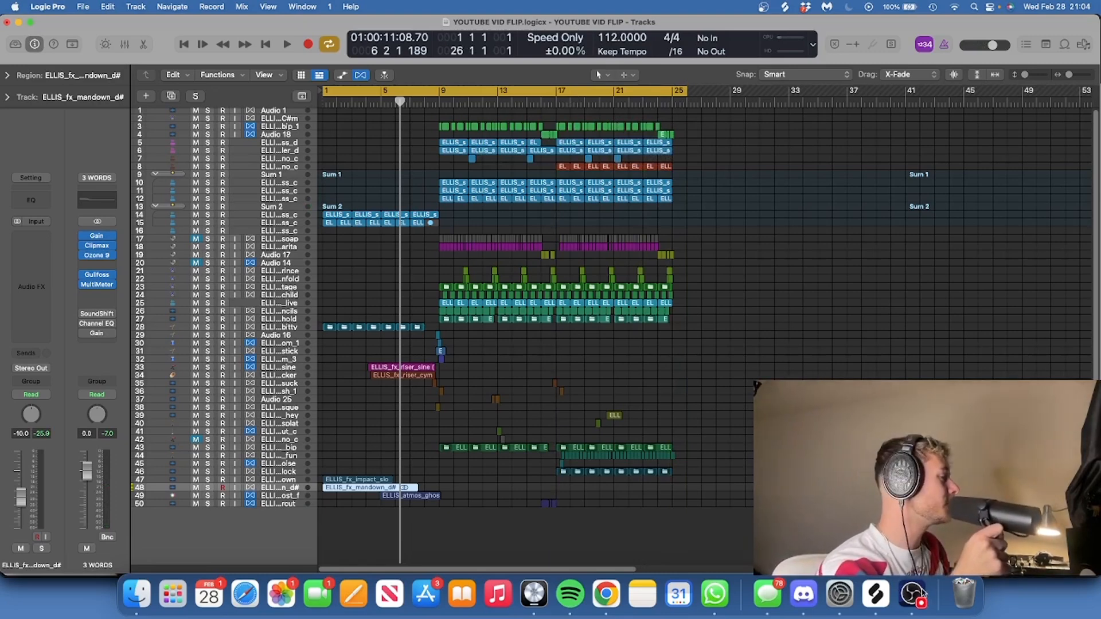
pyautogui.press('Return')
pyautogui.press('space')
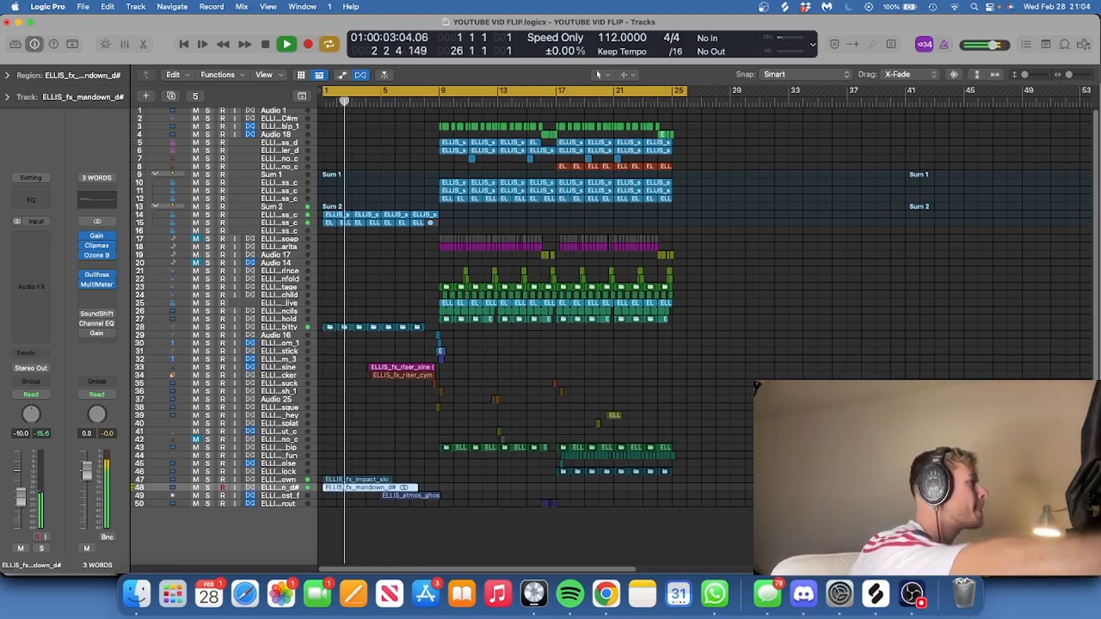
pyautogui.click(84, 284)
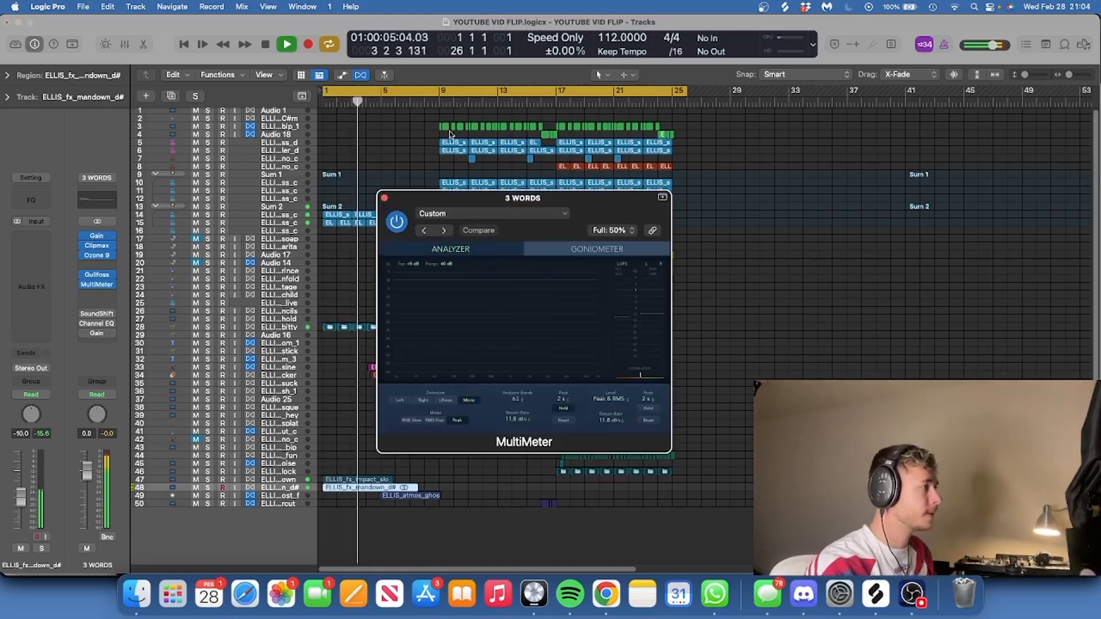
pyautogui.moveTo(615, 203); pyautogui.dragTo(988, 91)
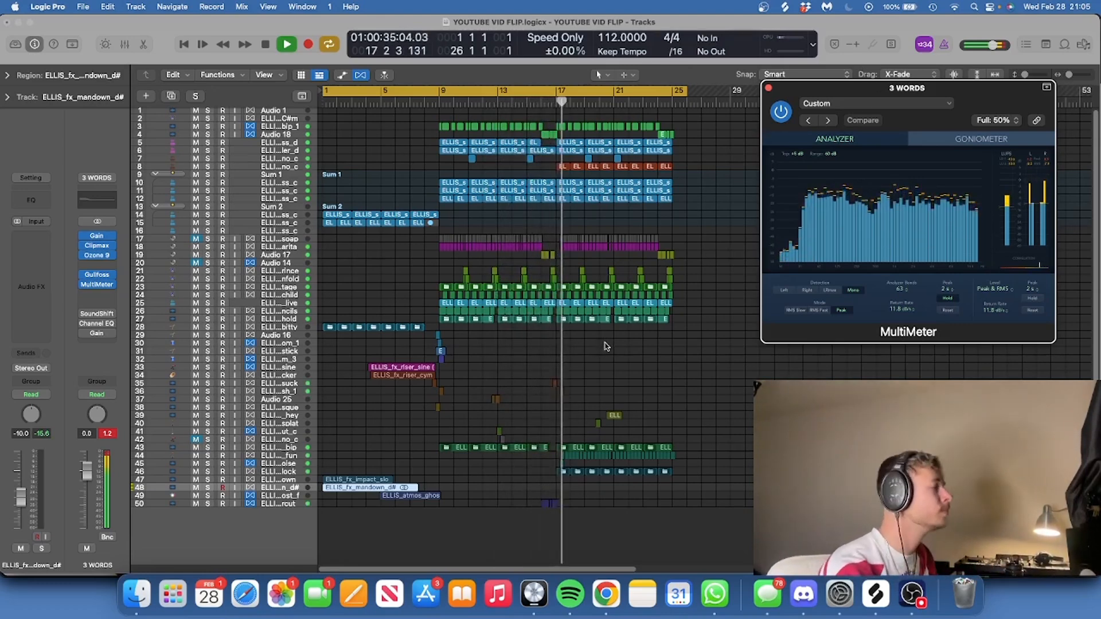
pyautogui.scroll(1, 610, 341)
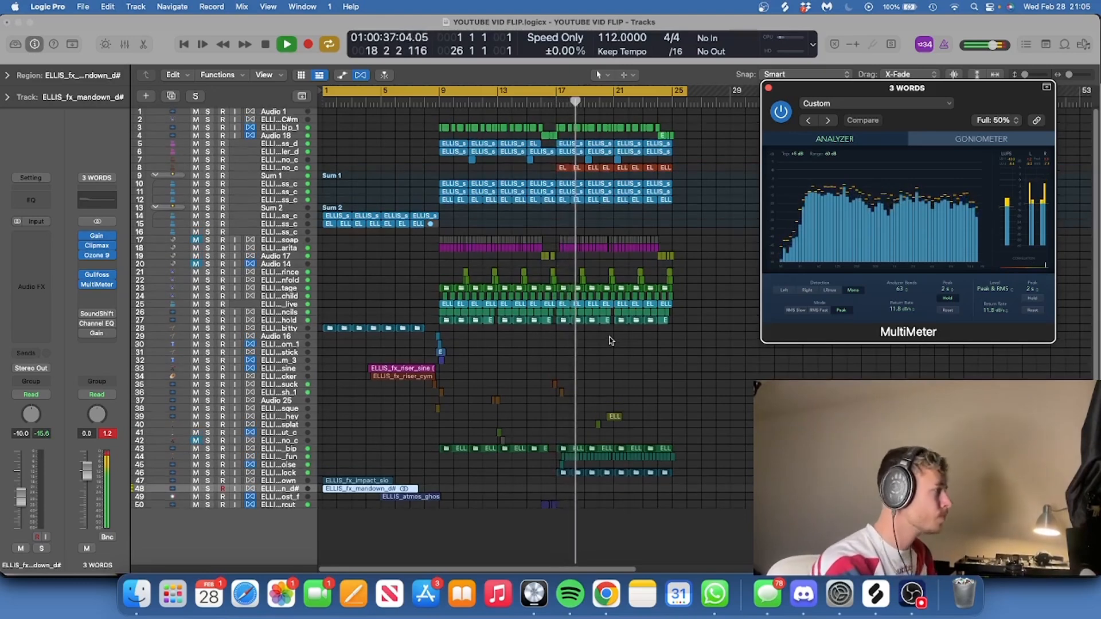